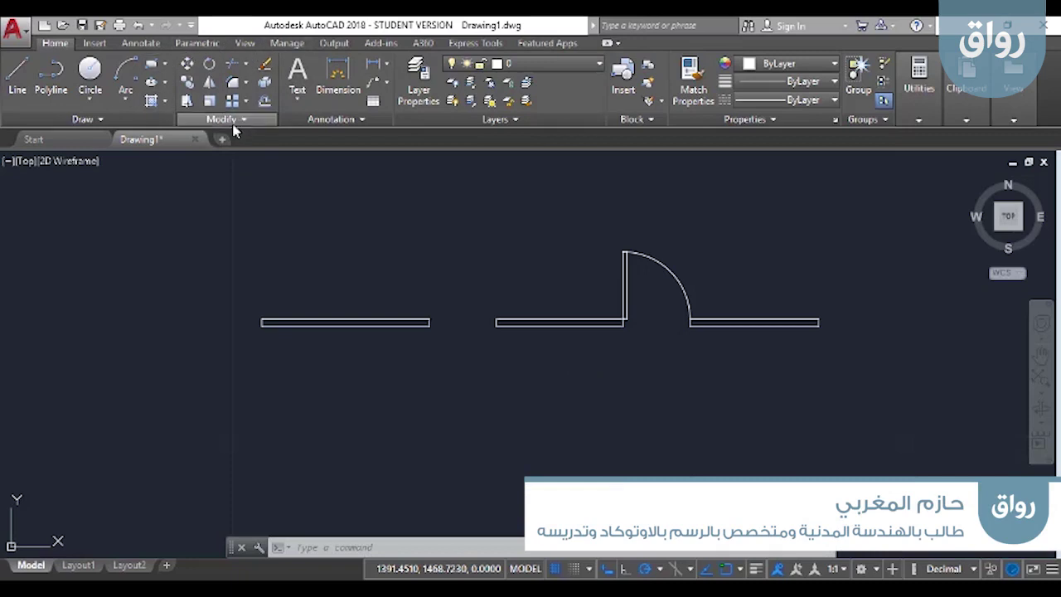
Start the Move command from the expanded Modify panel
left_click(247, 119)
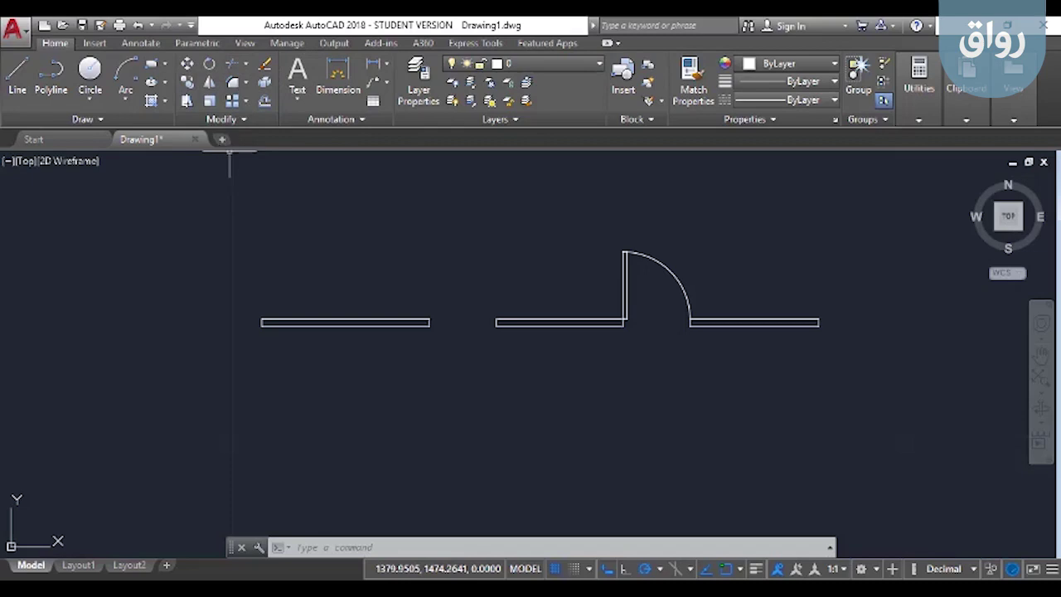
left_click(187, 65)
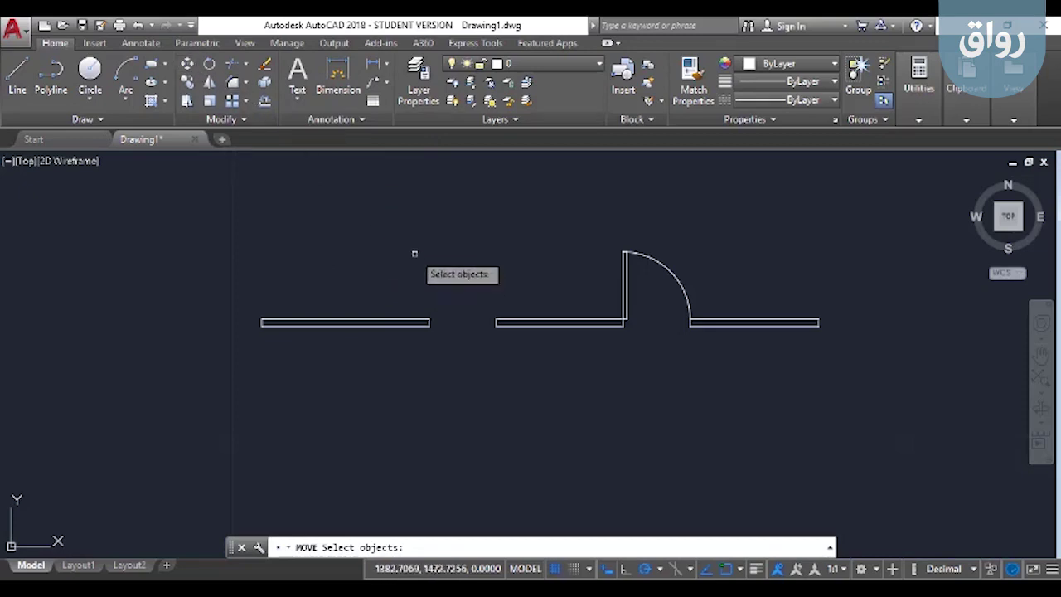
Cancel the move and draw a long horizontal line above the left wall
key("Escape")
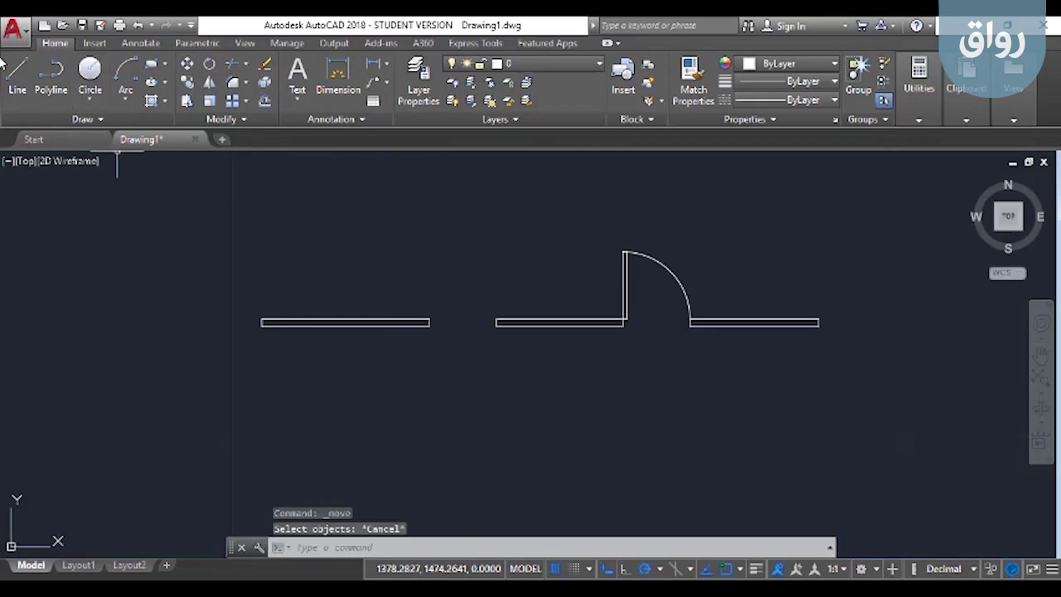
left_click(18, 79)
left_click(83, 225)
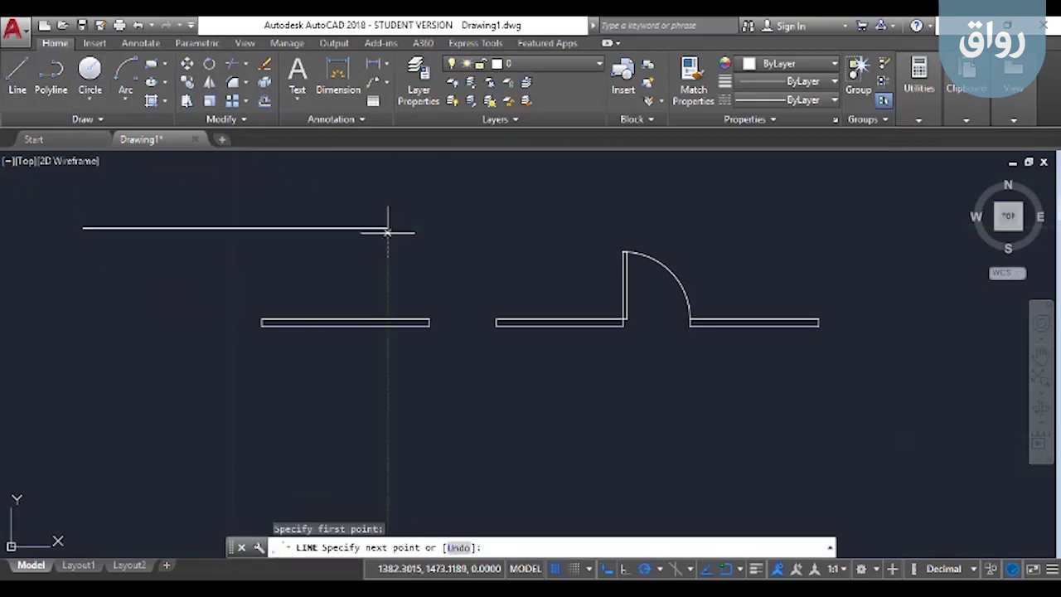
left_click(387, 227)
key("Escape")
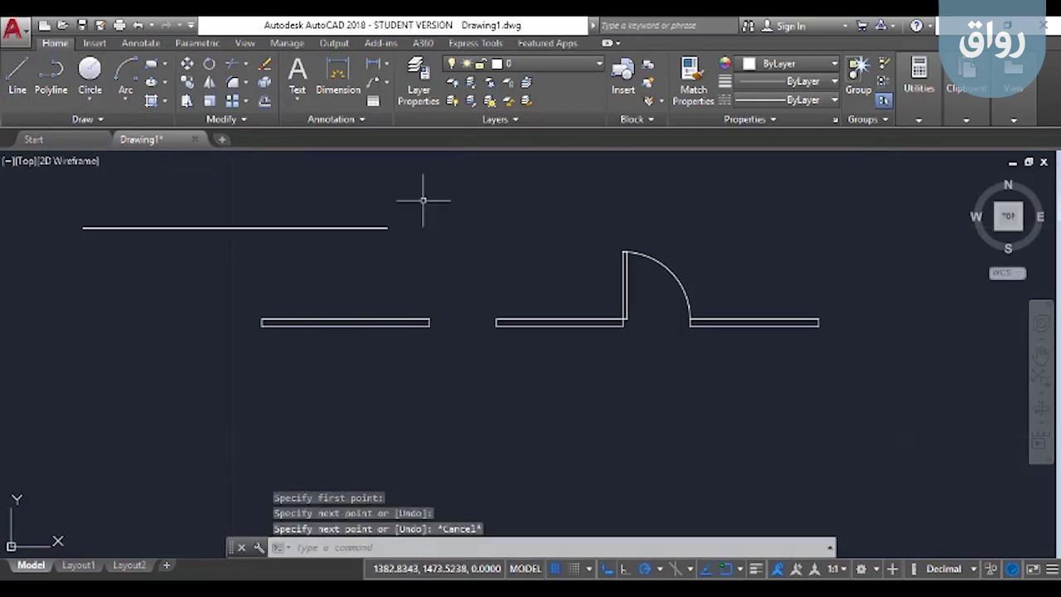
Select the new line, clear the selection, and enter M for Move
left_click(373, 201)
left_click(154, 249)
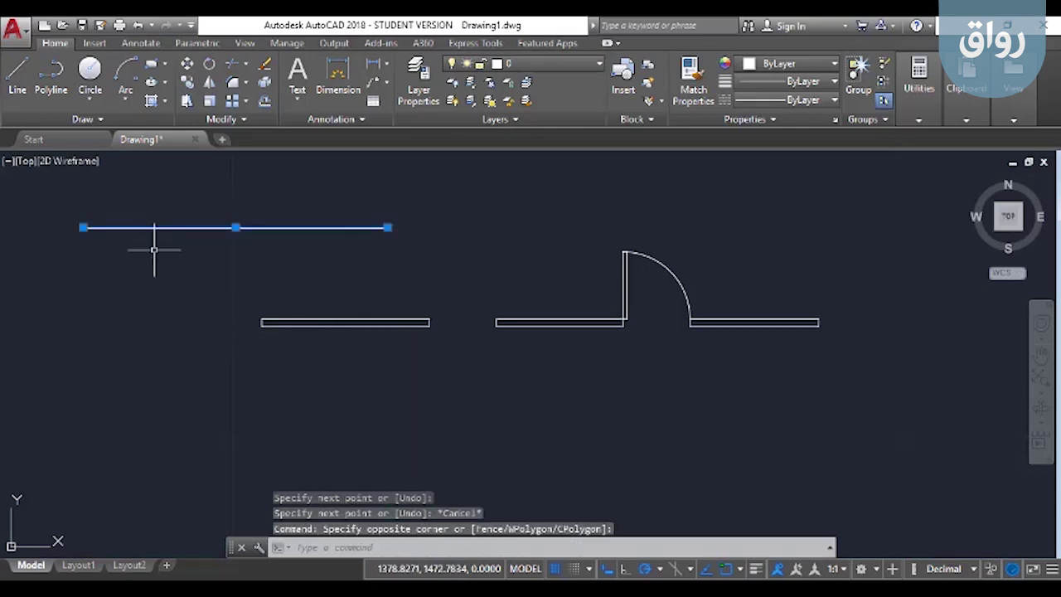
key("Escape")
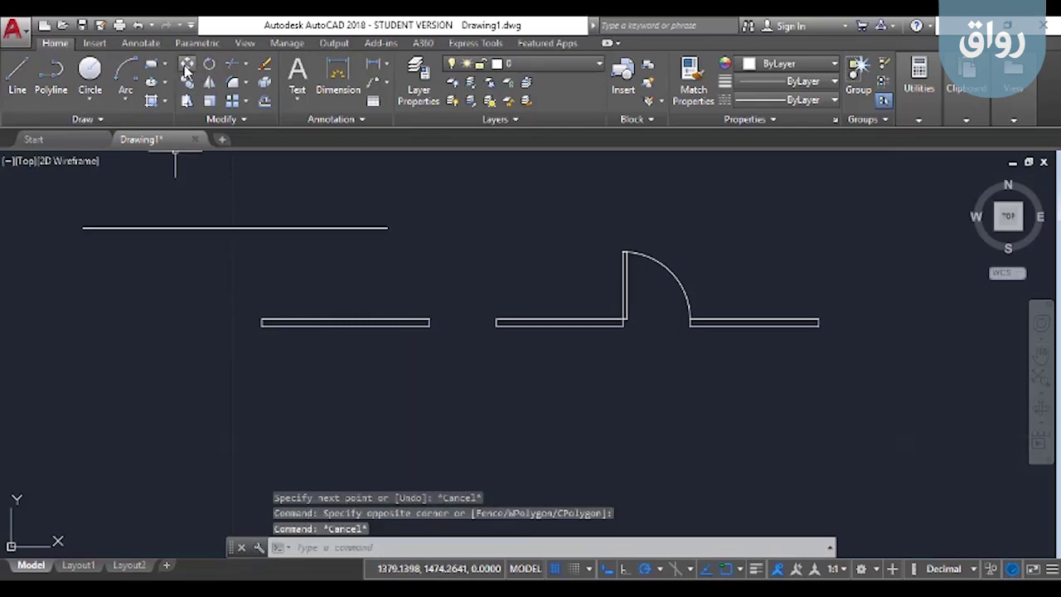
type("m")
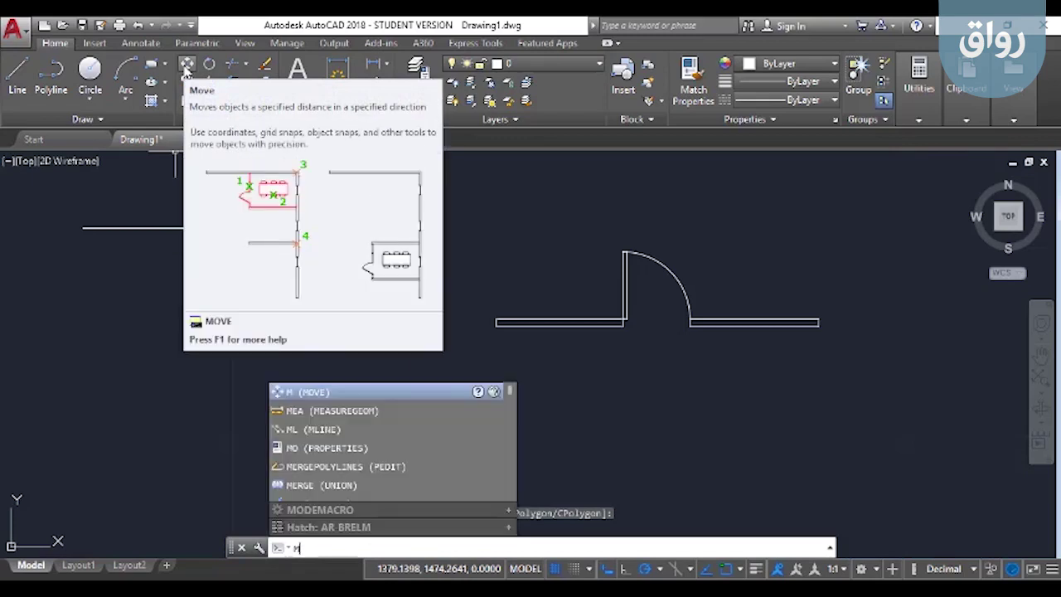
Move the horizontal line from its left end down below the wall openings
key("Return")
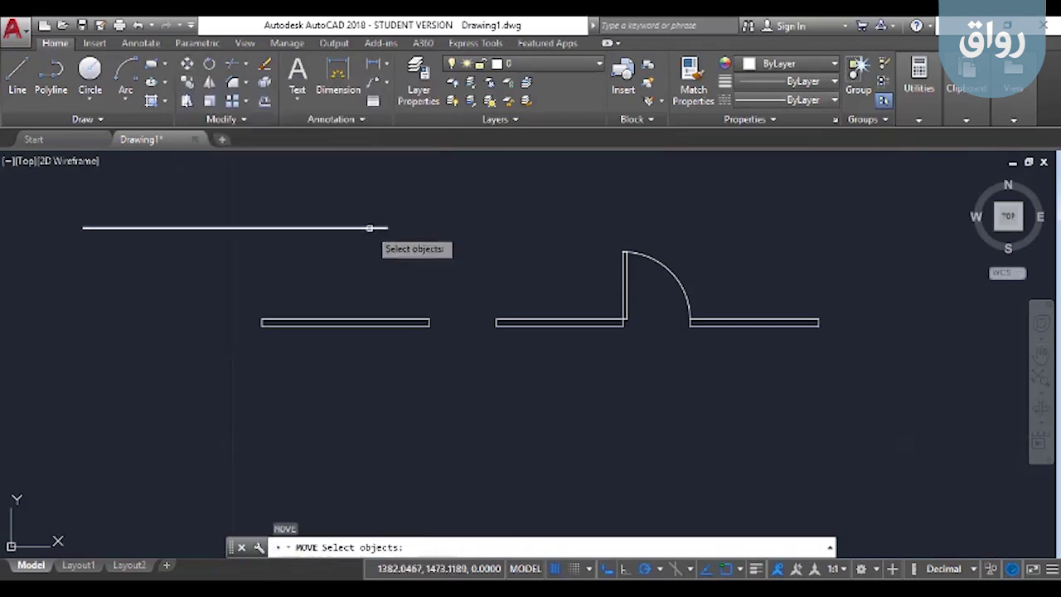
left_click(369, 227)
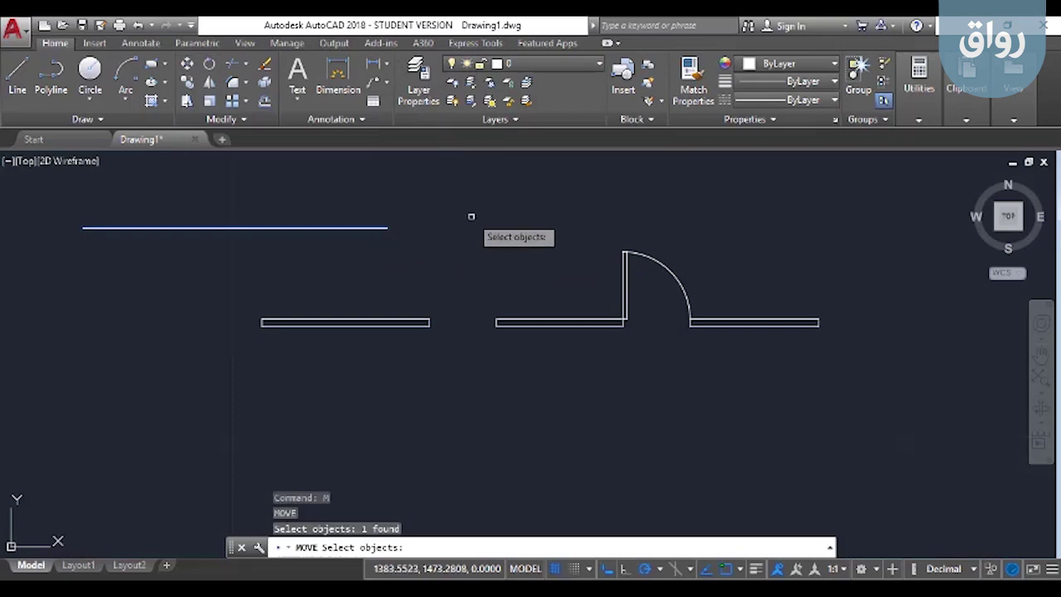
key("Return")
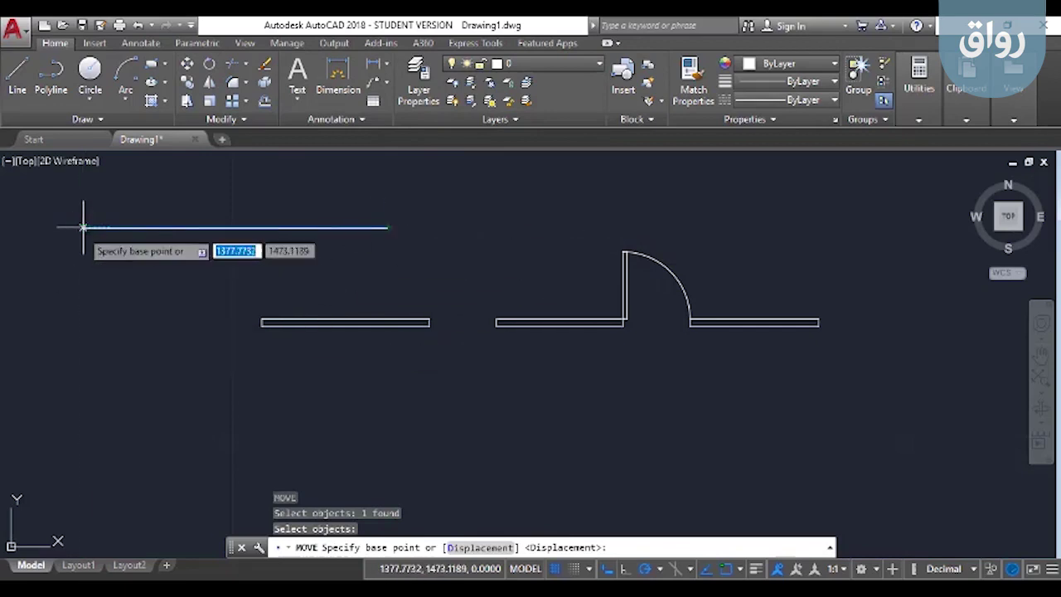
left_click(83, 227)
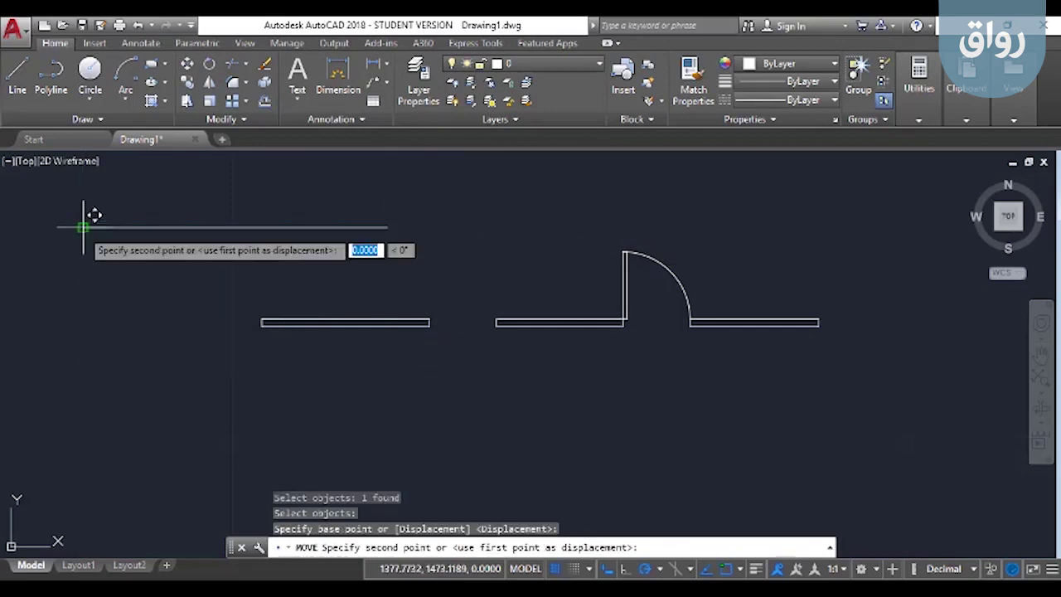
left_click(504, 428)
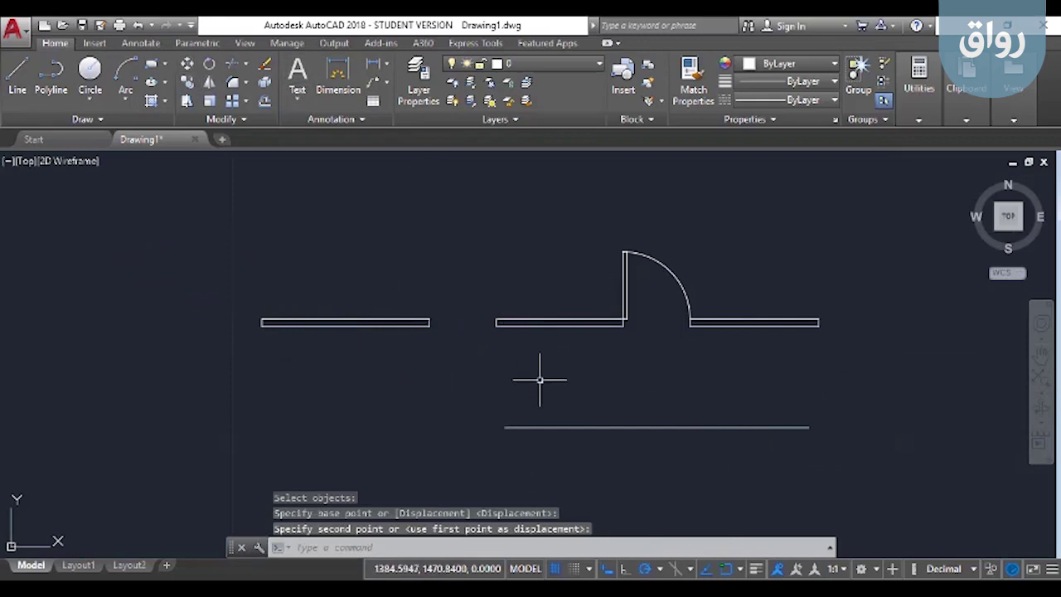
type("M")
Move the lowered line back up above the left wall
key("Return")
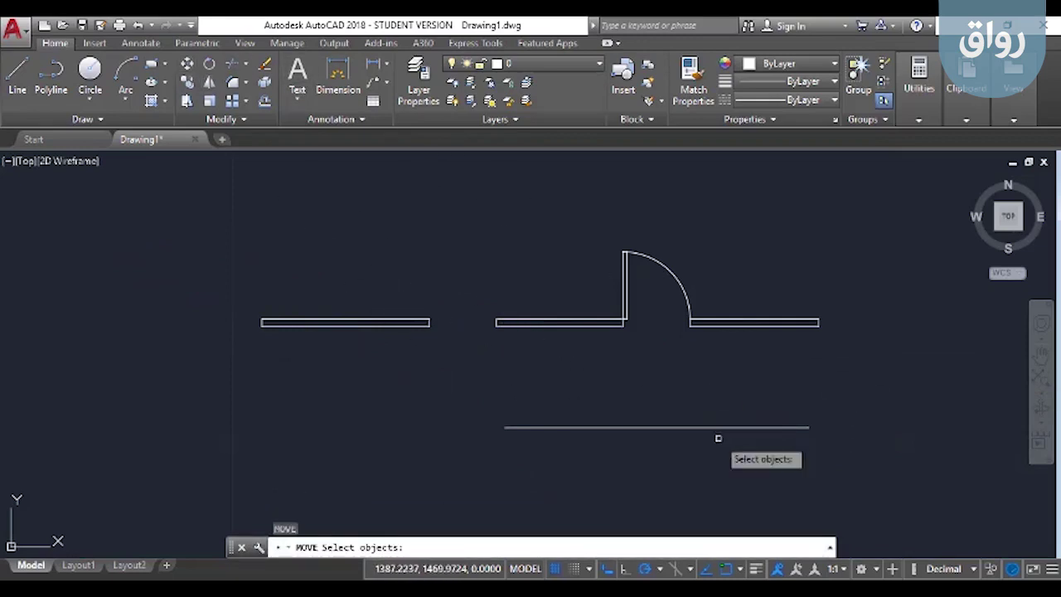
left_click(669, 429)
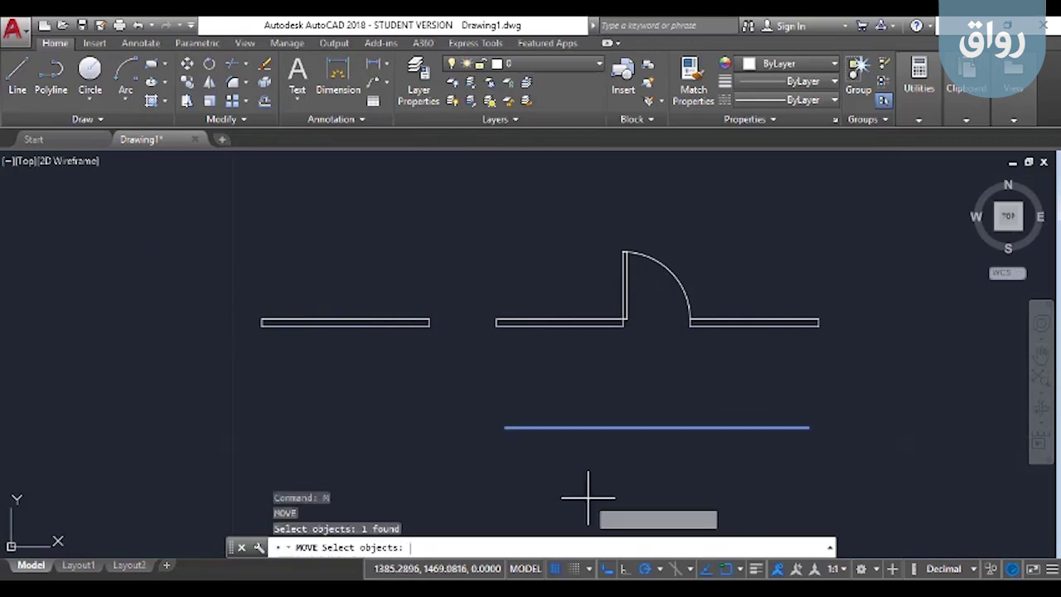
key("Return")
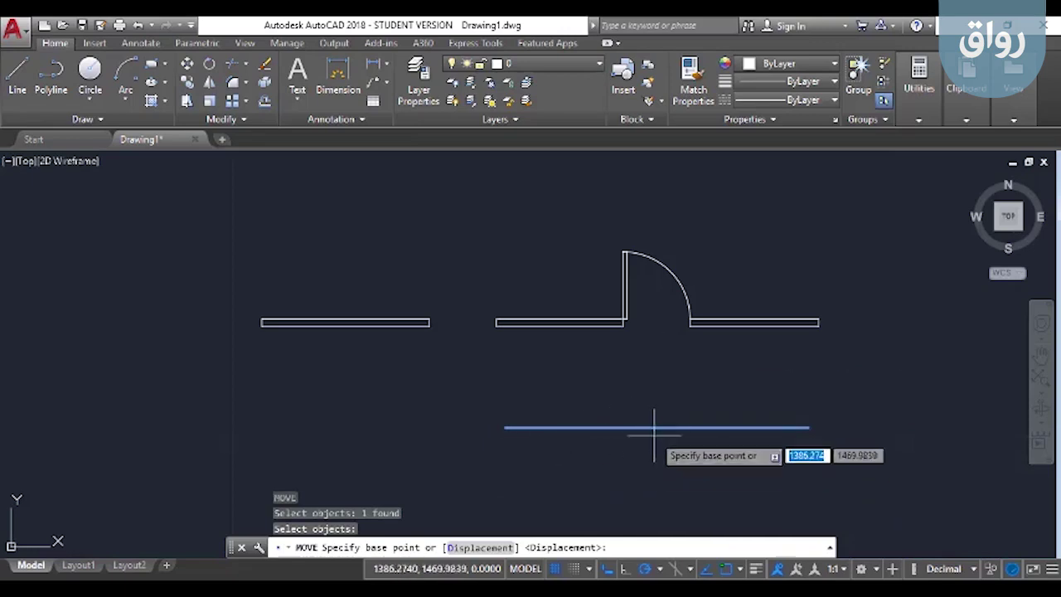
middle_click_drag(771, 457, 760, 387)
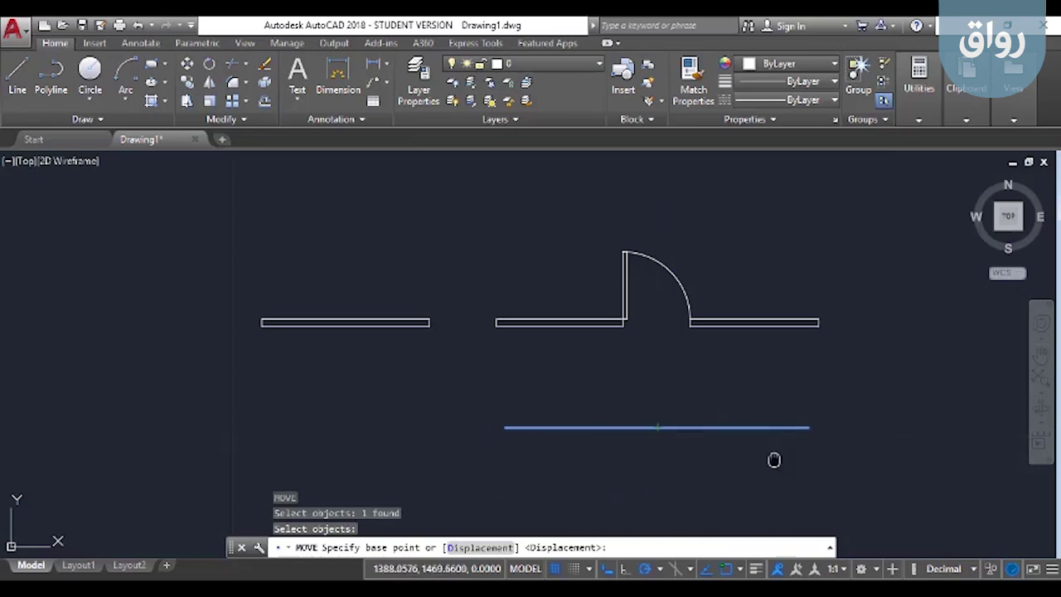
left_click(687, 466)
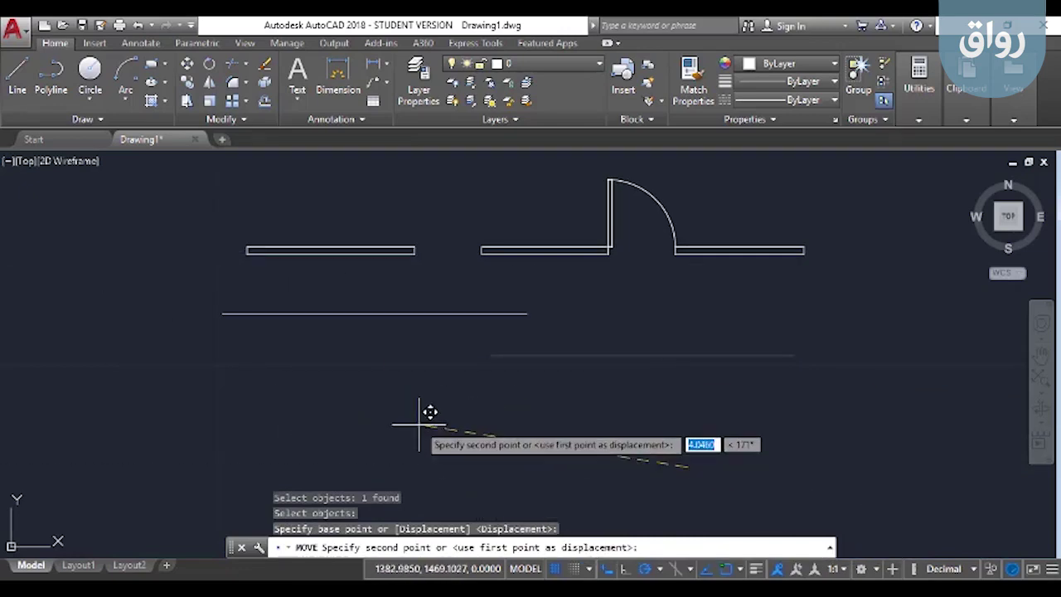
middle_click_drag(426, 415, 619, 584)
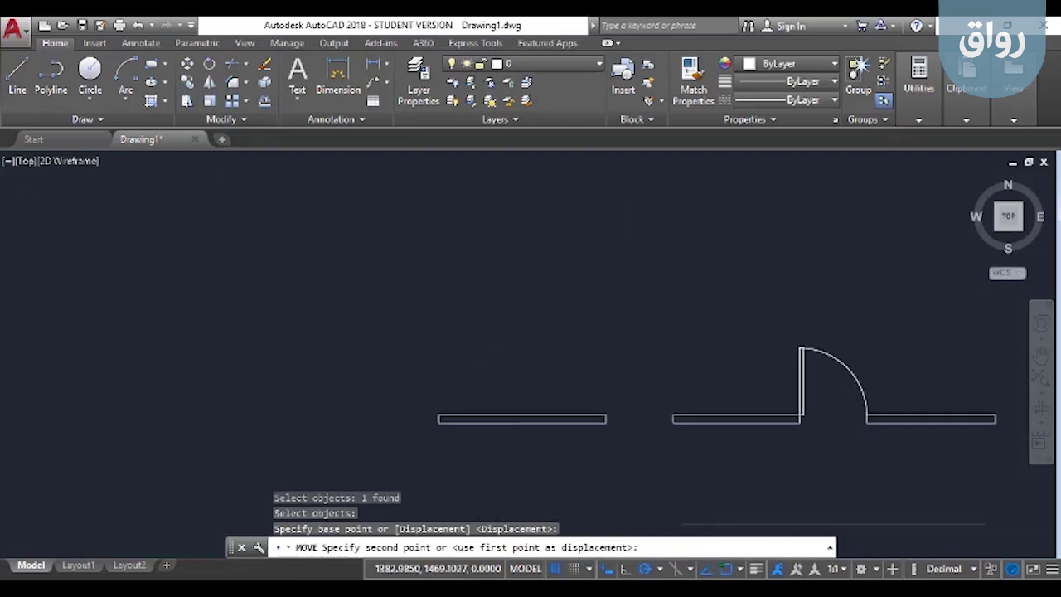
left_click(290, 334)
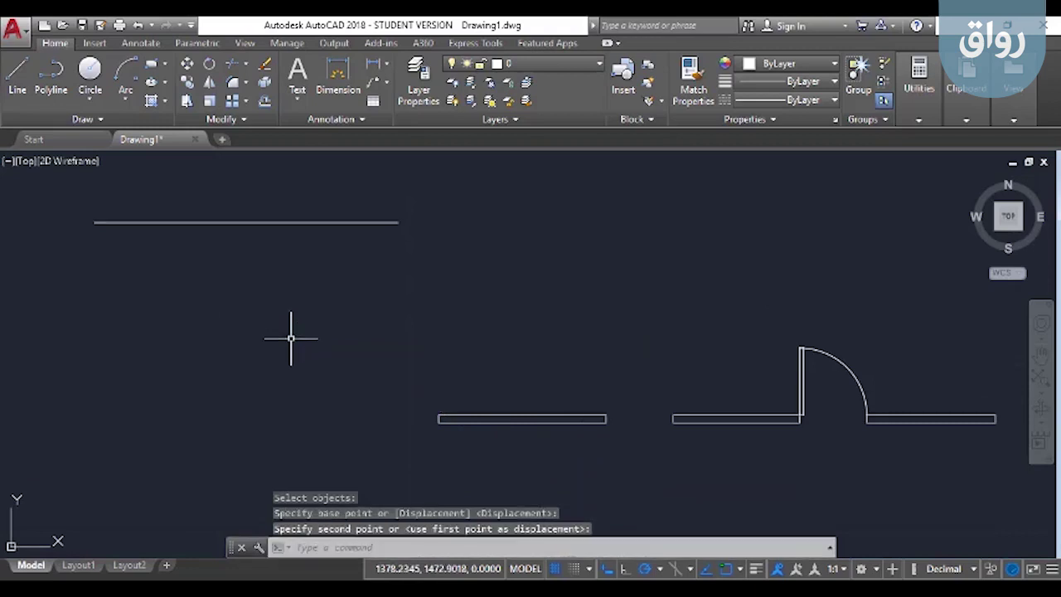
Window-select the extra line and delete it
left_click(381, 190)
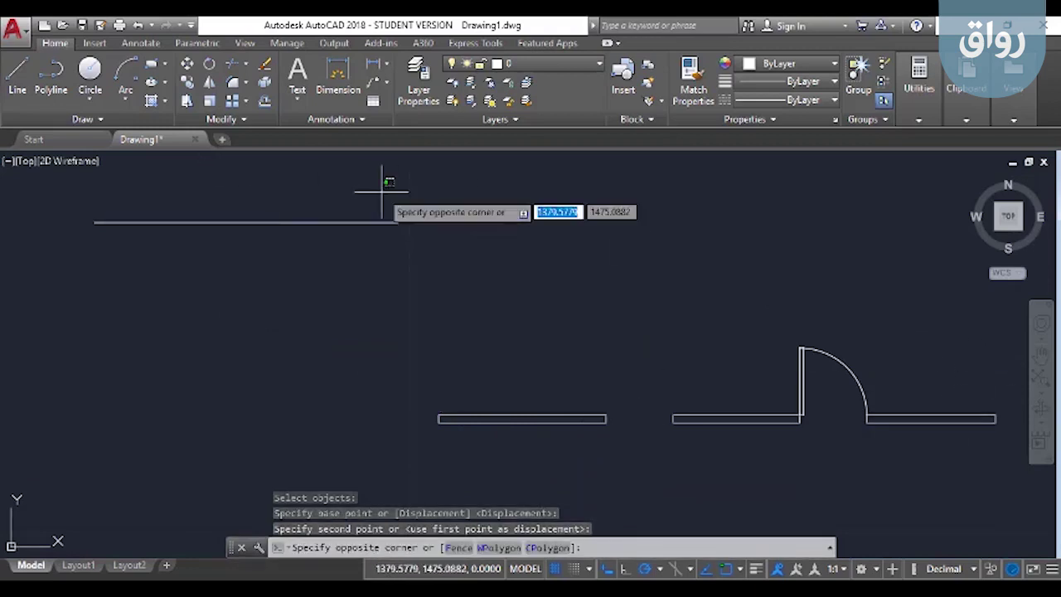
left_click(367, 238)
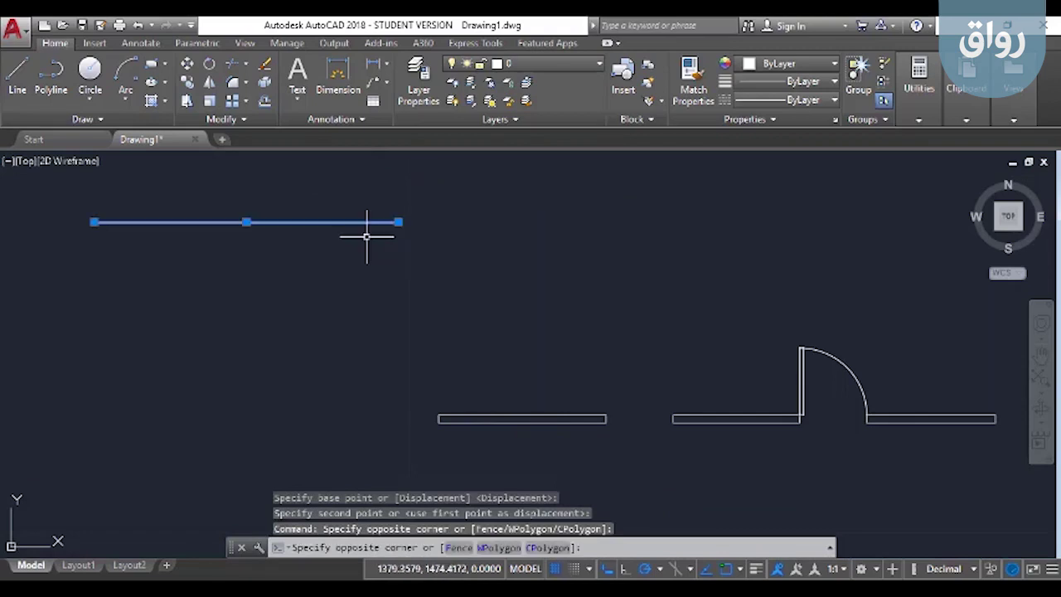
key("Delete")
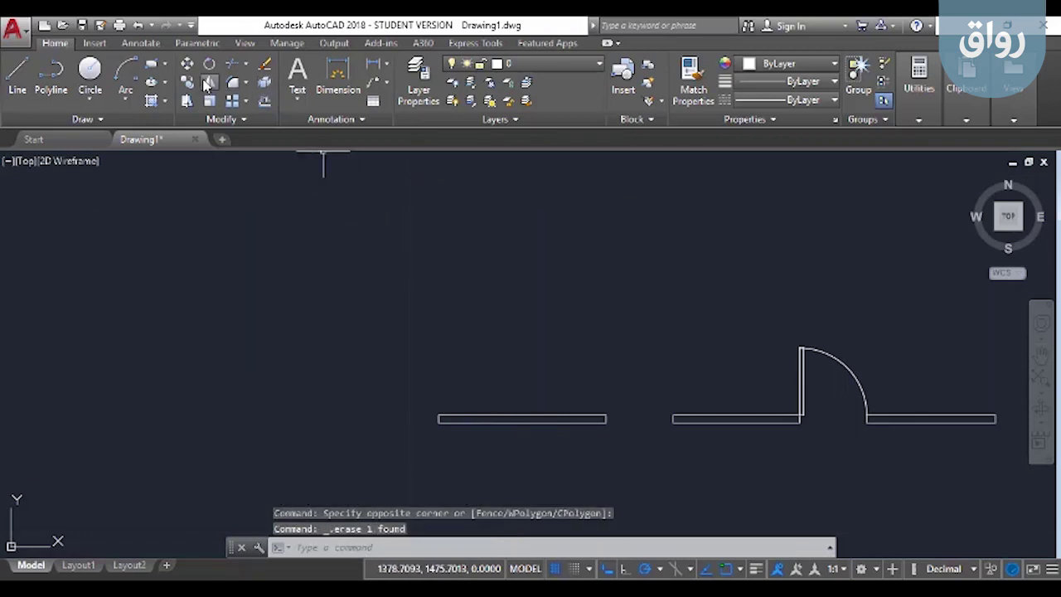
Pan to centre the right door opening and zoom in on it
middle_click_drag(437, 247, 286, 230)
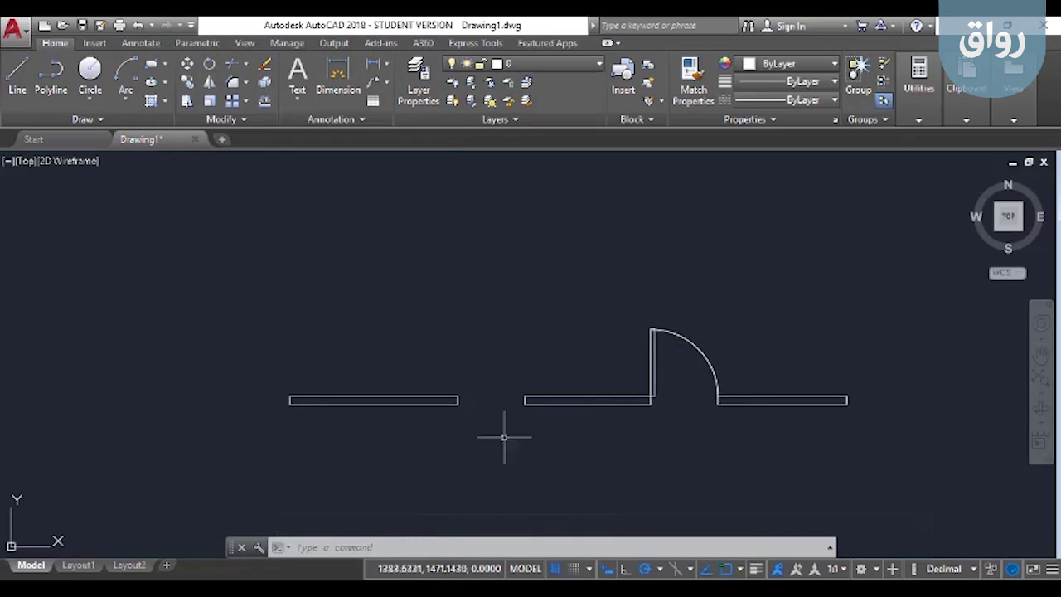
scroll(703, 369, "up", 2)
scroll(704, 357, "up", 2)
type("RO")
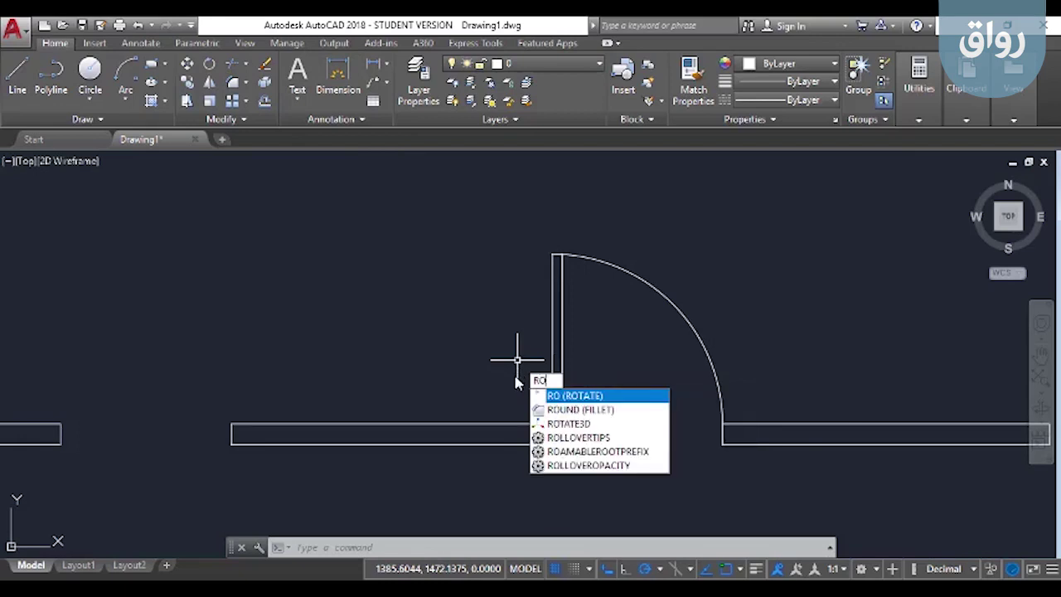
Rotate the door leaf and swing arc about the hinge so it tilts up-left
key("Return")
left_click(654, 243)
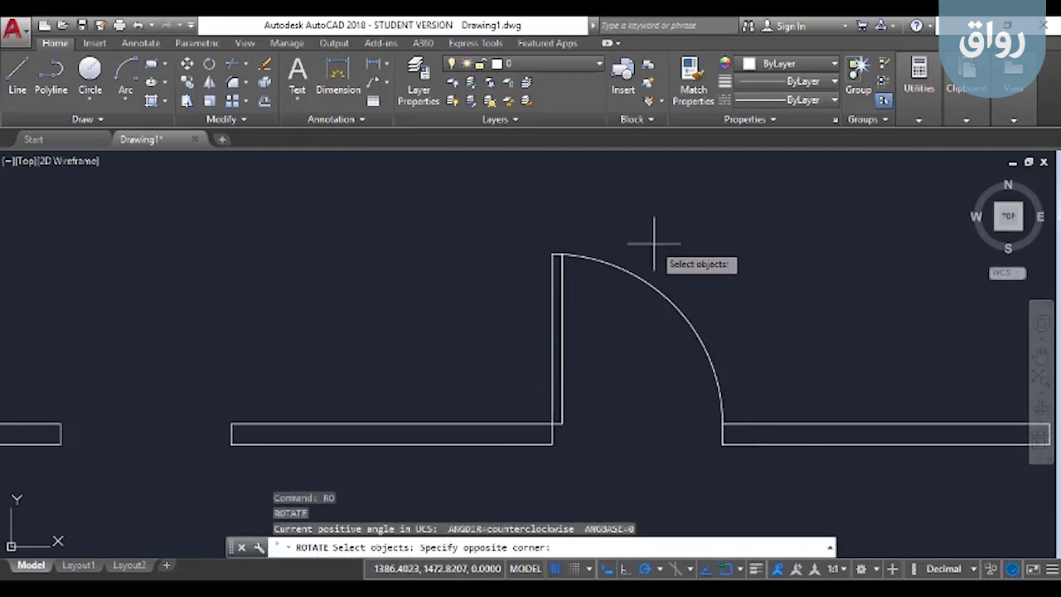
left_click(533, 336)
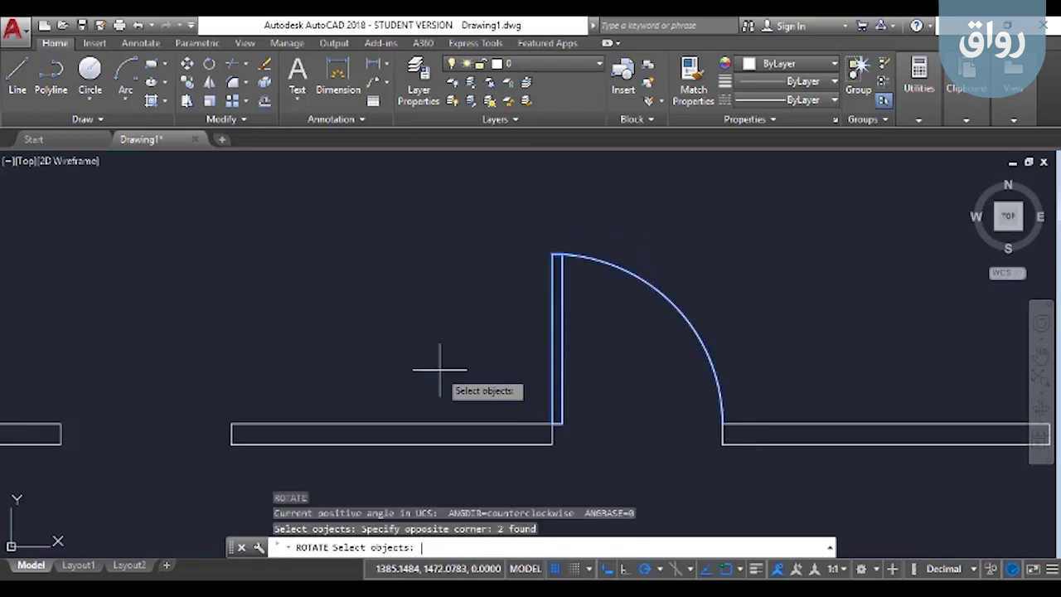
key("Return")
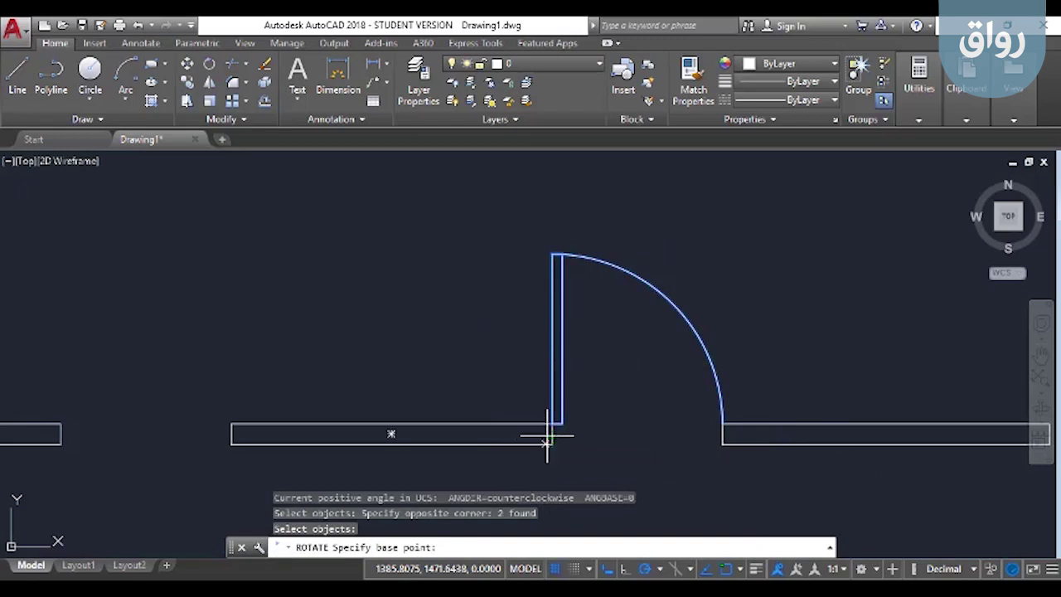
middle_click_drag(616, 444, 550, 362)
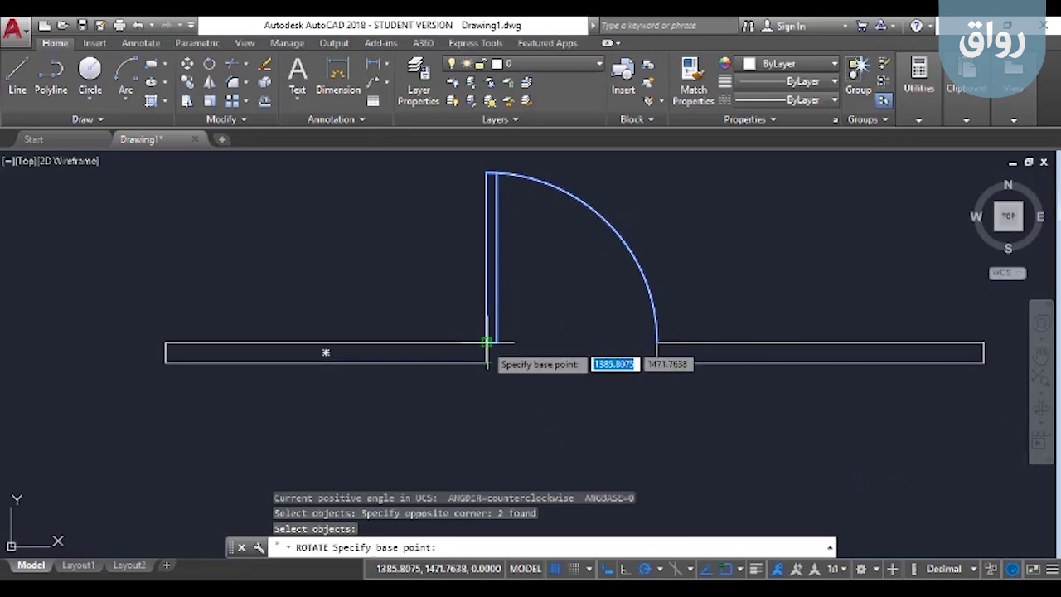
left_click(486, 341)
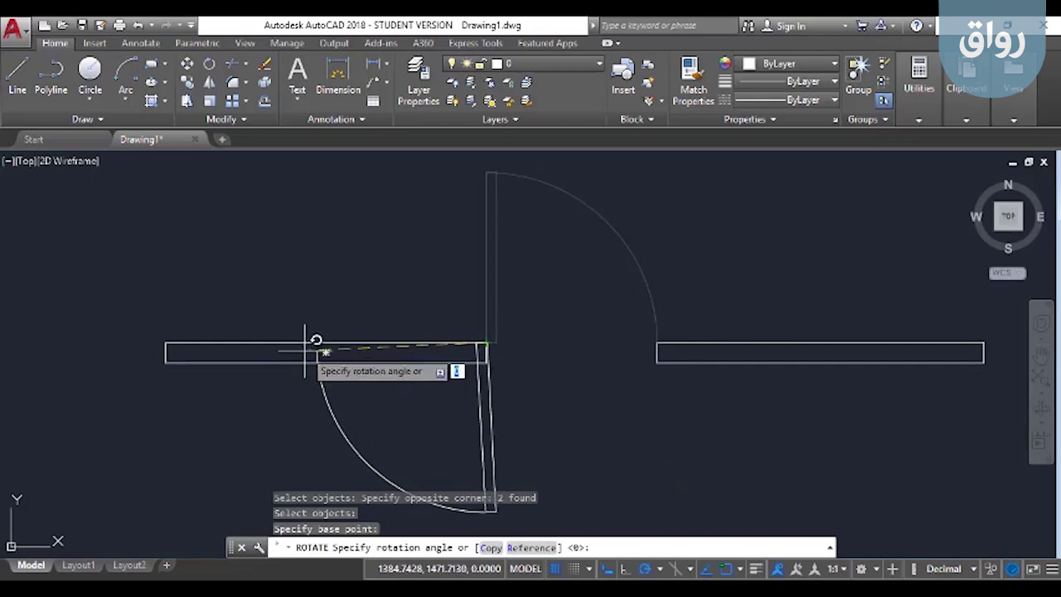
left_click(537, 308)
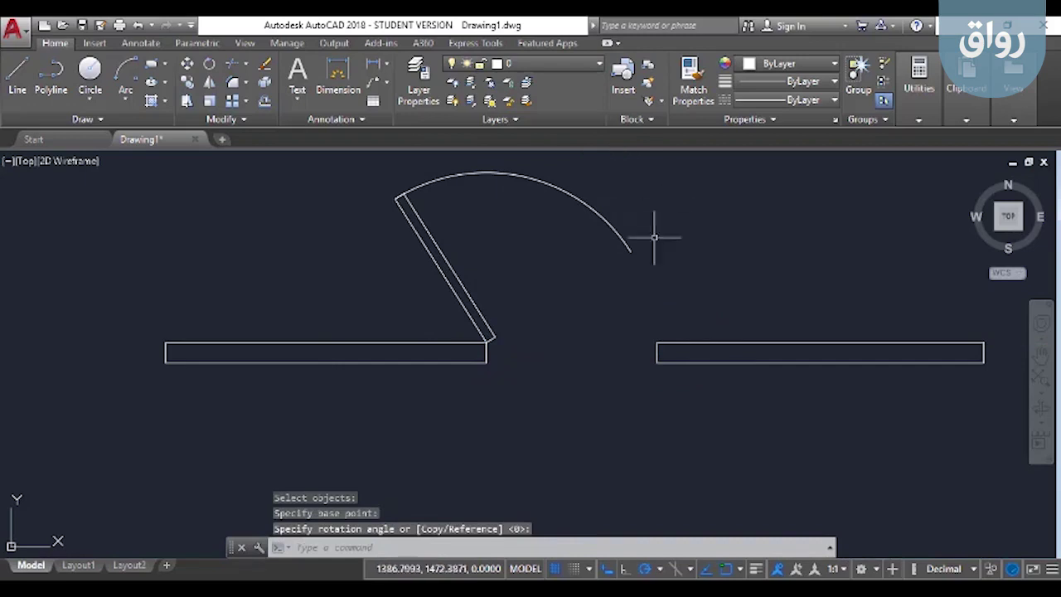
left_click(618, 180)
Rotate the door leaf and arc about the hinge corner to stand upright
left_click(435, 251)
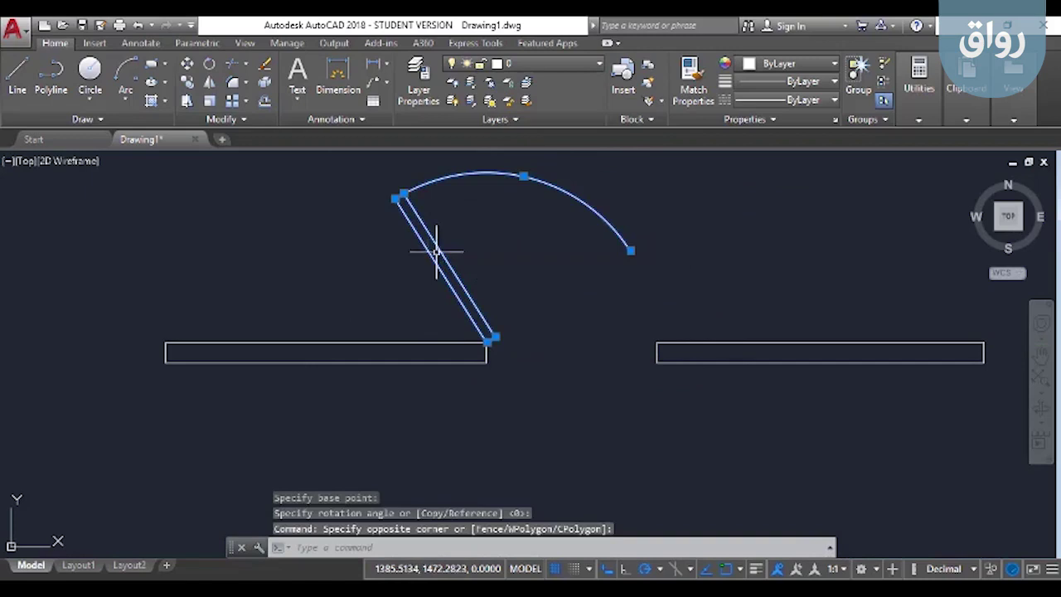
key("Escape")
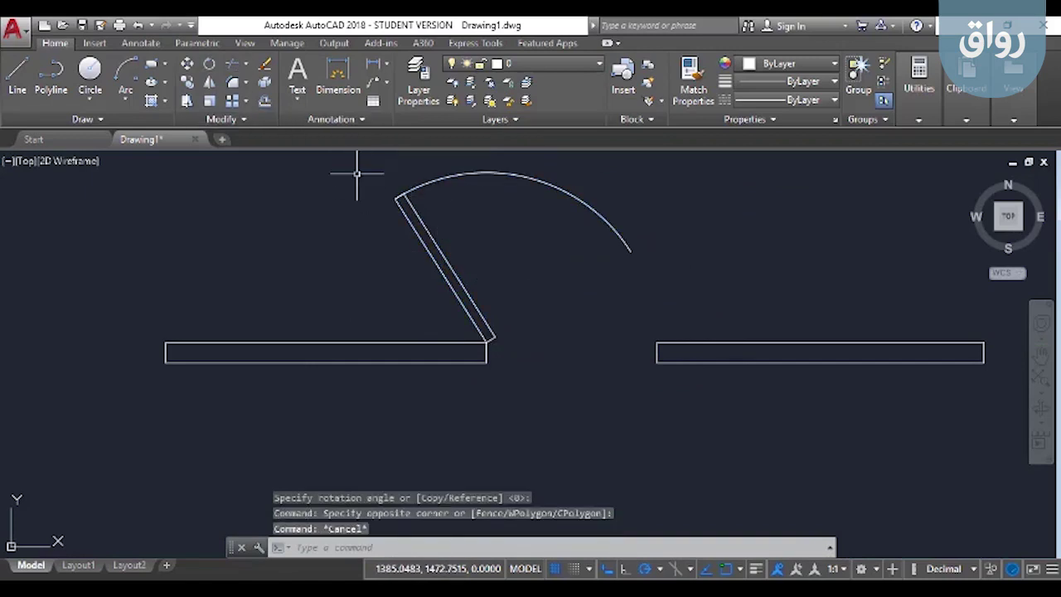
type("Ro")
key("Return")
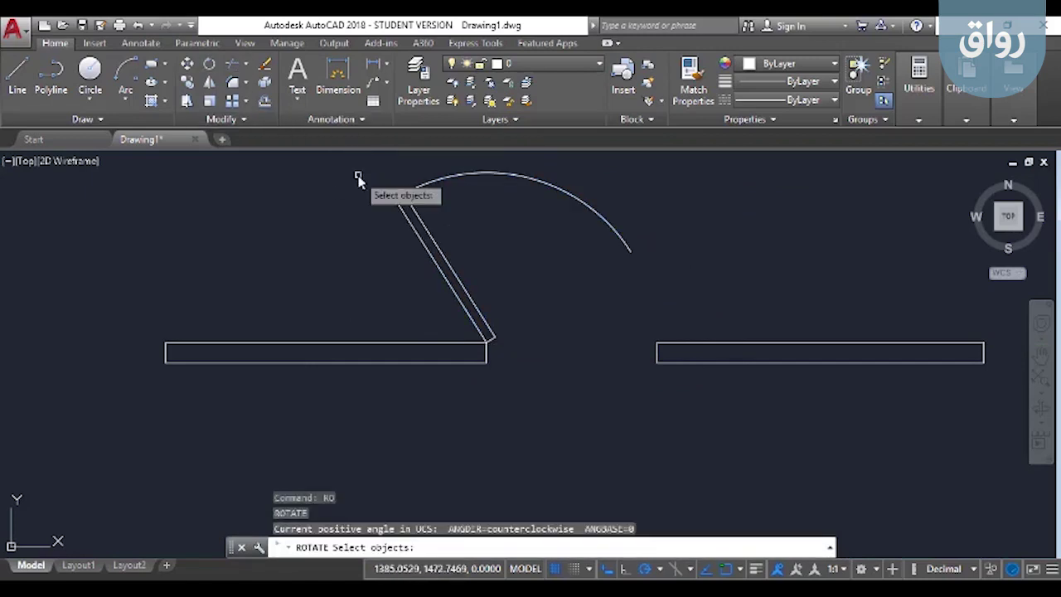
left_click(584, 158)
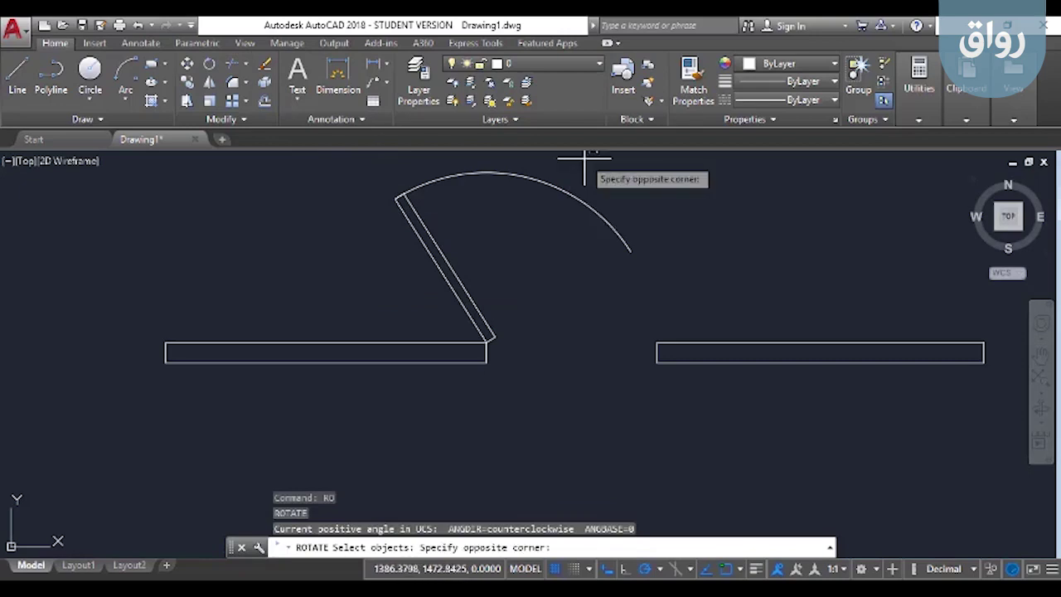
left_click(368, 293)
key("Return")
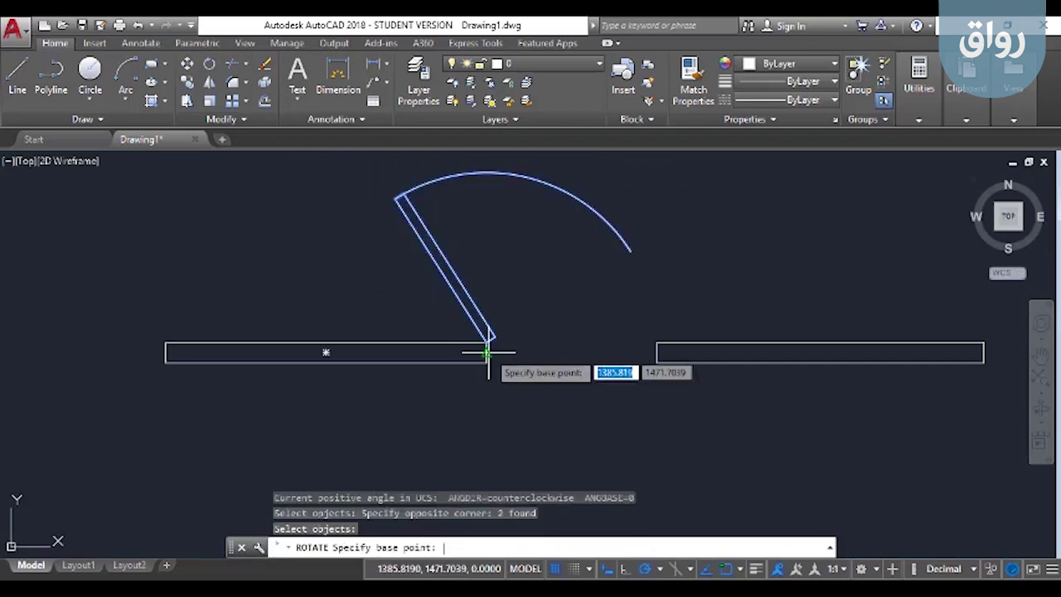
left_click(487, 341)
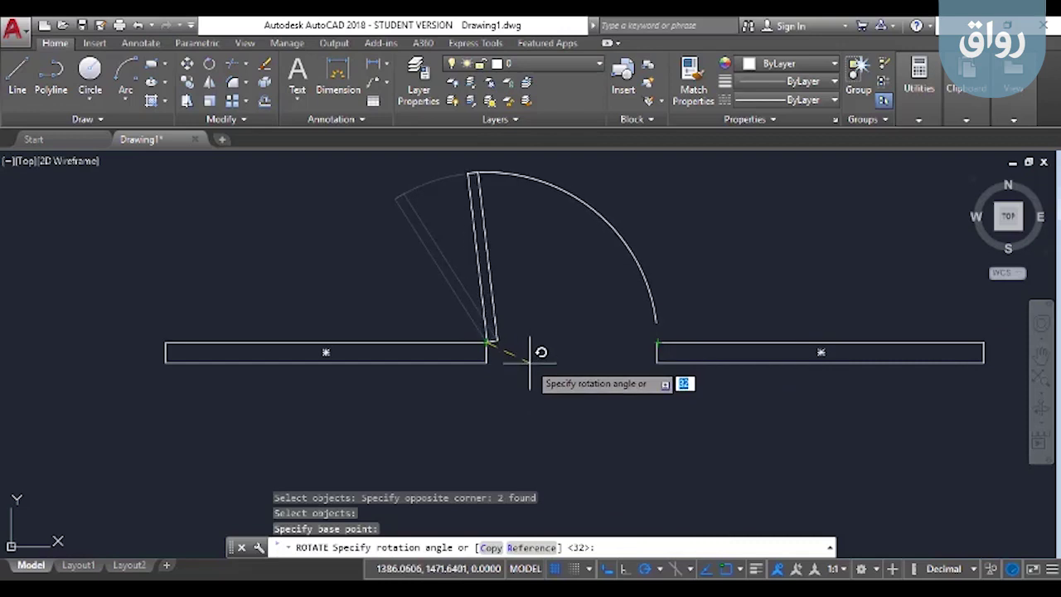
left_click(534, 363)
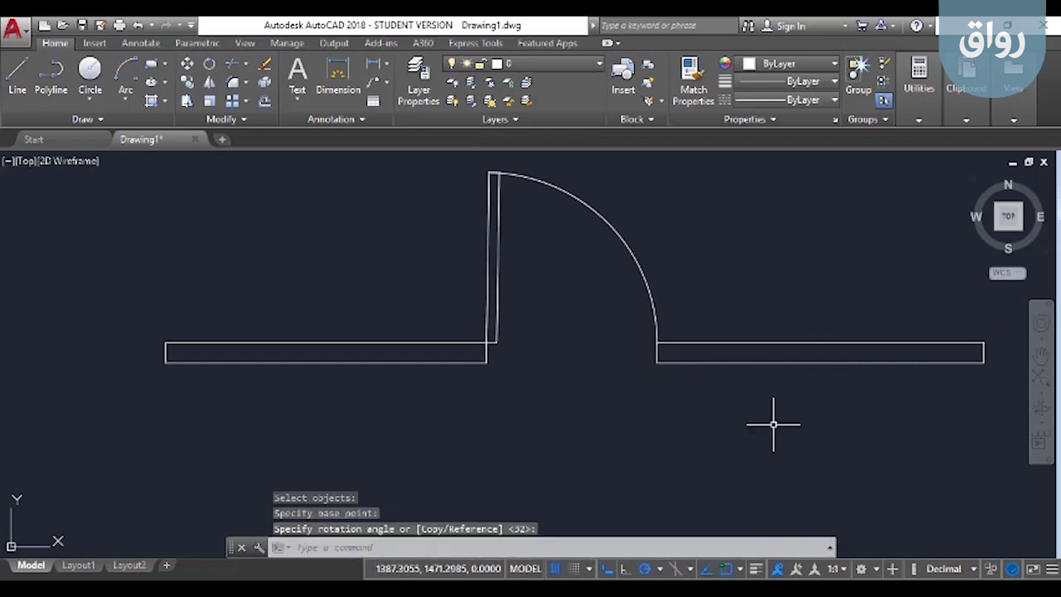
Select the rotated door and undo the rotation
left_click(677, 241)
left_click(461, 290)
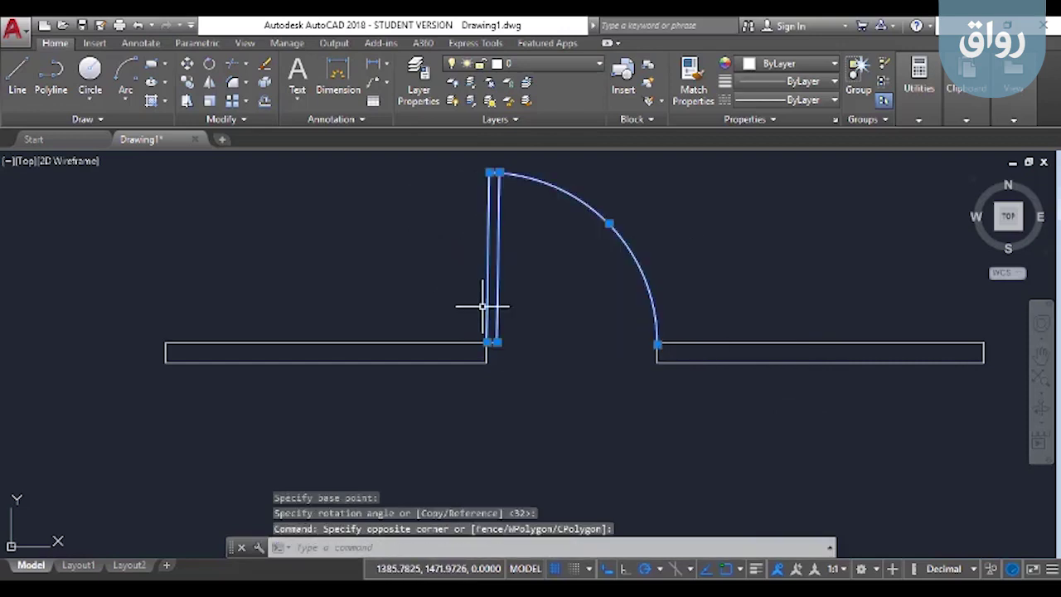
left_click(137, 25)
left_click(138, 26)
Pan across the plan to bring the empty left door opening into view
middle_click_drag(749, 341, 589, 269)
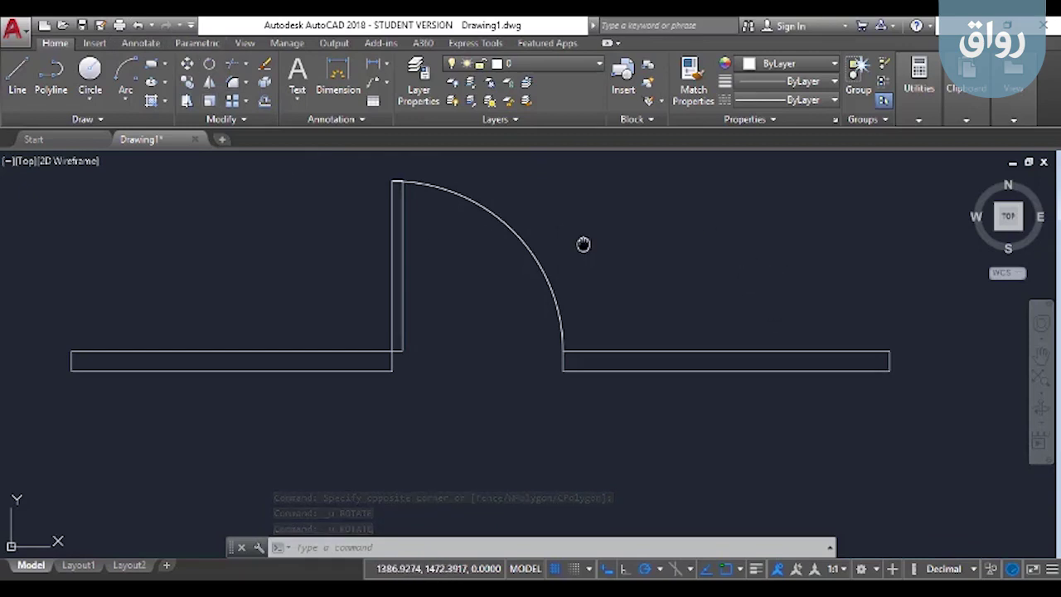
middle_click_drag(582, 244, 439, 261)
middle_click_drag(225, 289, 800, 376)
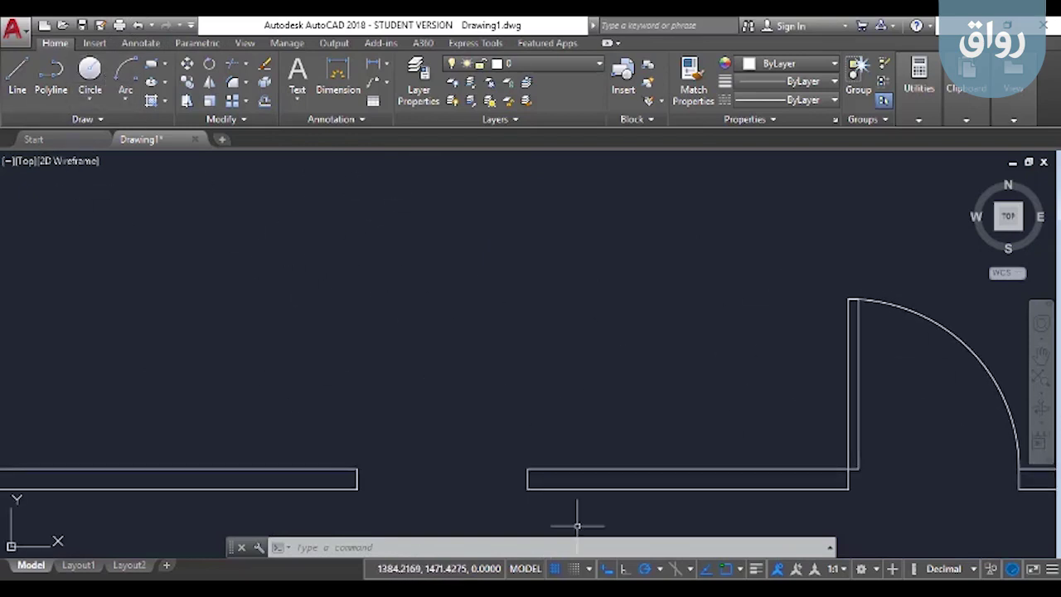
middle_click_drag(310, 360, 520, 303)
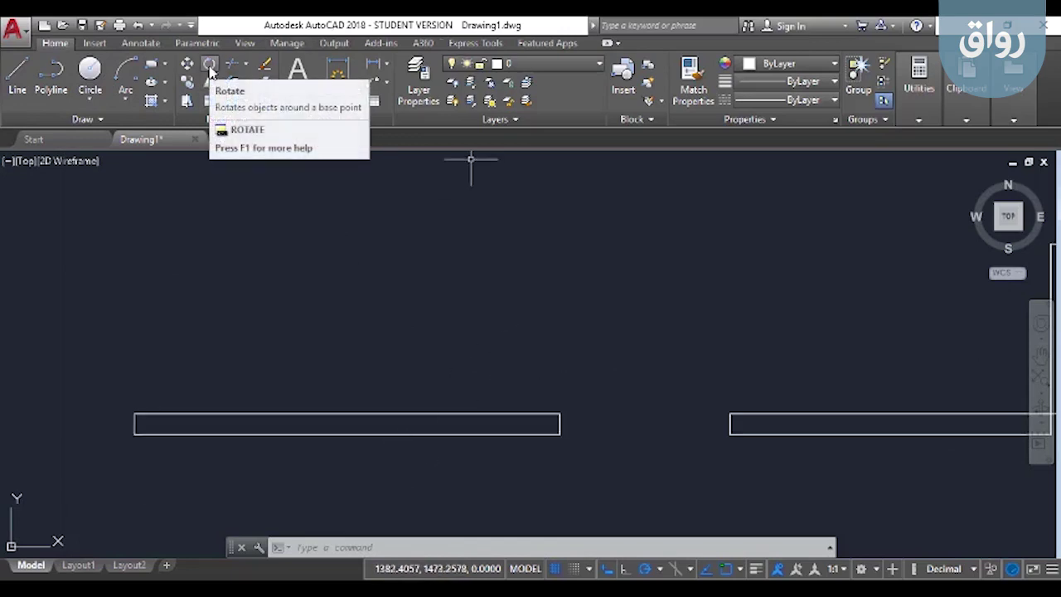
type("ro")
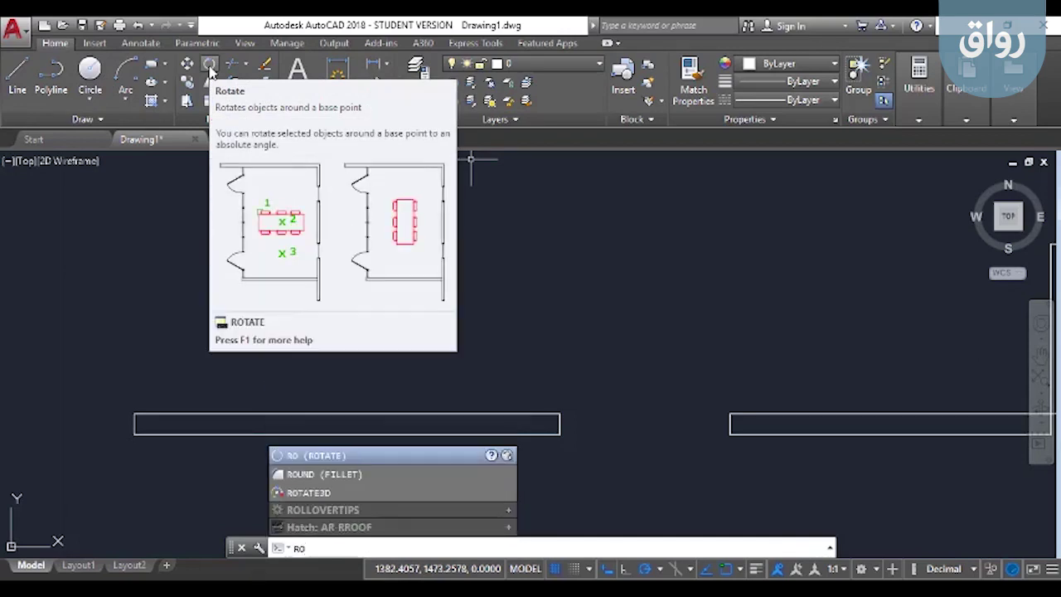
key("Return")
left_click(562, 356)
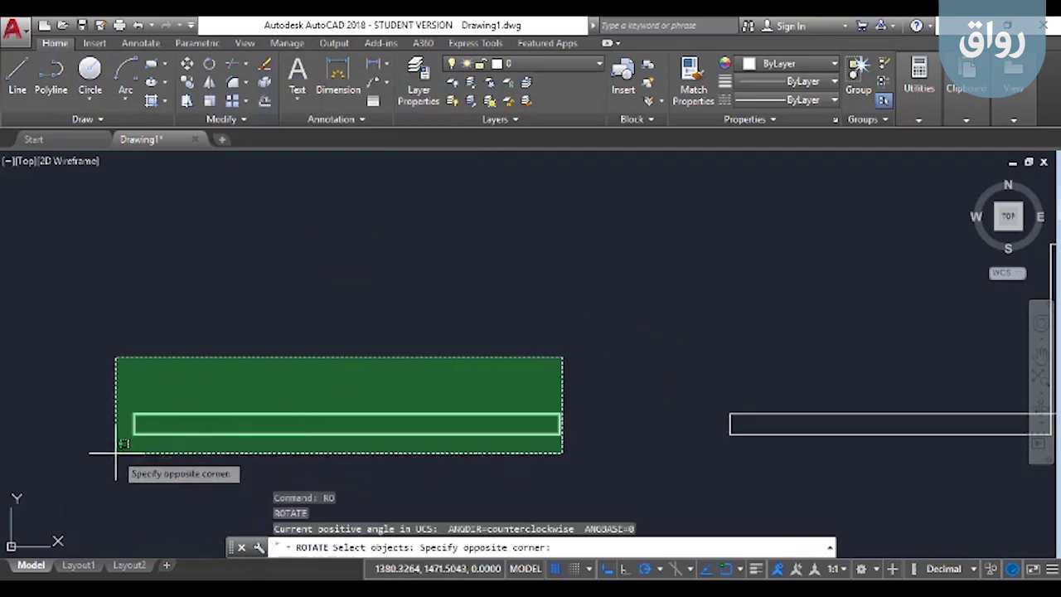
left_click(139, 457)
key("Return")
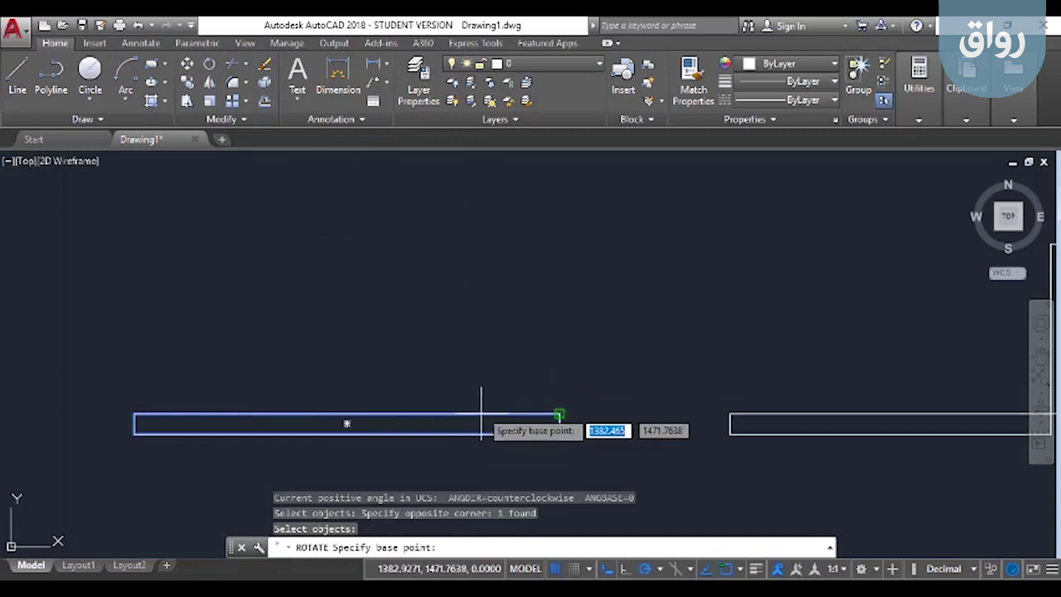
left_click(559, 431)
left_click(560, 452)
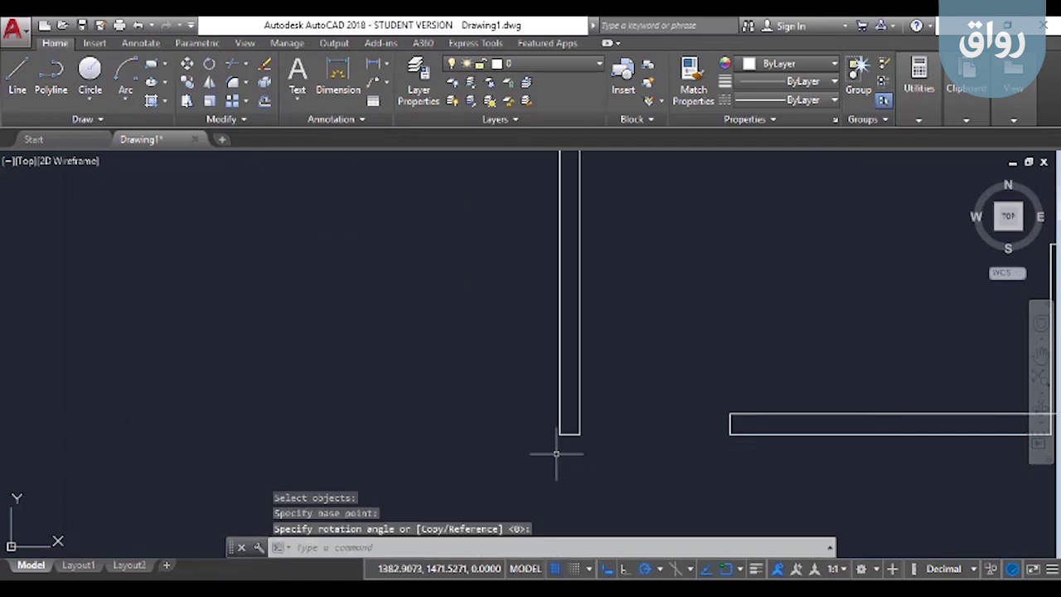
middle_click_drag(794, 278, 726, 325)
scroll(726, 325, "down", 2)
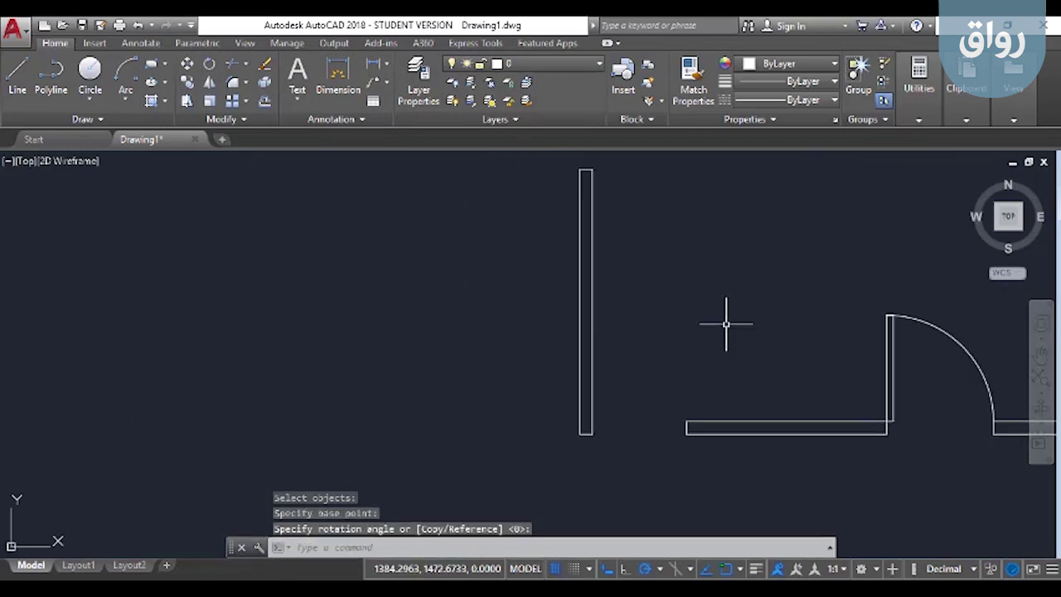
left_click(675, 190)
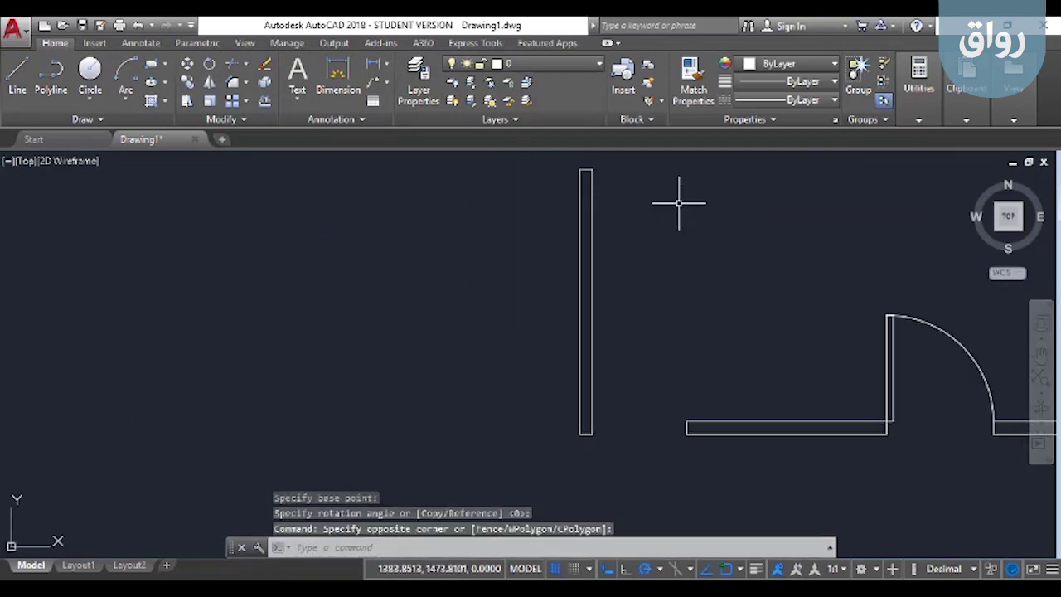
key("ctrl+z")
key("ctrl+z")
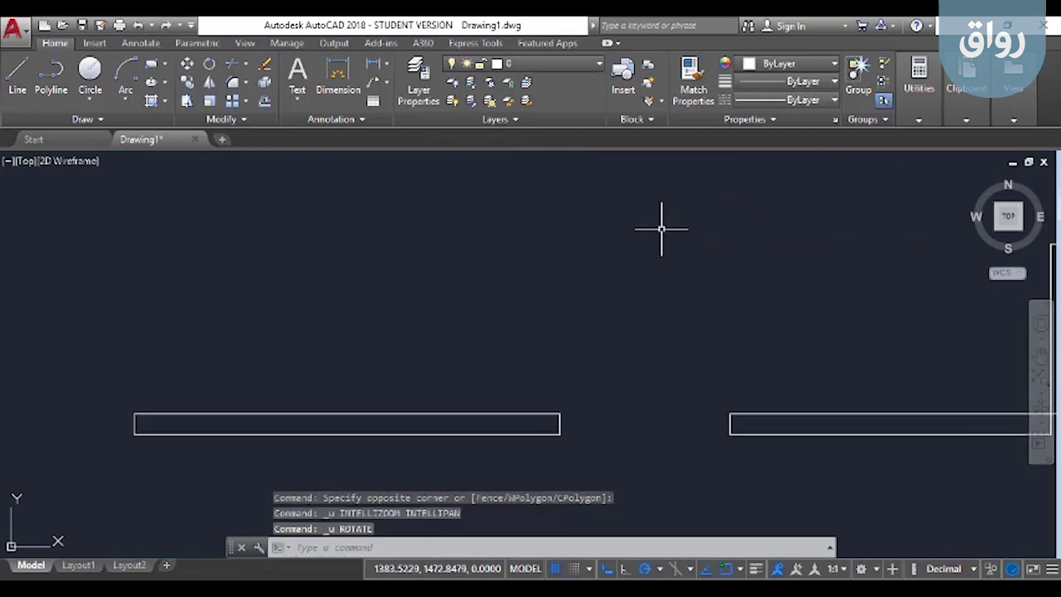
scroll(449, 176, "down", 2)
middle_click_drag(486, 182, 308, 190)
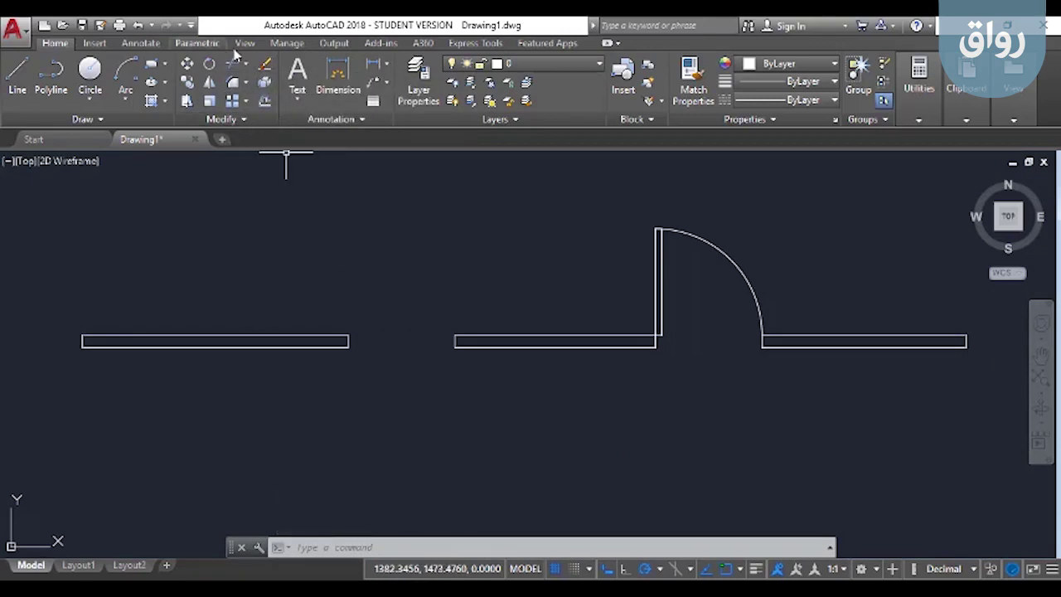
left_click(263, 67)
key("Escape")
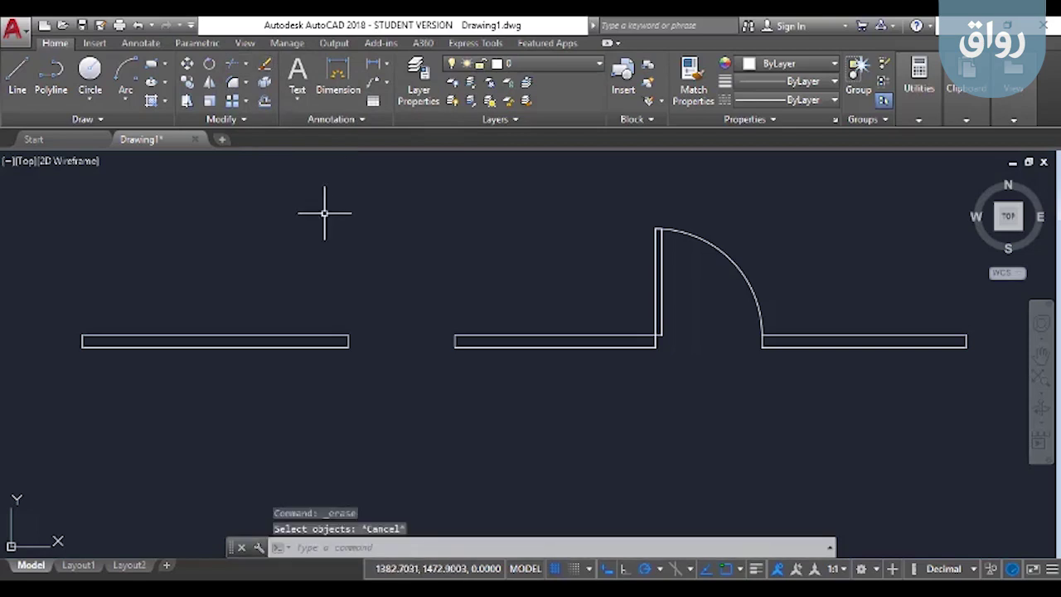
type("E")
key("Return")
left_click(359, 274)
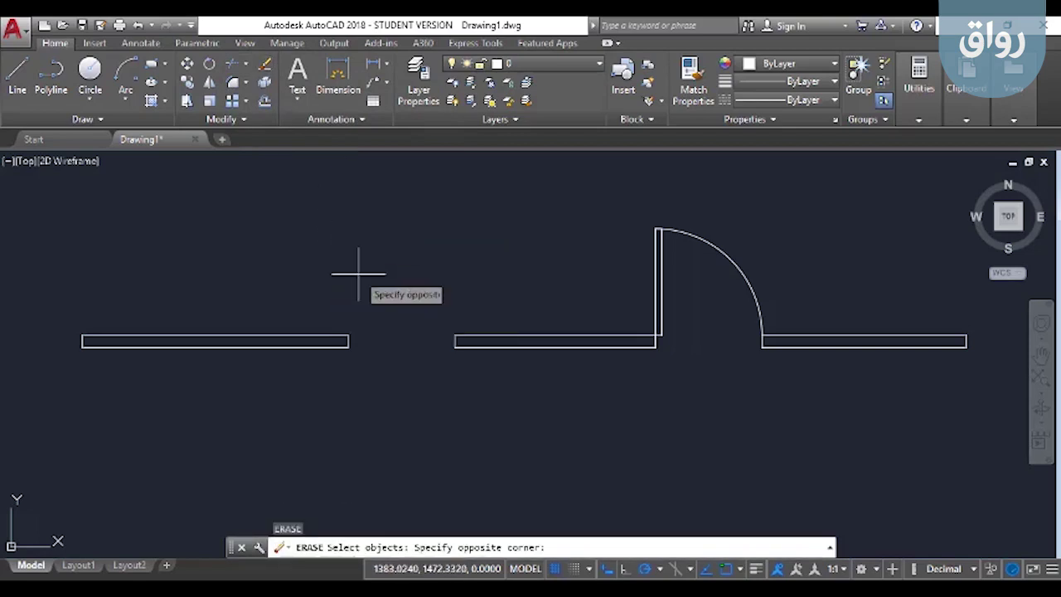
left_click(139, 370)
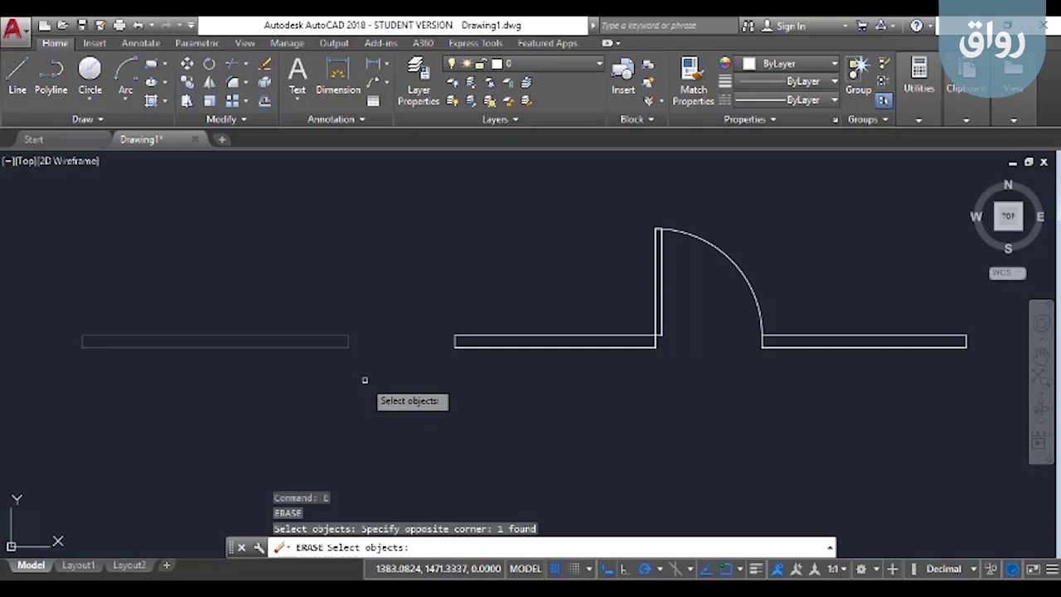
key("Return")
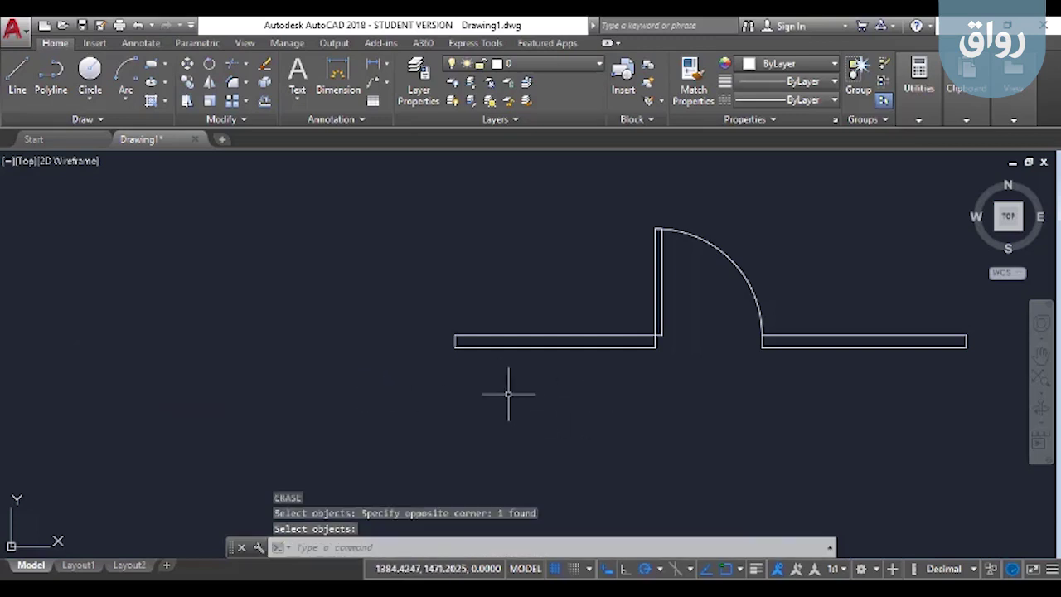
key("ctrl+z")
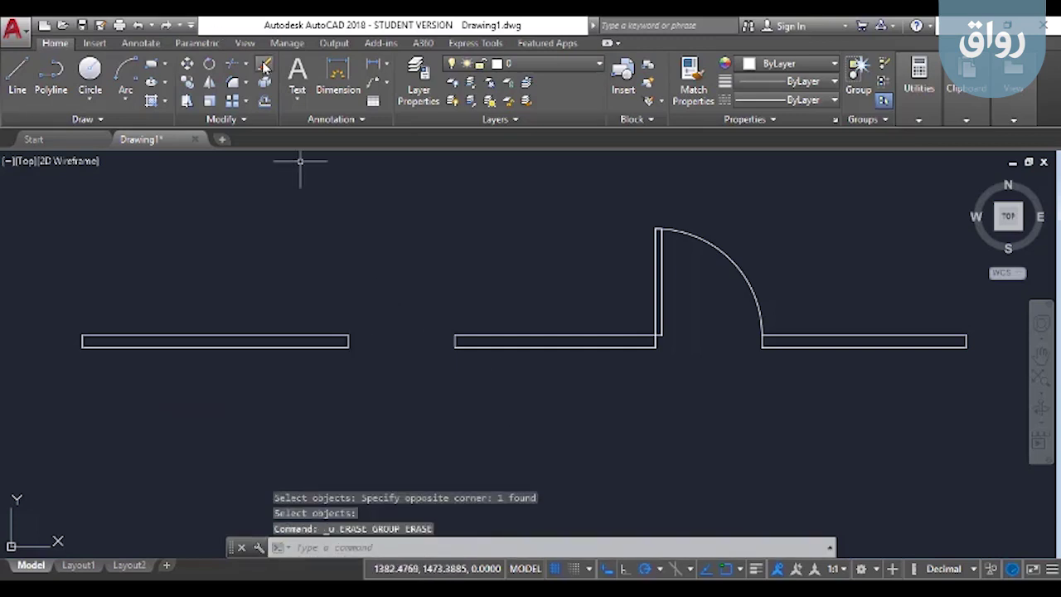
left_click(264, 66)
left_click(348, 290)
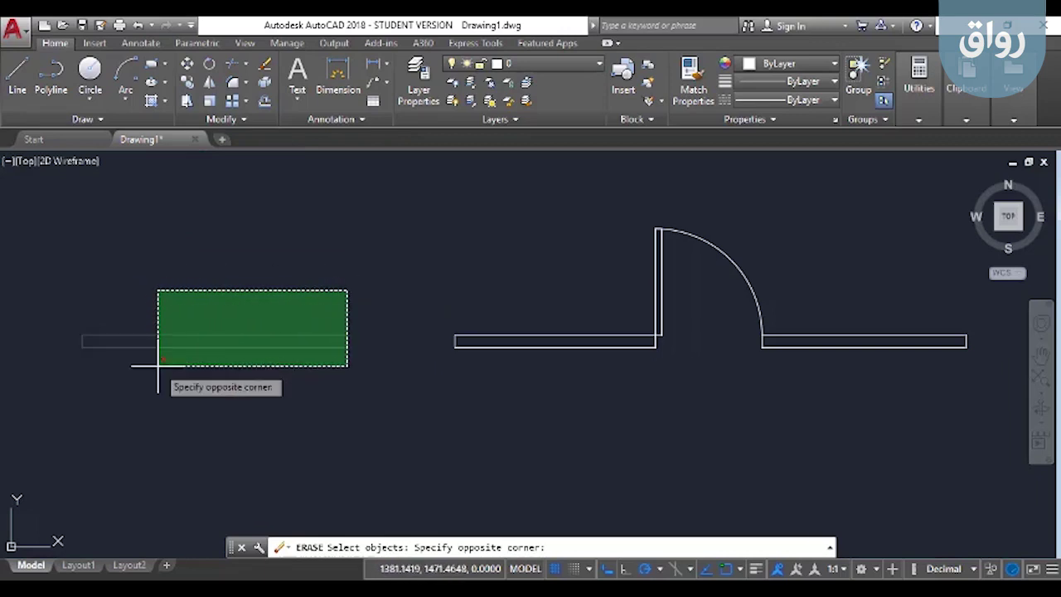
left_click(157, 365)
key("Return")
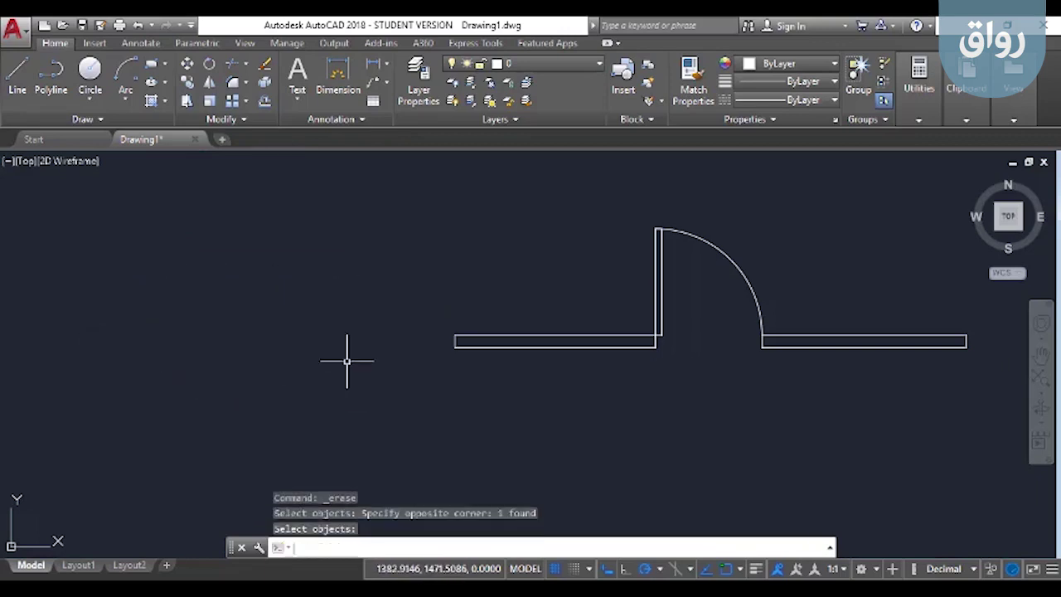
key("ctrl+z")
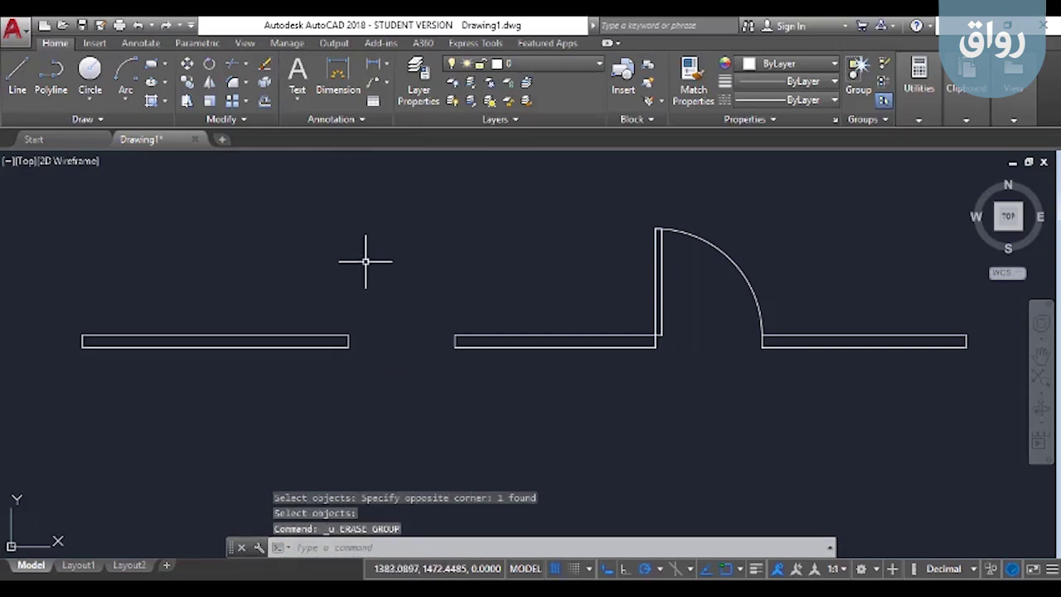
left_click(351, 295)
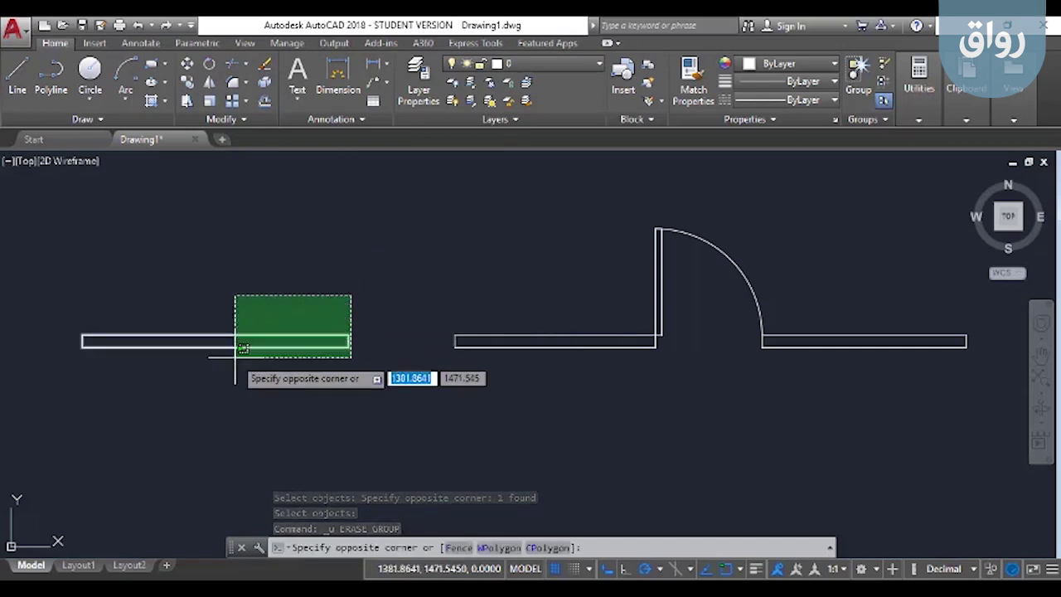
left_click(237, 357)
key("Delete")
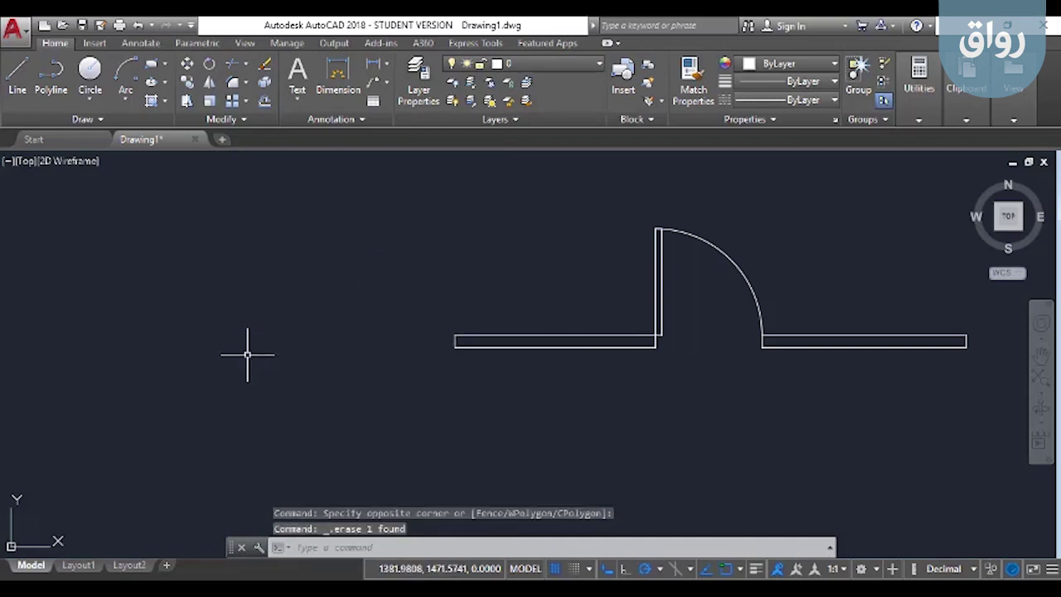
key("ctrl+z")
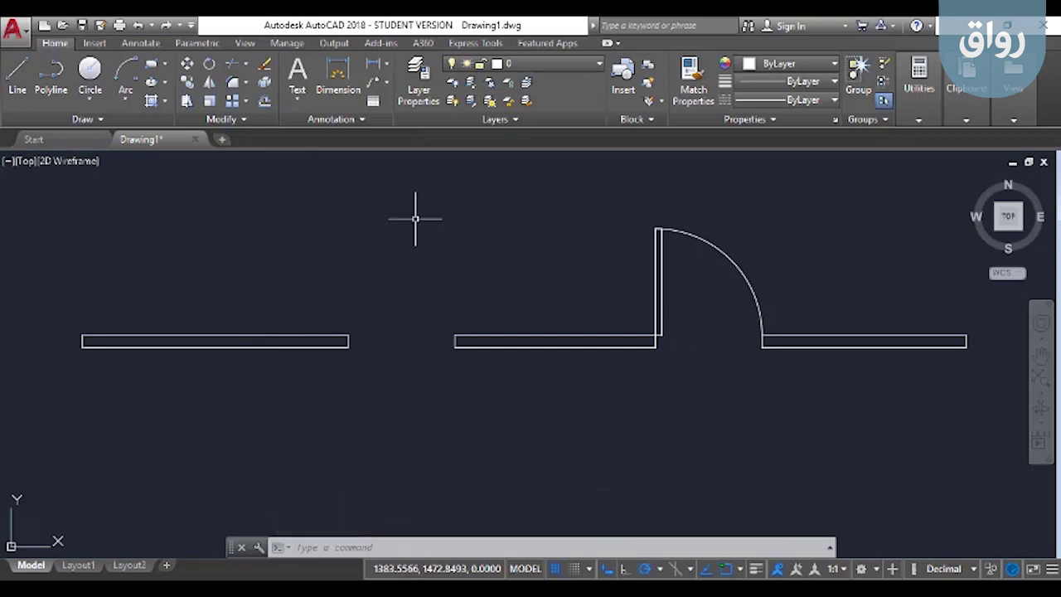
left_click(416, 220)
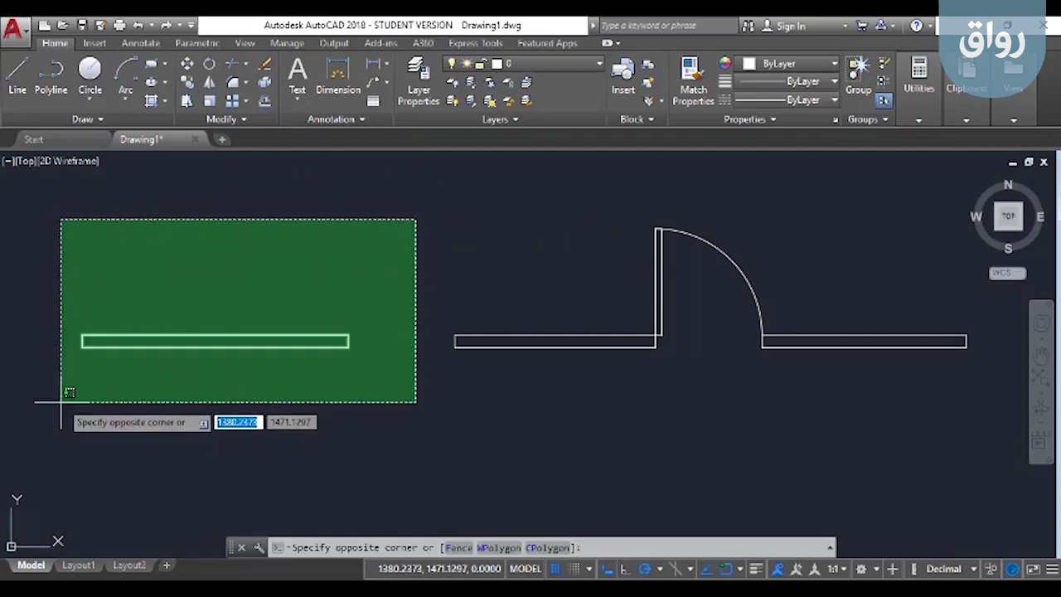
left_click(60, 403)
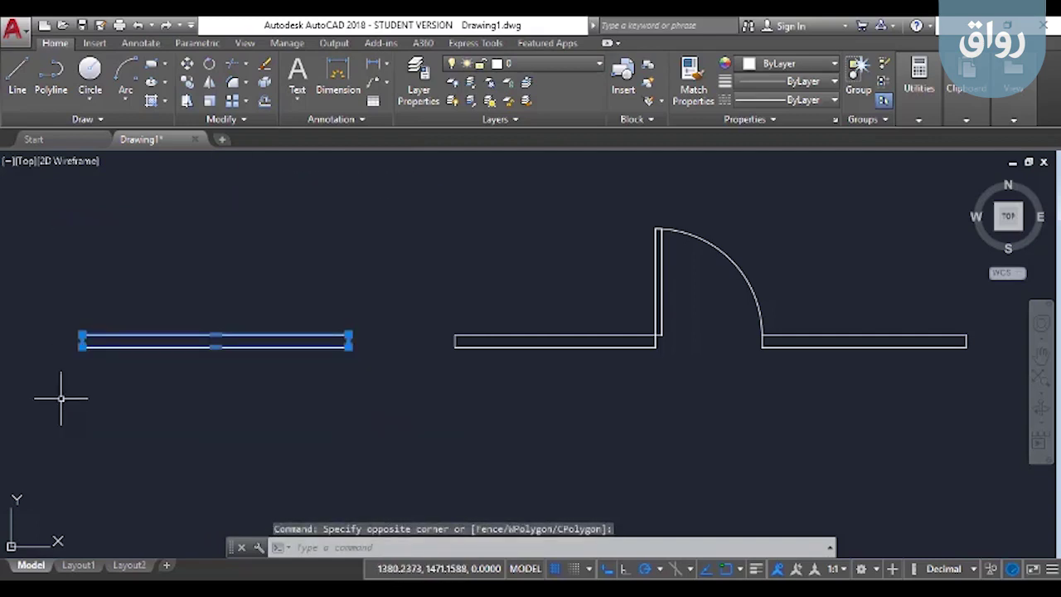
key("Escape")
left_click(270, 213)
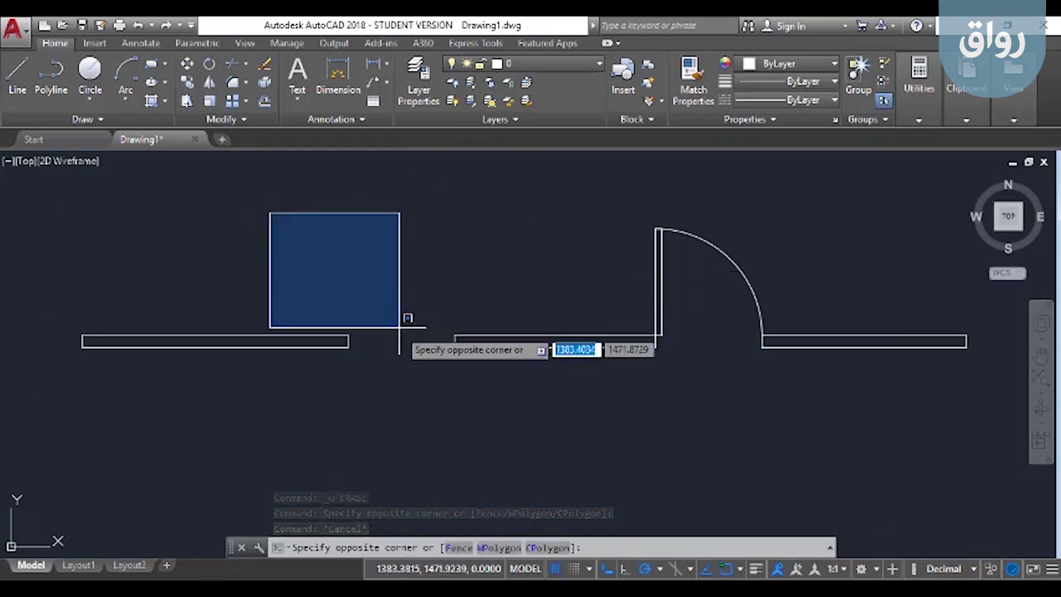
key("Escape")
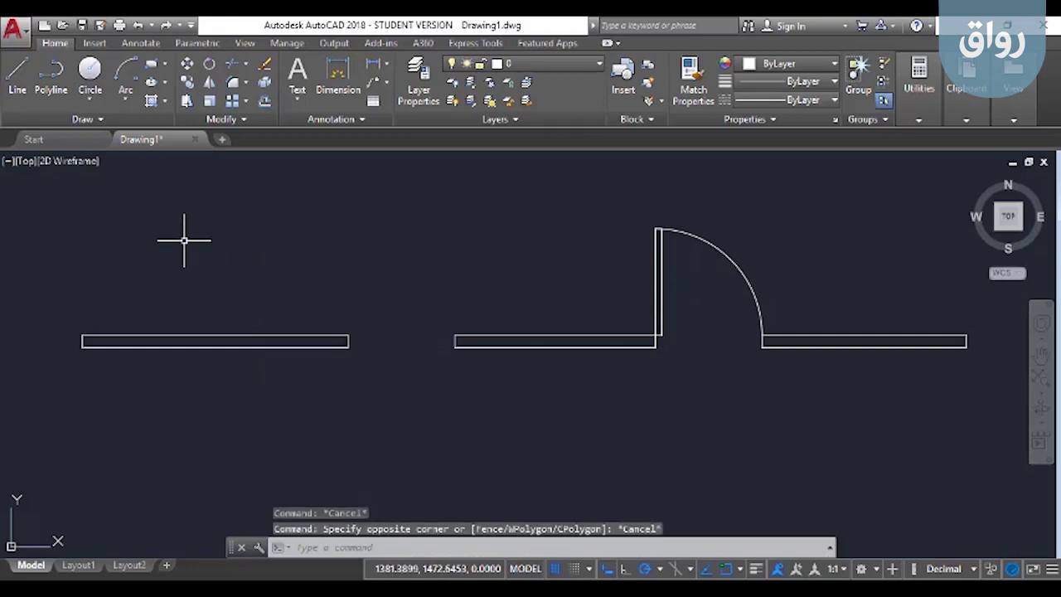
left_click(192, 235)
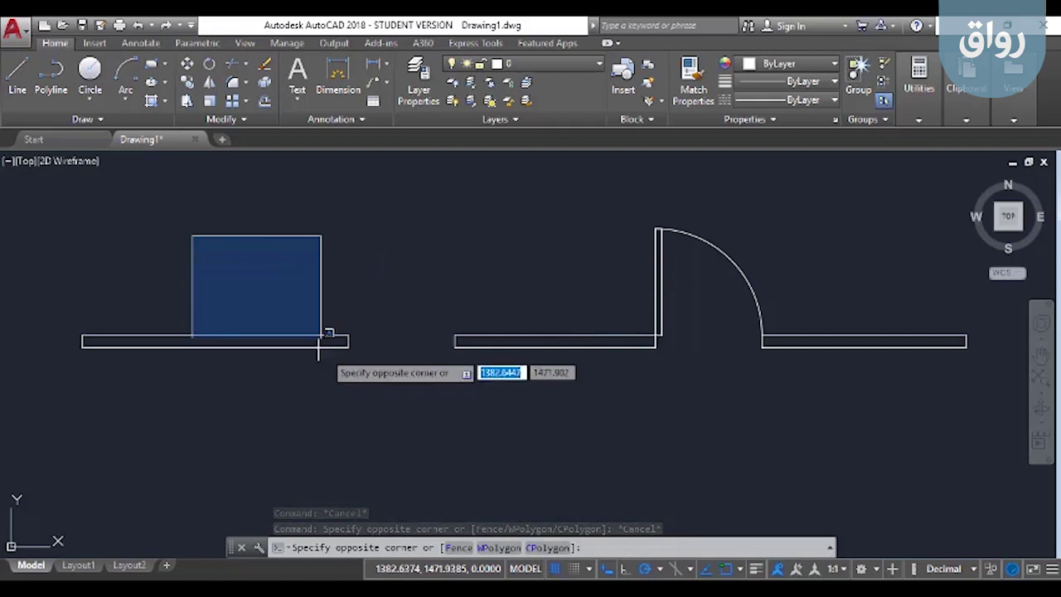
left_click(384, 406)
left_click(318, 249)
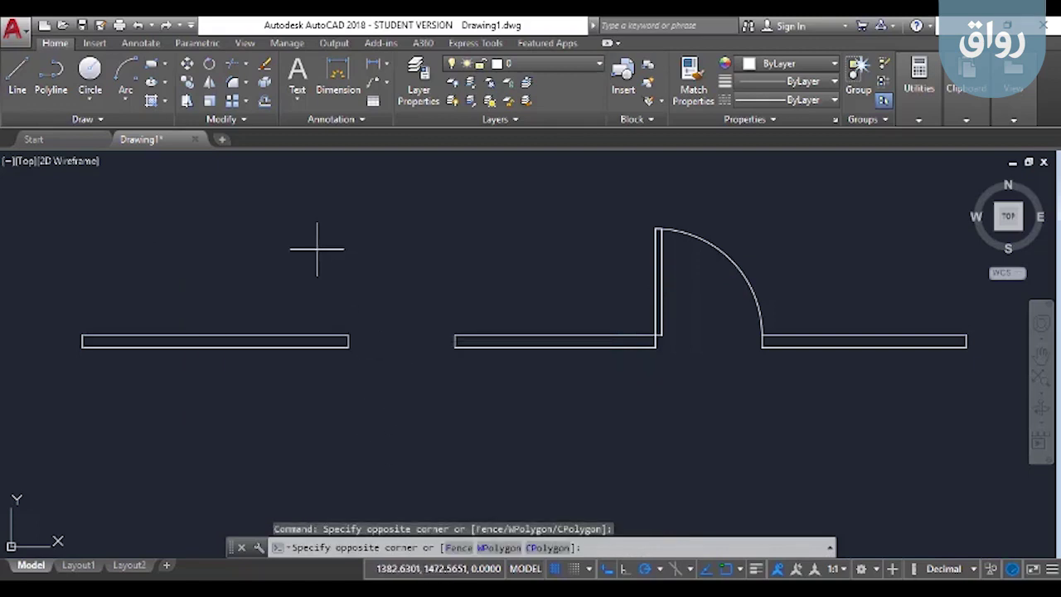
left_click(159, 403)
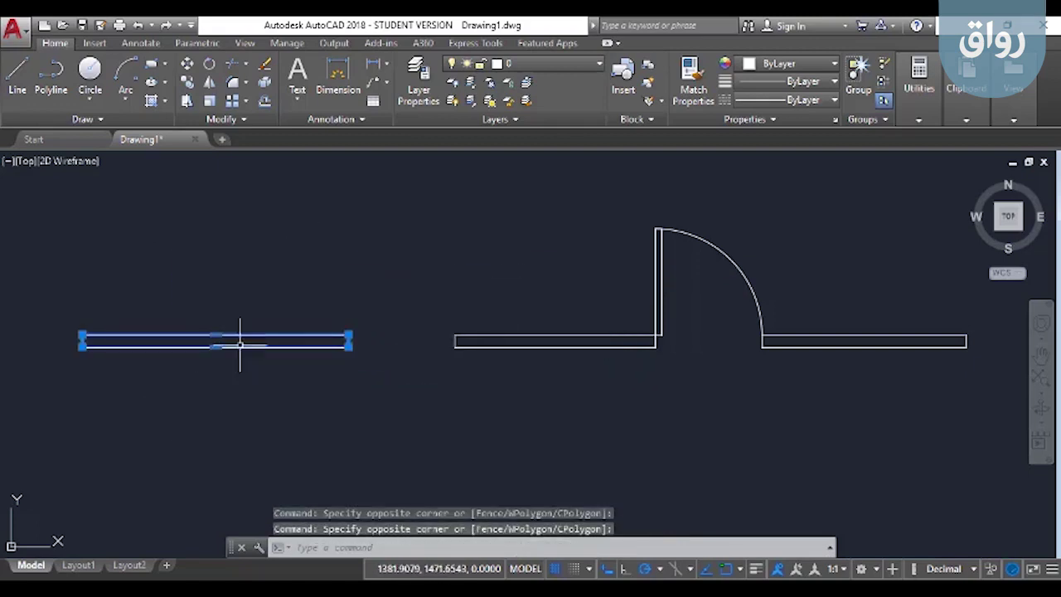
key("Escape")
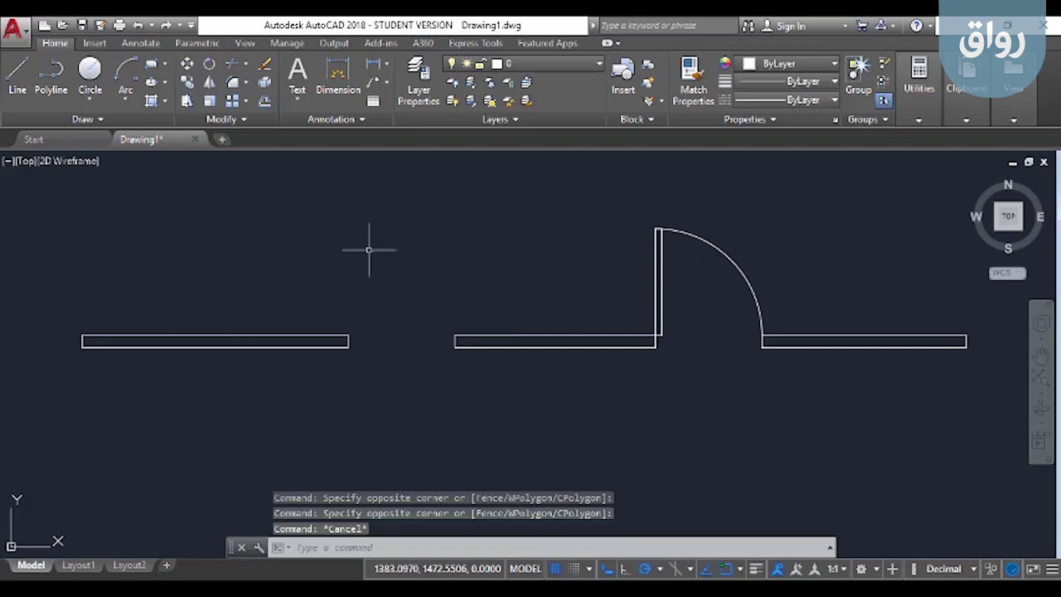
left_click(375, 254)
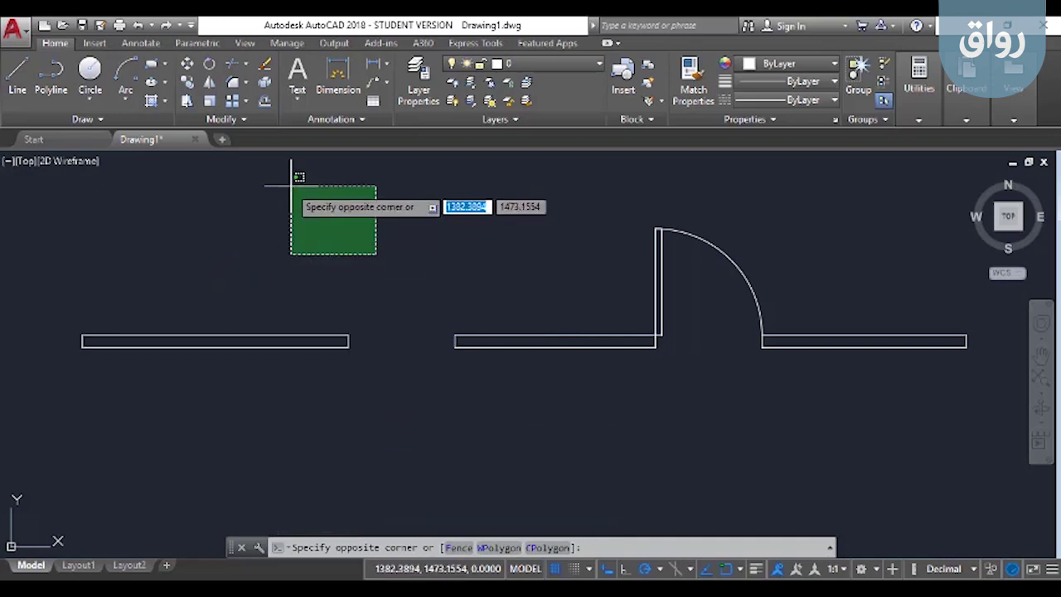
key("Escape")
left_click(153, 242)
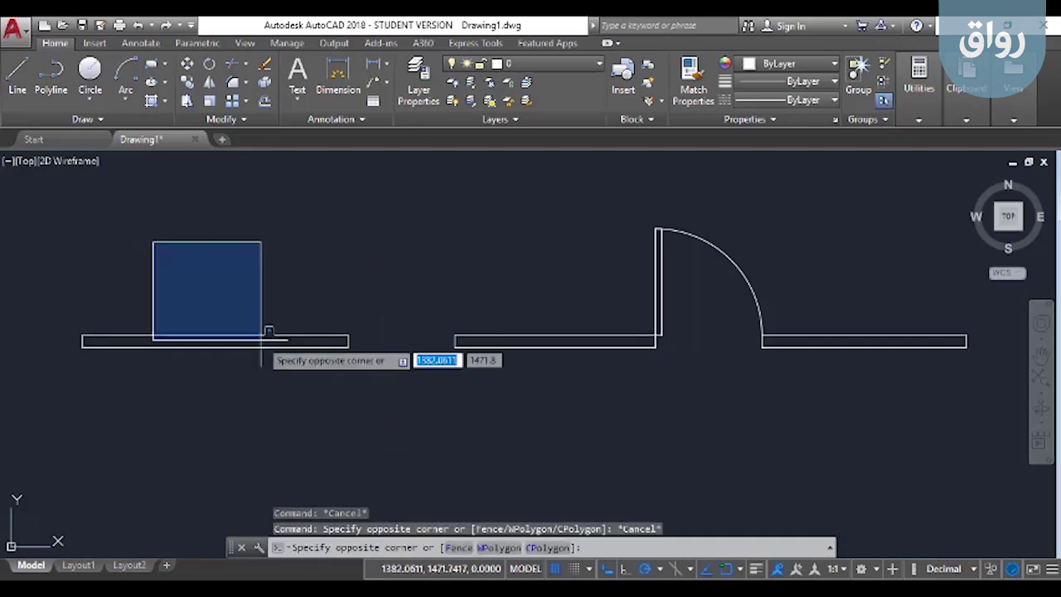
key("Escape")
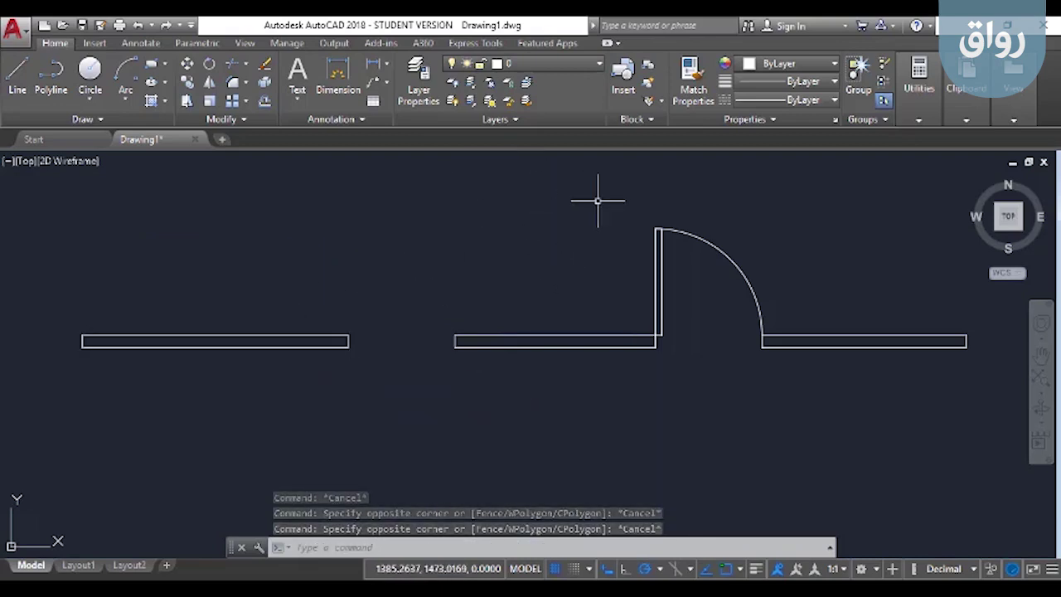
left_click(598, 200)
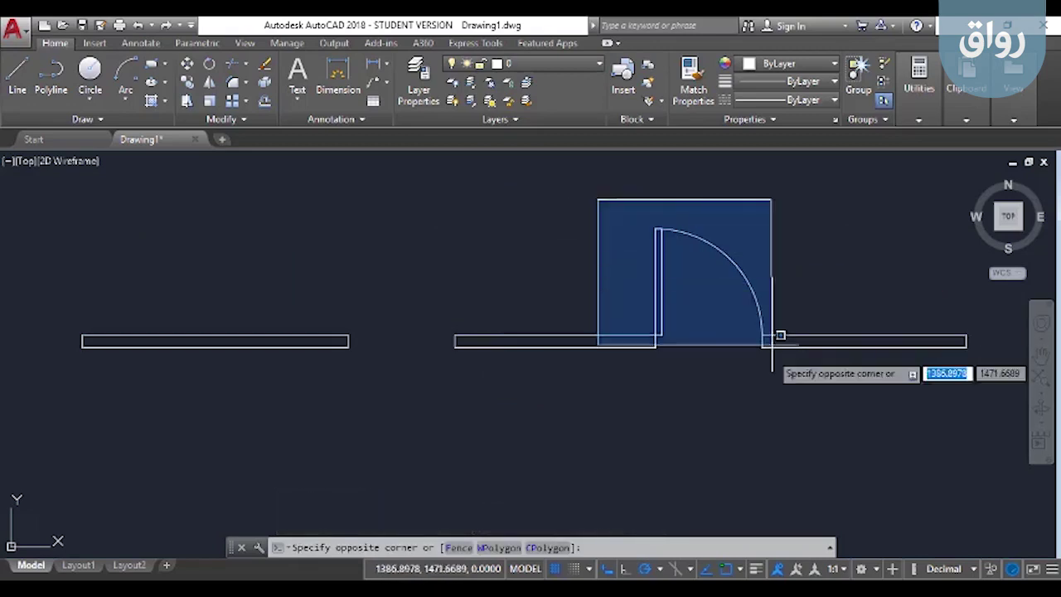
key("Escape")
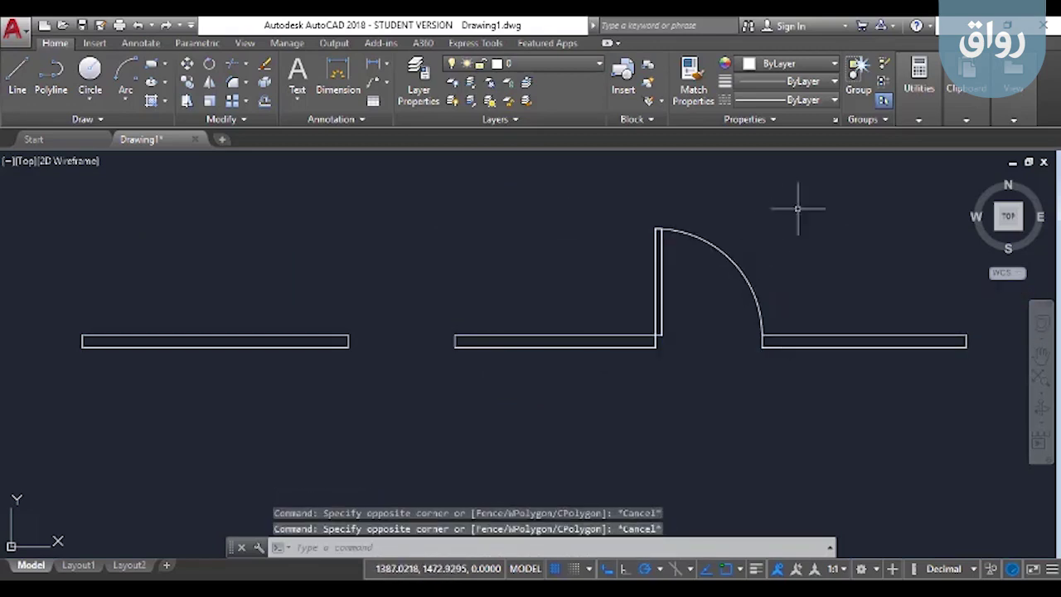
left_click(851, 191)
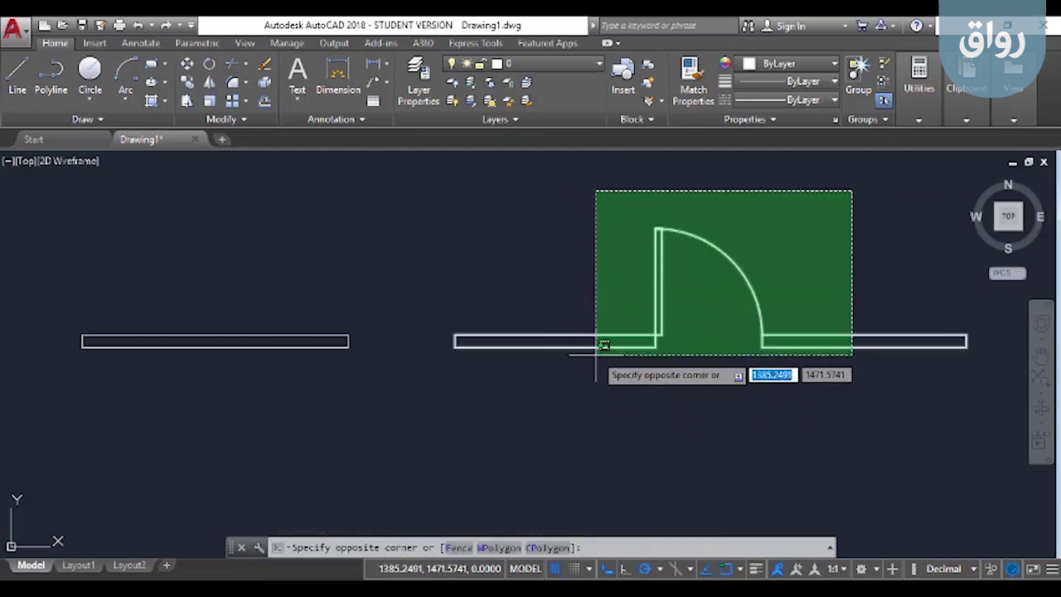
key("Escape")
left_click(578, 323)
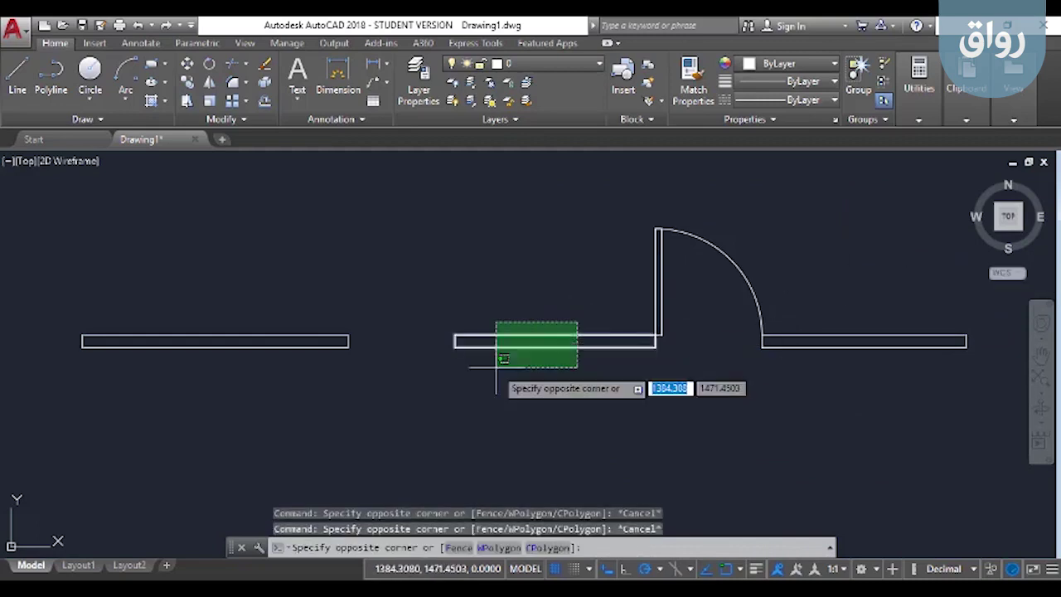
left_click(496, 358)
key("Escape")
left_click(899, 312)
key("Escape")
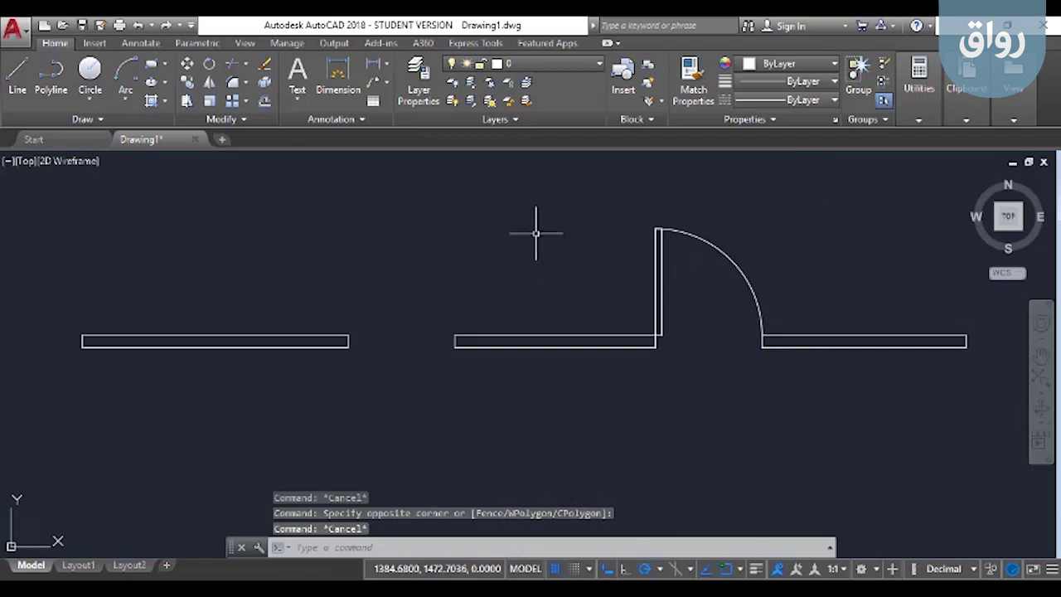
left_click(559, 200)
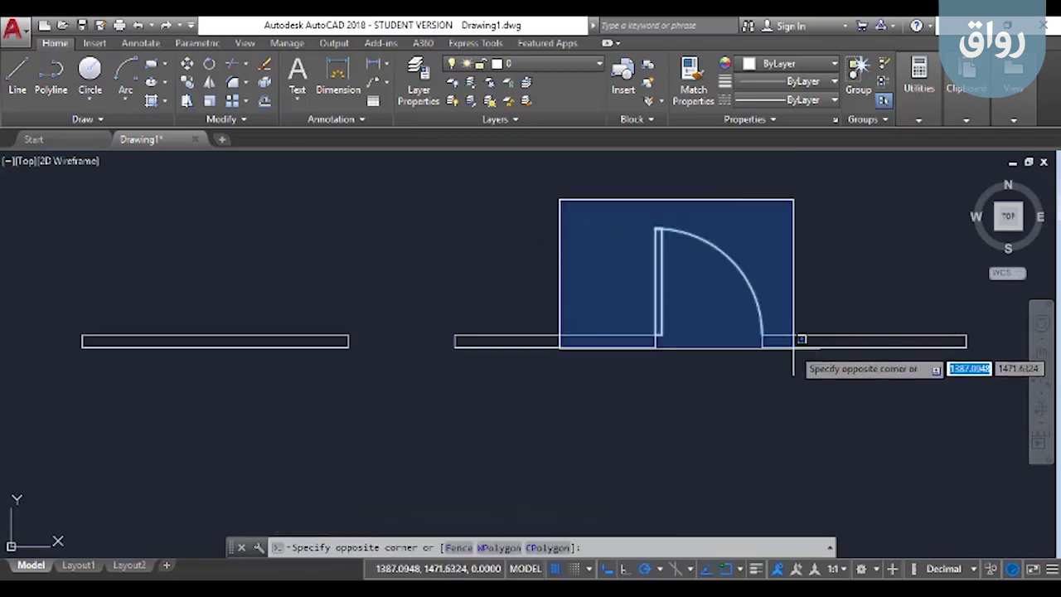
left_click(841, 384)
left_click(951, 476)
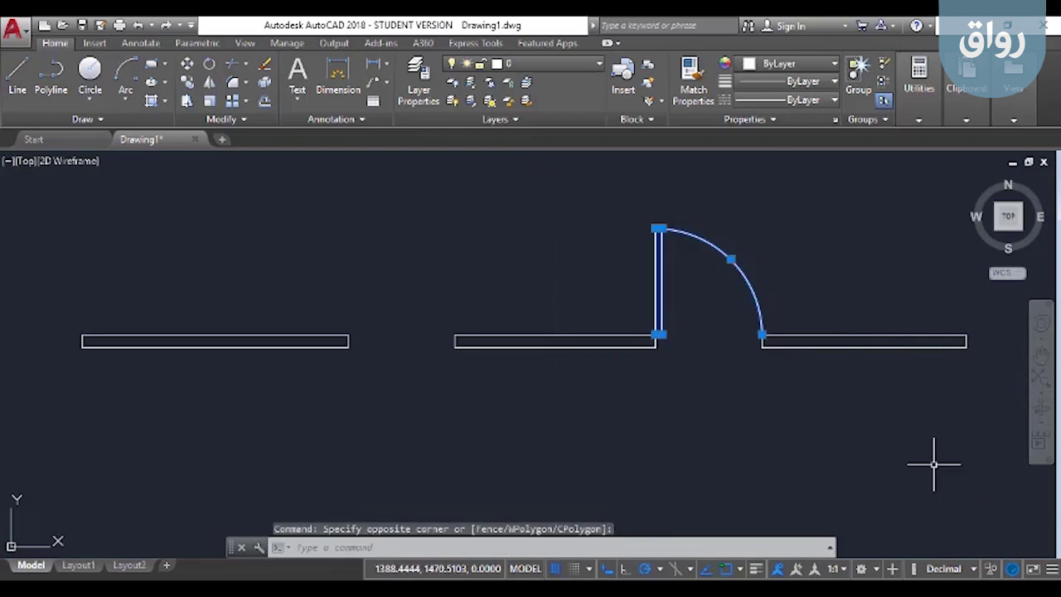
key("Escape")
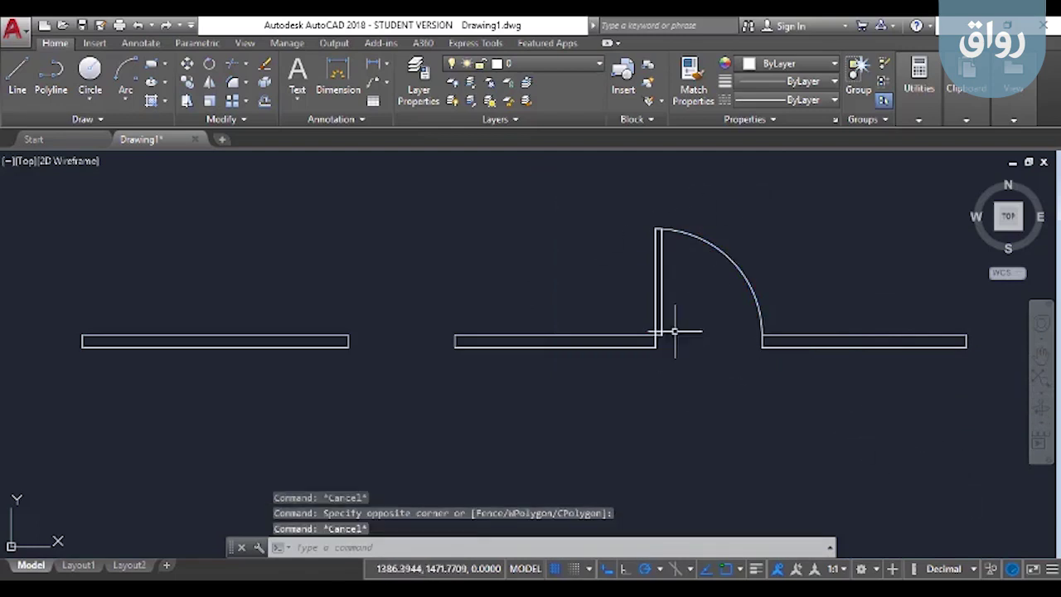
Place Multiple Points at the left wall end, above and below the middle wall, and inside the door swing
left_click(87, 118)
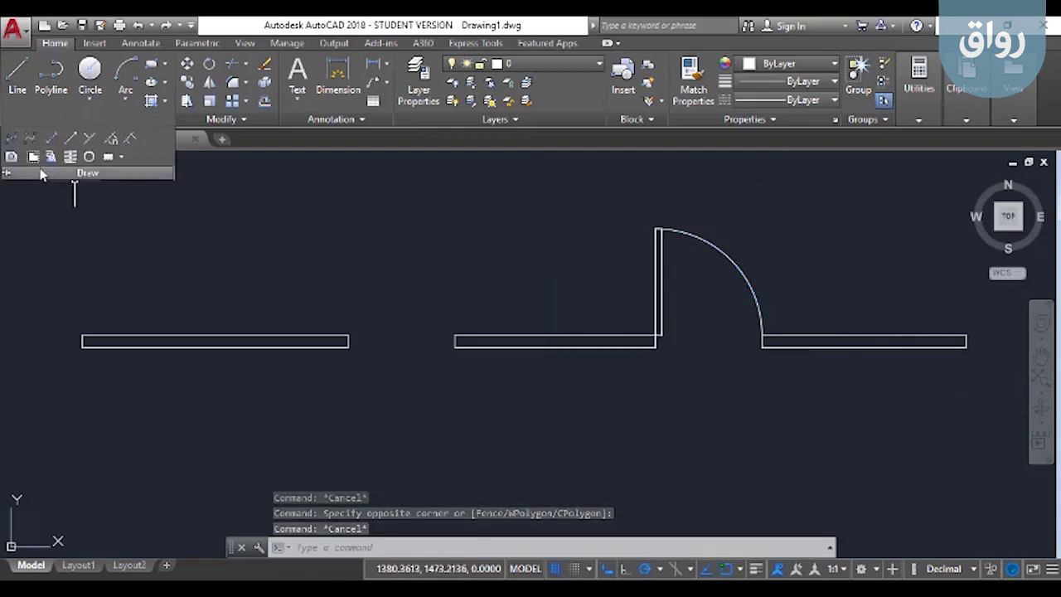
left_click(91, 138)
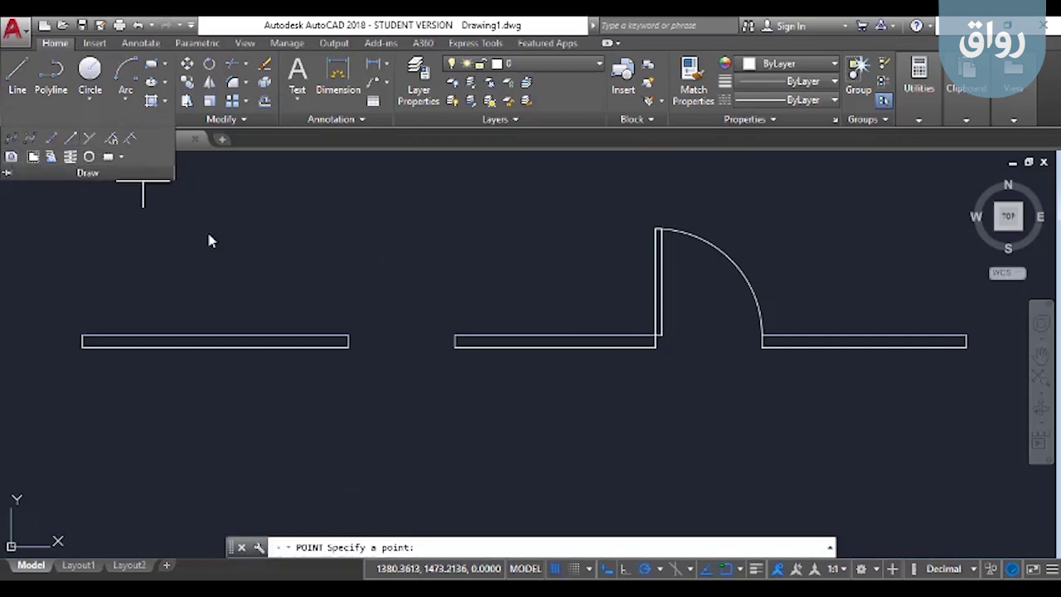
left_click(348, 341)
left_click(478, 310)
left_click(554, 365)
left_click(710, 315)
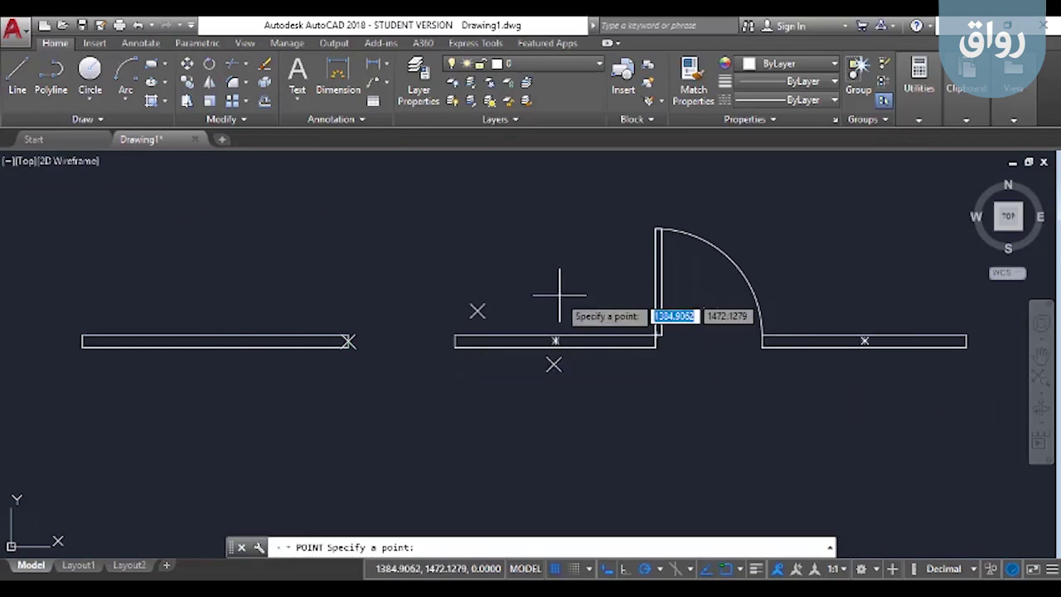
key("Escape")
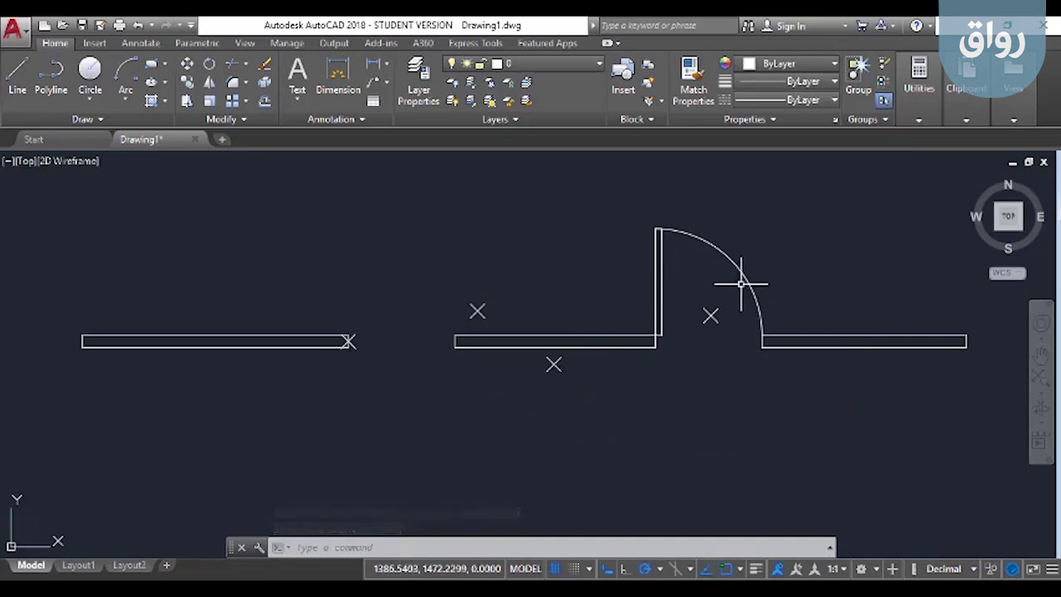
left_click(247, 342)
key("Escape")
key("Escape")
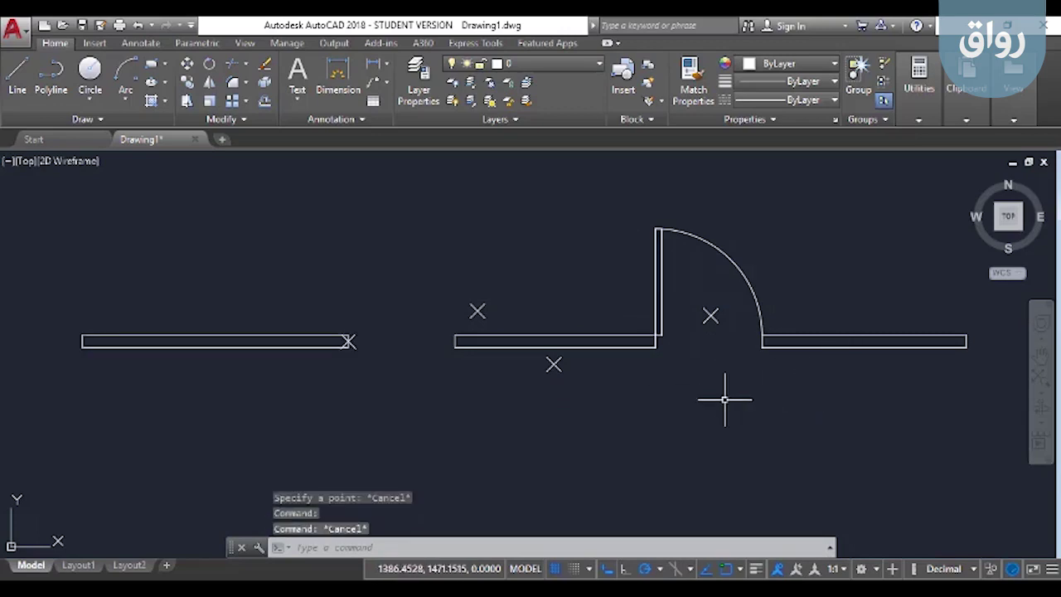
Try crossing and window selections over the walls, door and markers, clearing each
left_click(825, 258)
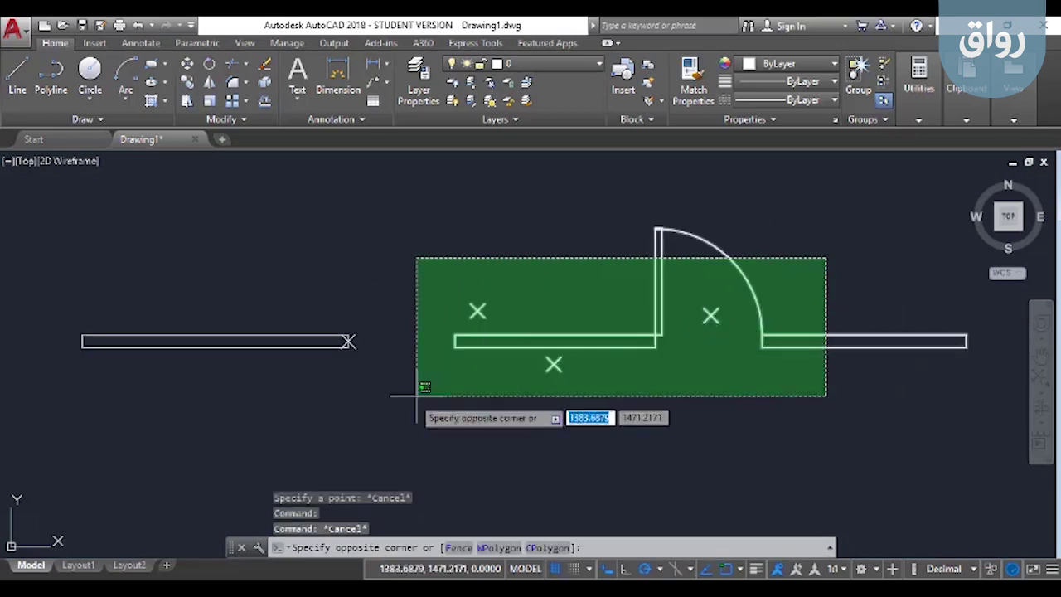
left_click(268, 452)
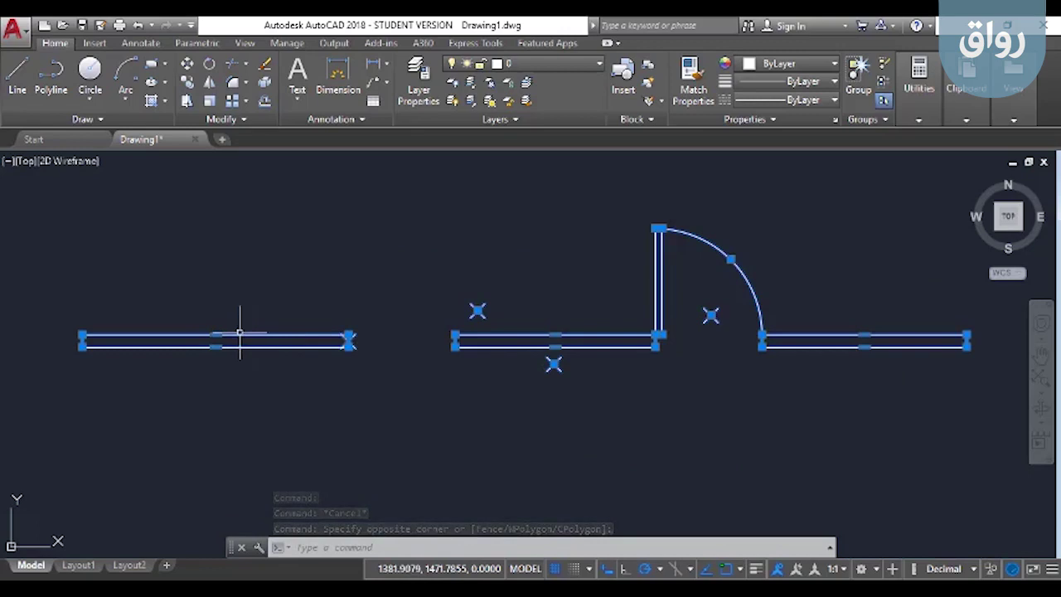
left_click(240, 333, "shift")
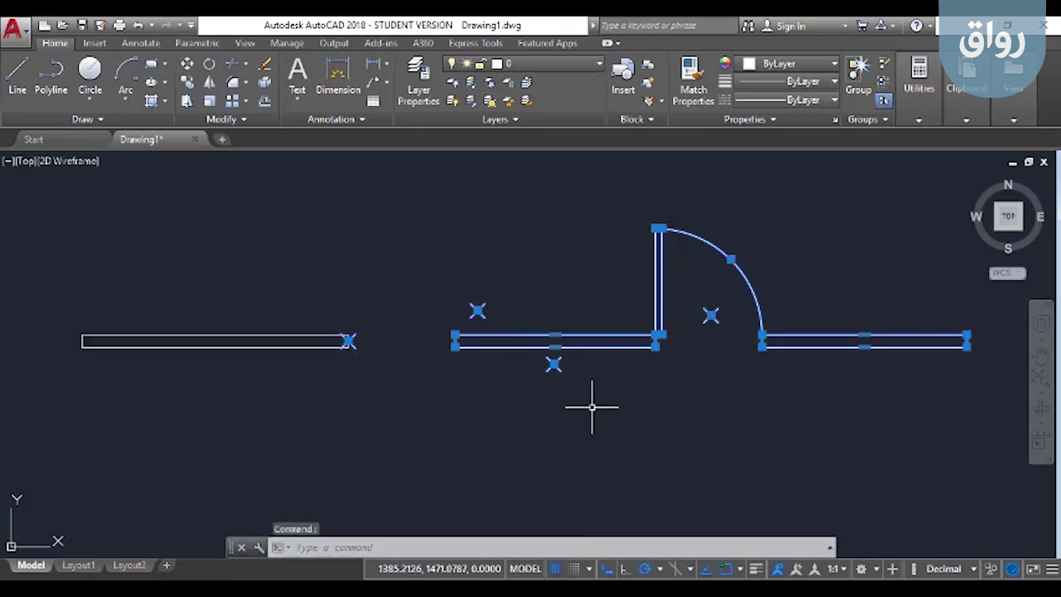
left_click(582, 333, "shift")
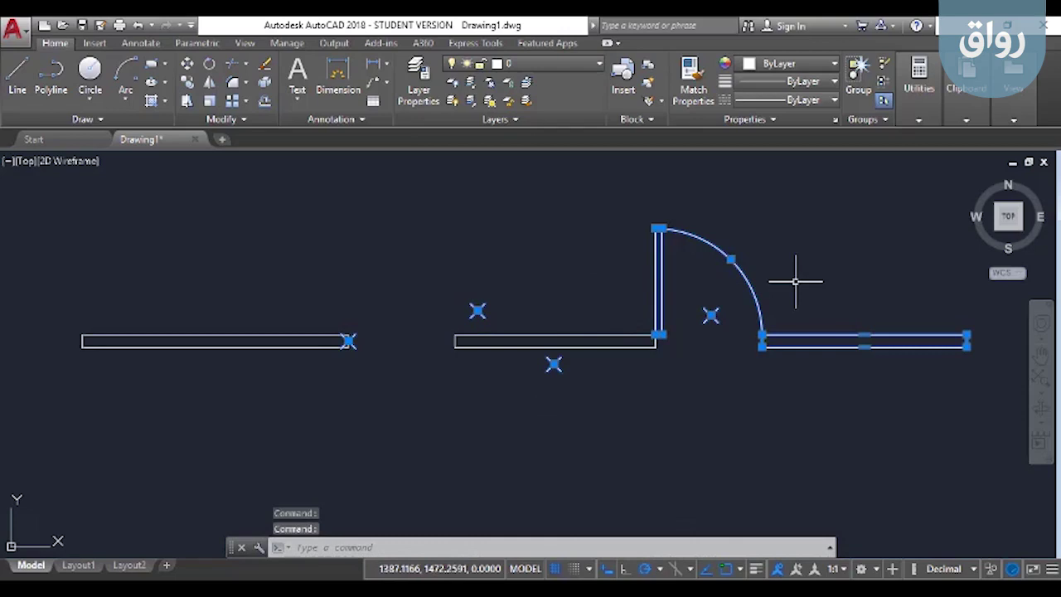
key("Escape")
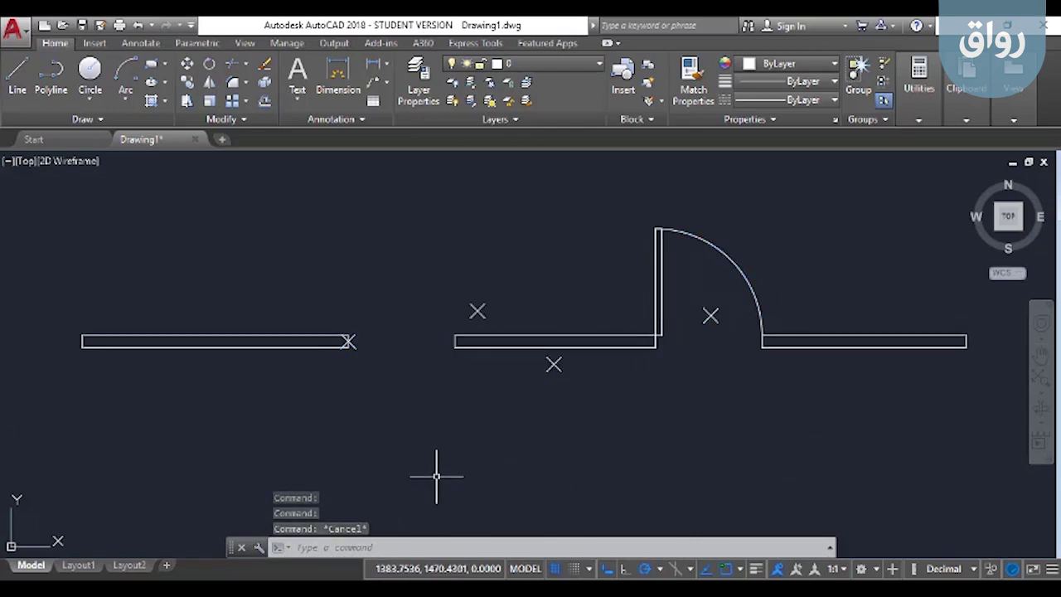
left_click(821, 245)
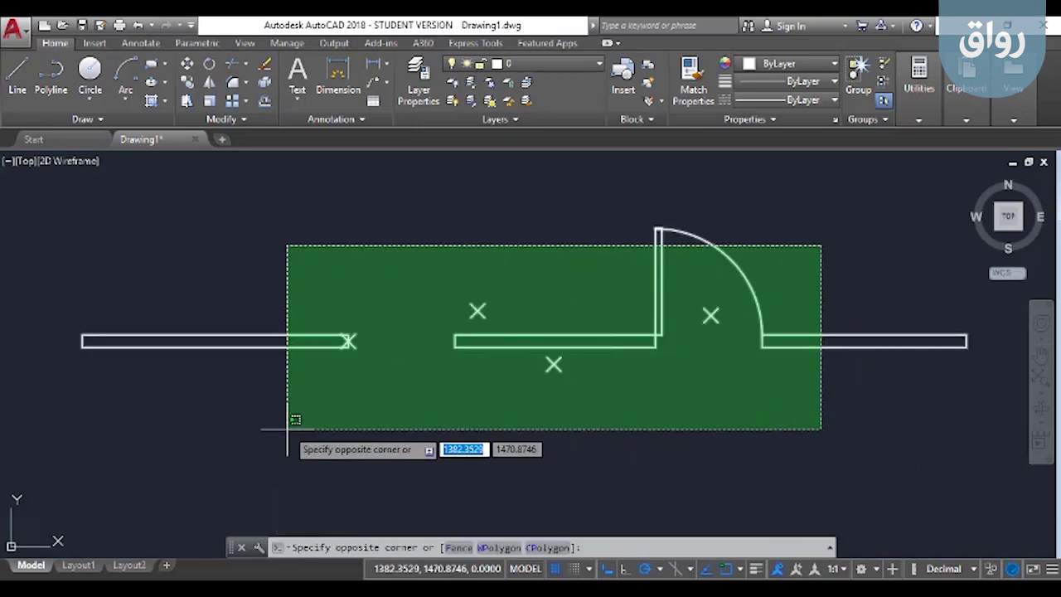
left_click(287, 430)
key("Escape")
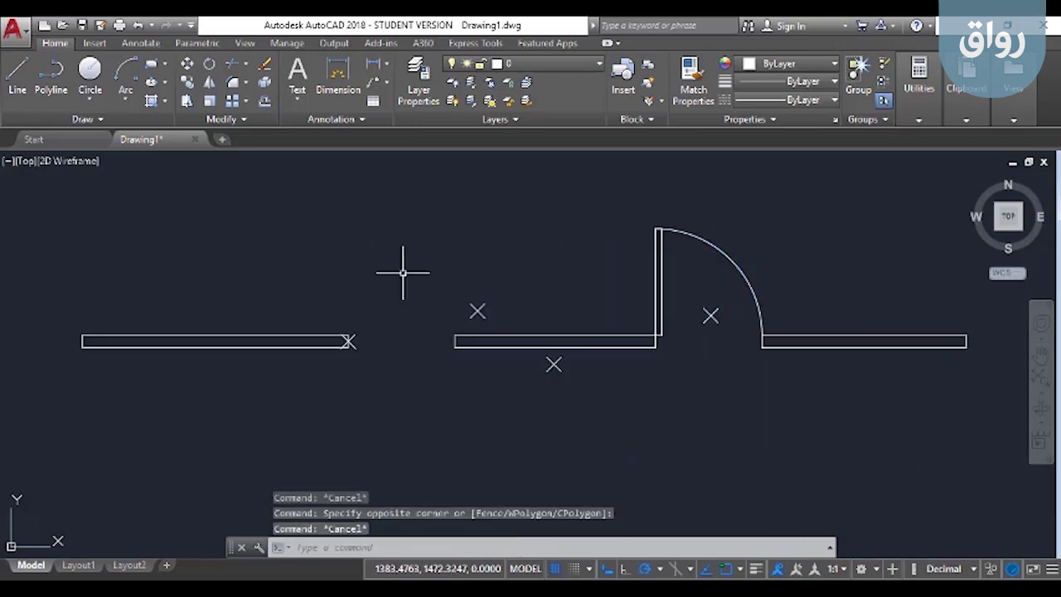
left_click(292, 240)
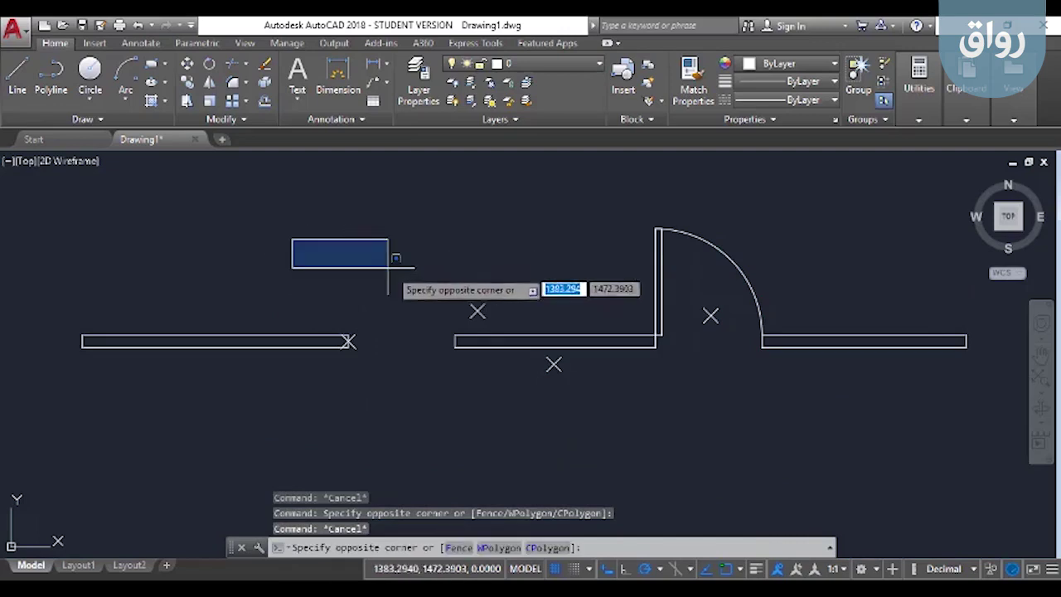
left_click(723, 408)
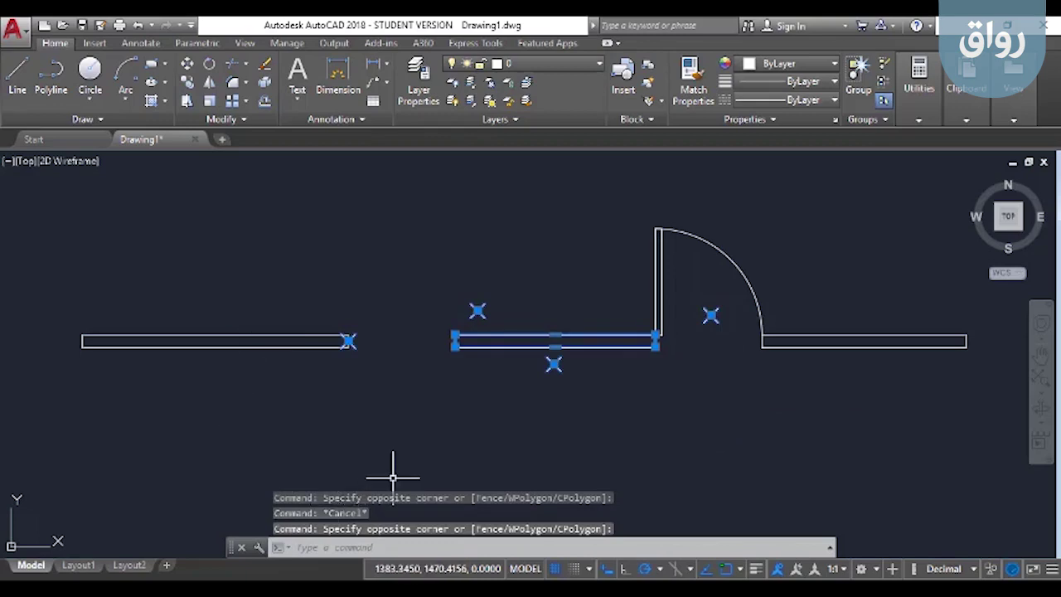
key("Escape")
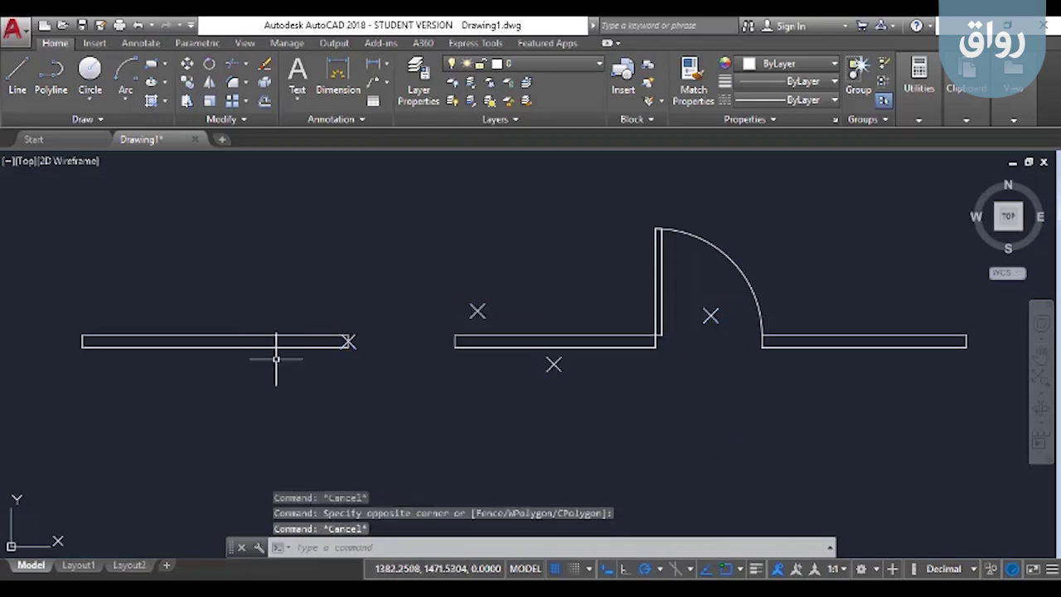
Window-select the X point markers in two groups and delete them
left_click(302, 279)
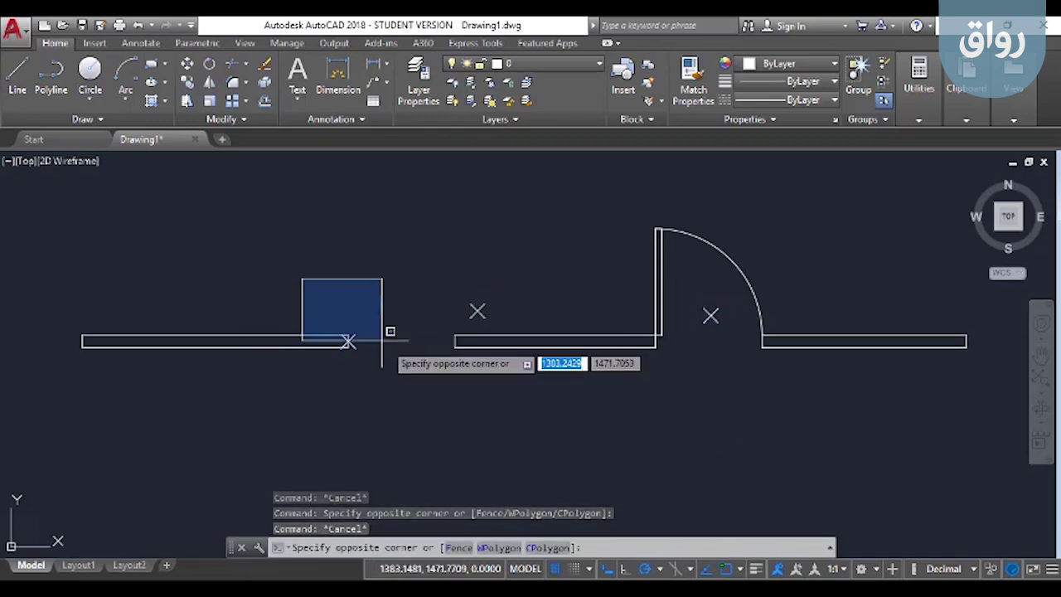
left_click(499, 427)
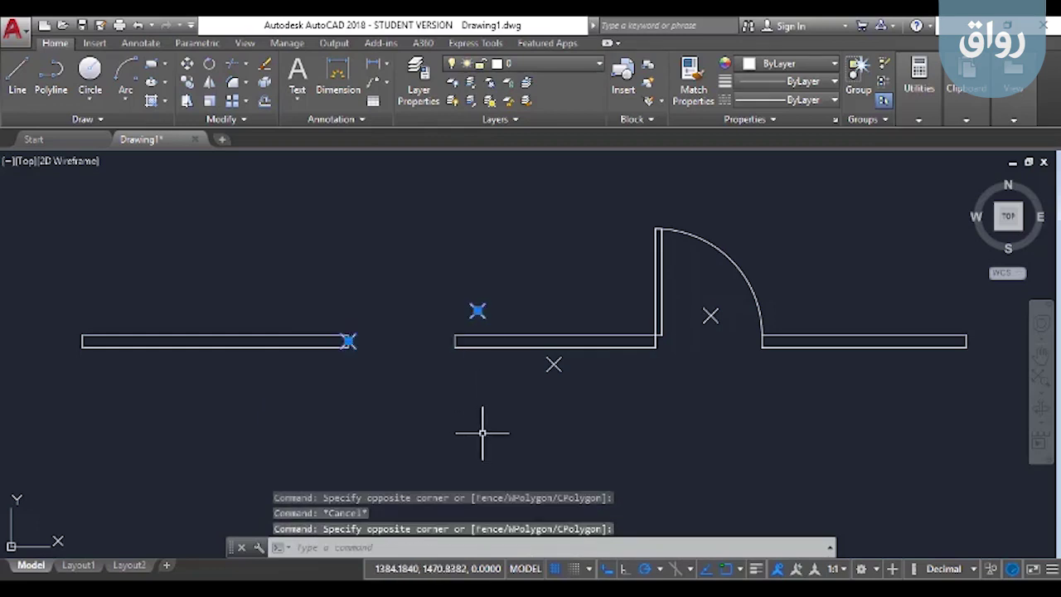
key("Delete")
left_click(531, 296)
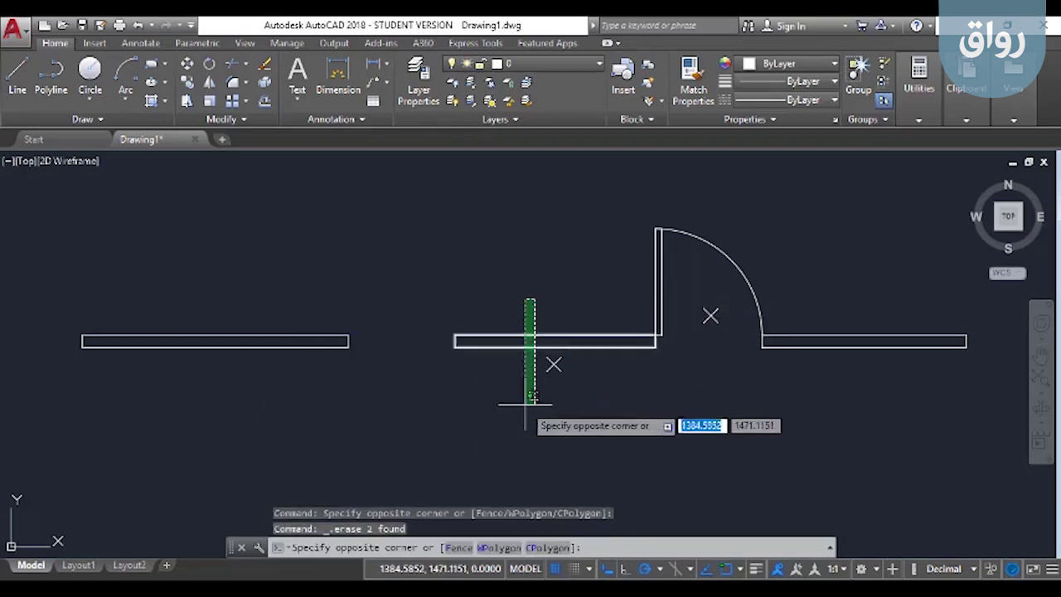
left_click(768, 416)
key("Delete")
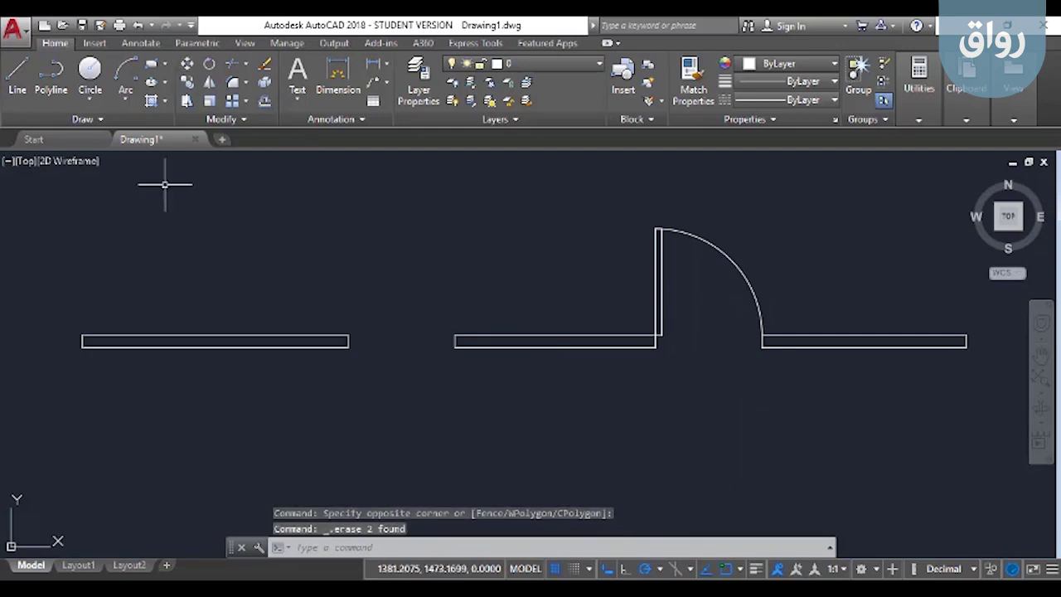
left_click(249, 238)
right_click(246, 237)
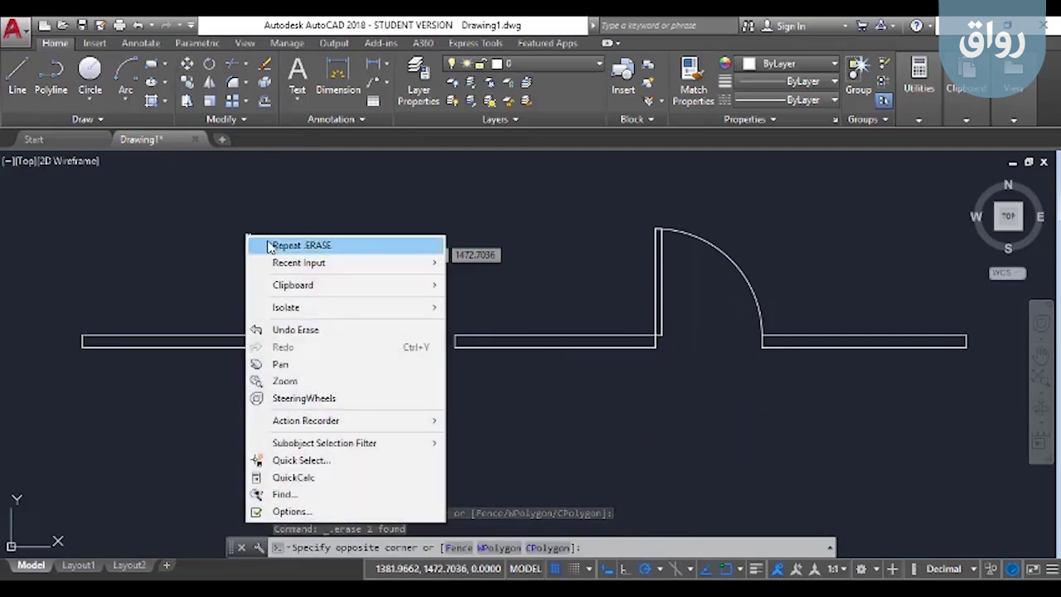
left_click(249, 235)
left_click(373, 221)
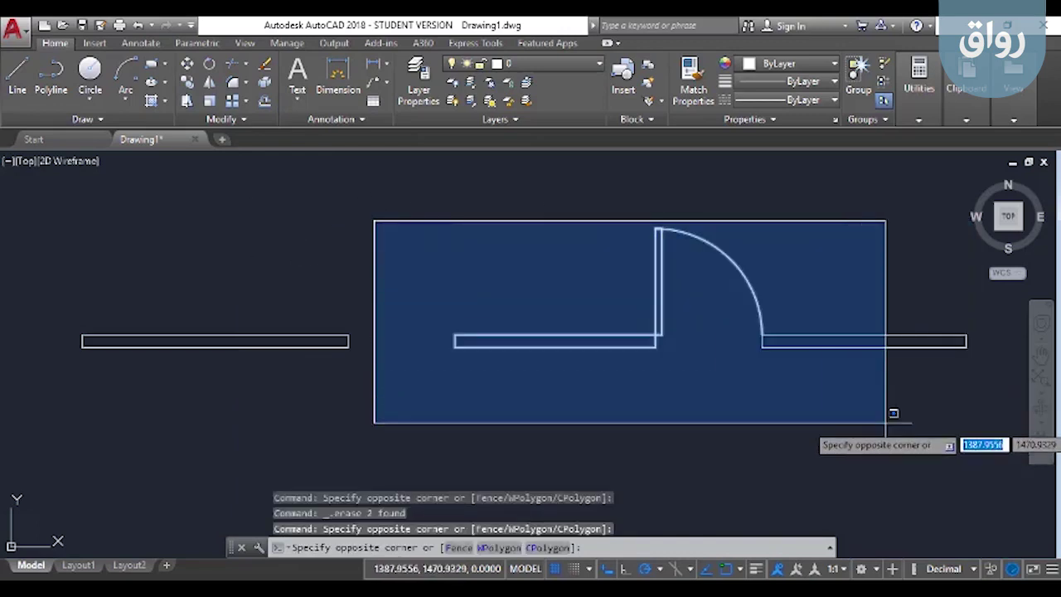
key("Escape")
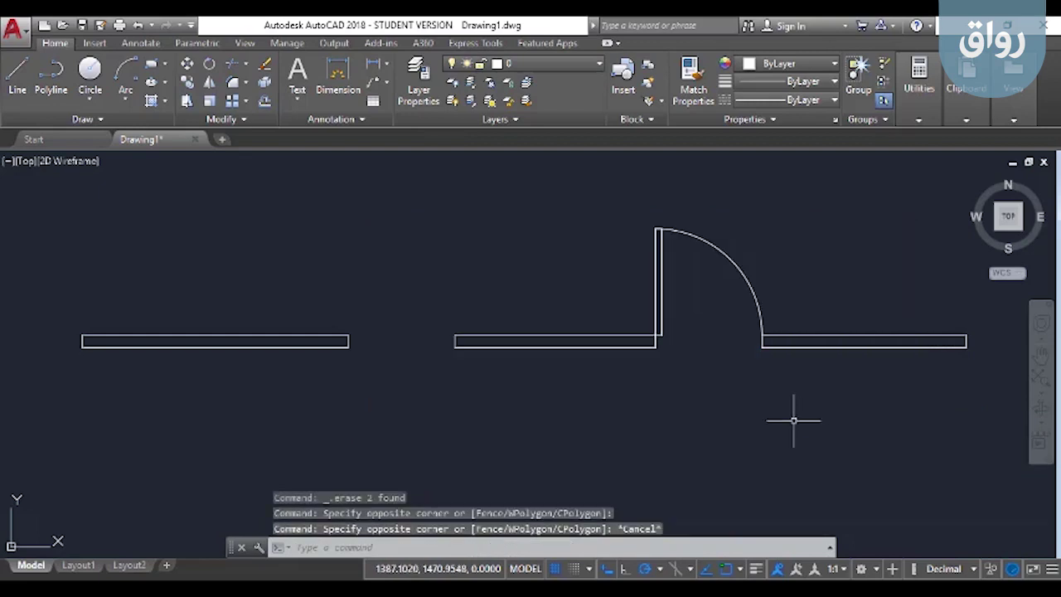
left_click(557, 227)
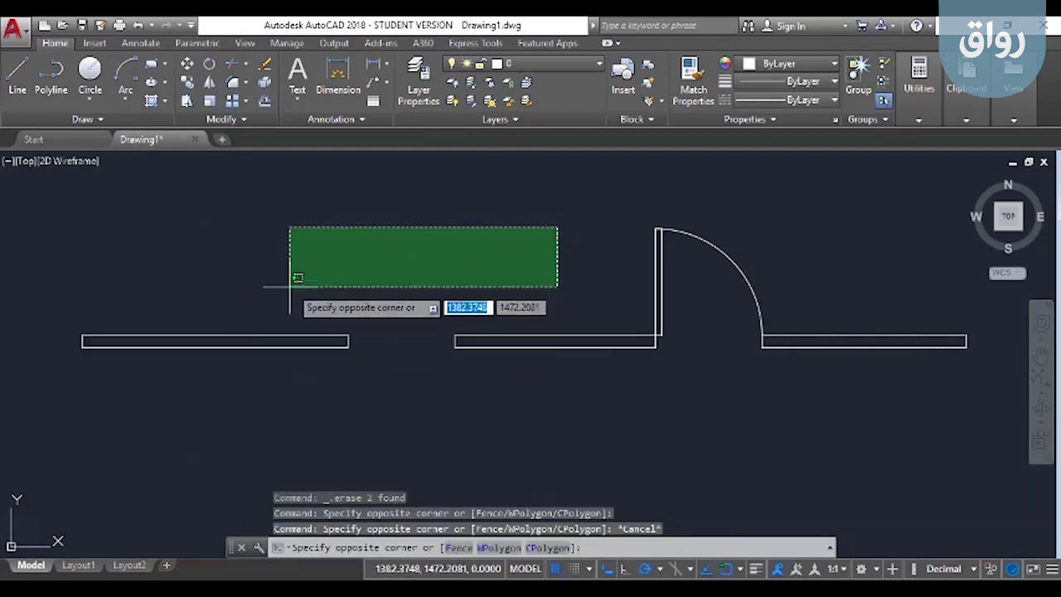
key("Escape")
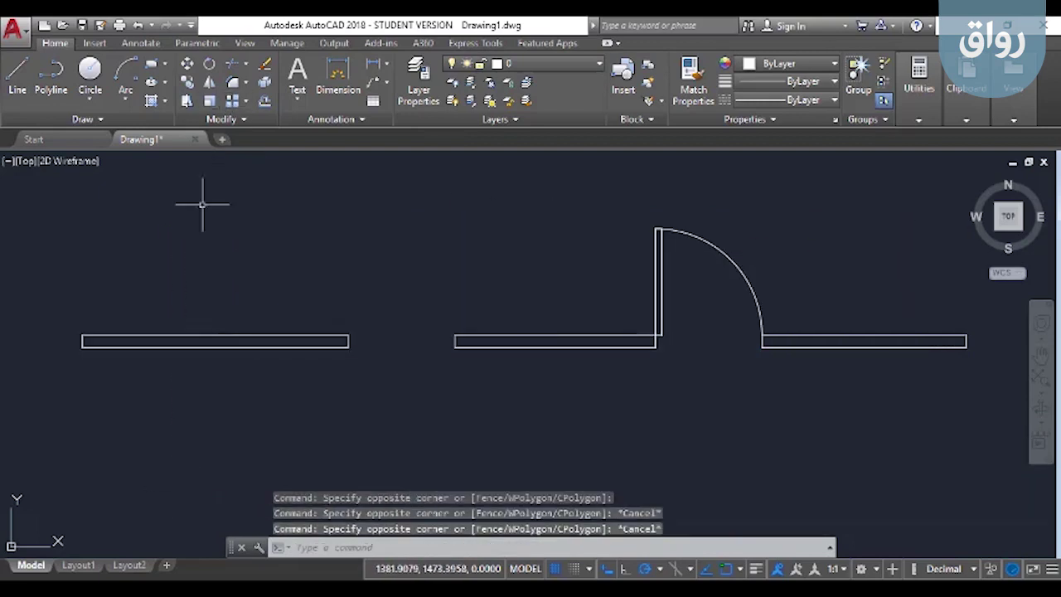
left_click(285, 334)
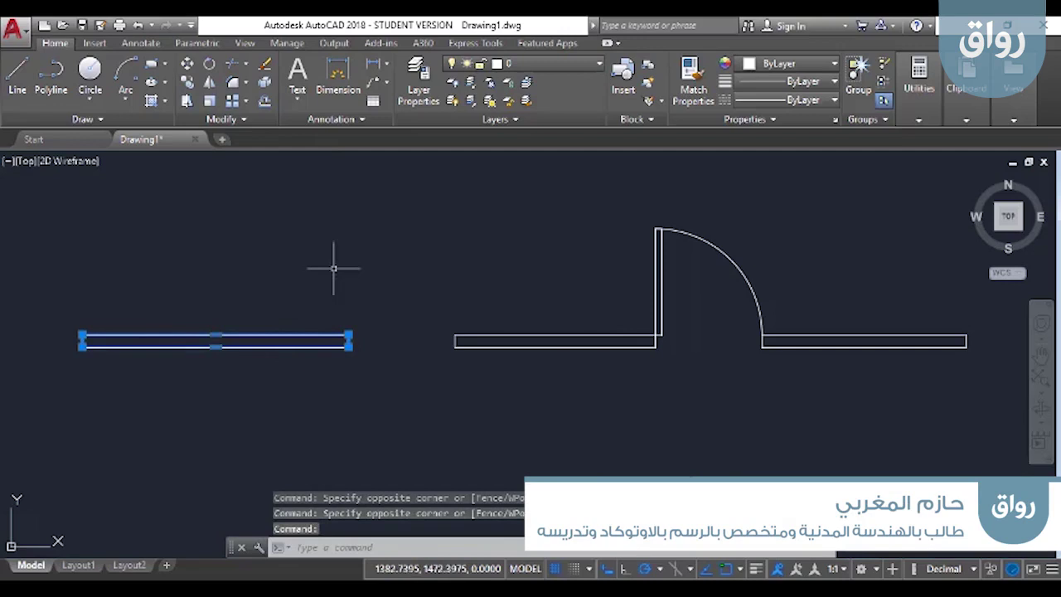
key("Escape")
left_click(659, 241)
key("Escape")
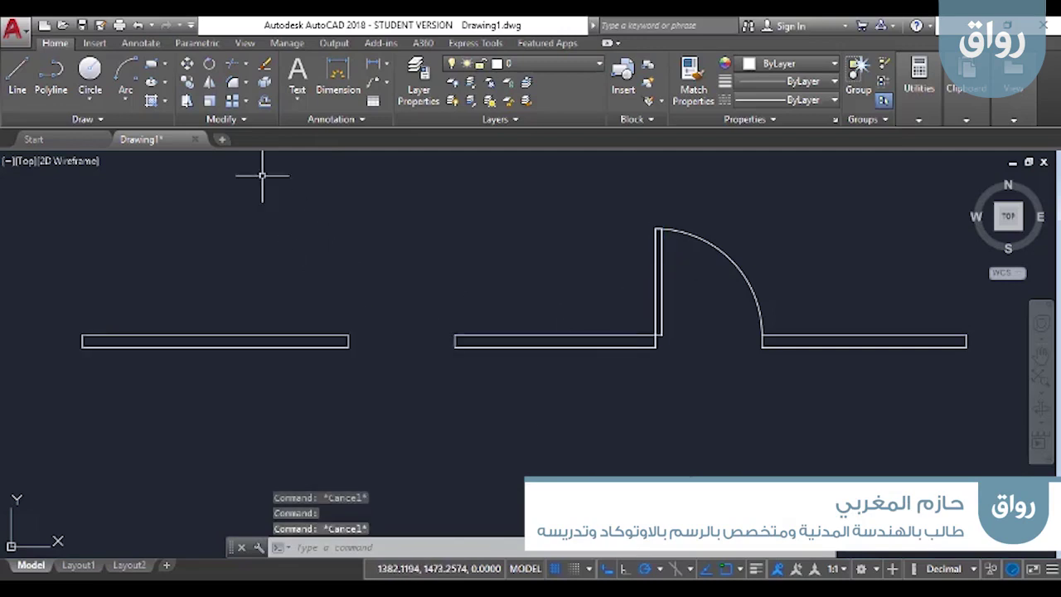
Start COPY and crossing-select the right door's jamb and swing arc
left_click(186, 91)
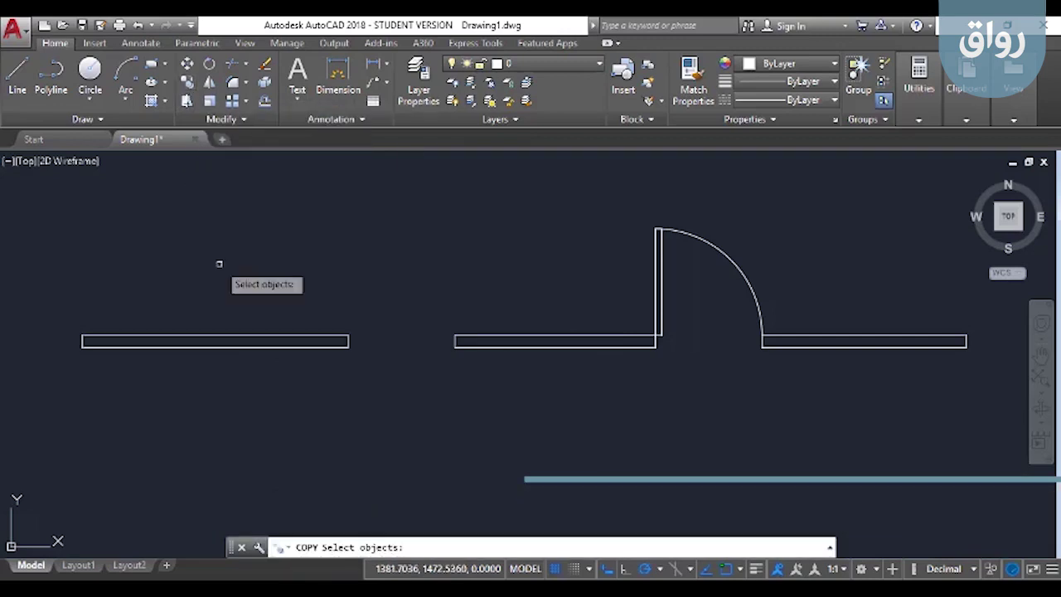
key("Escape")
type("CO")
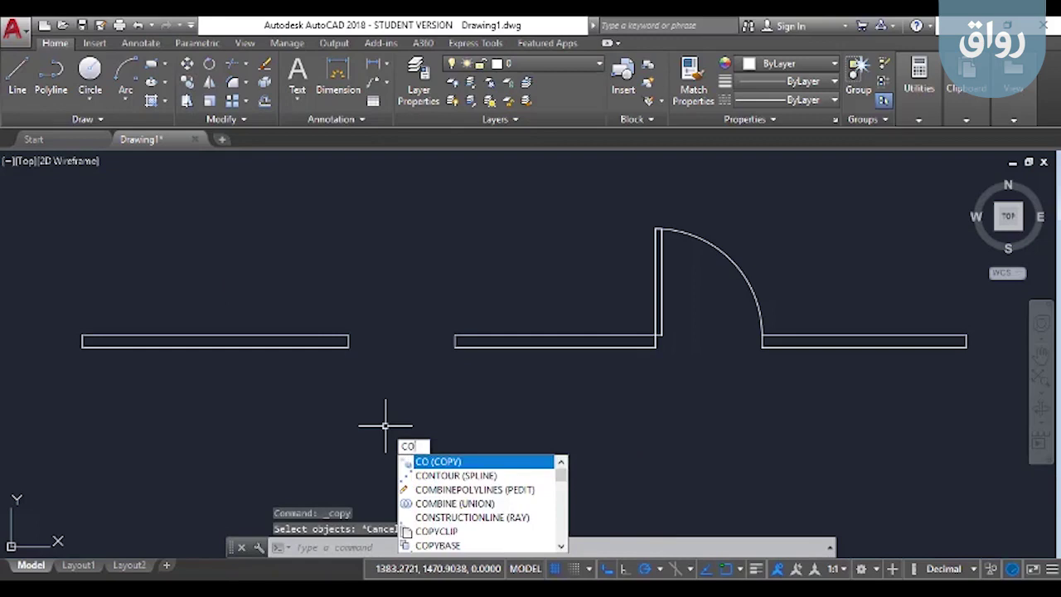
key("Return")
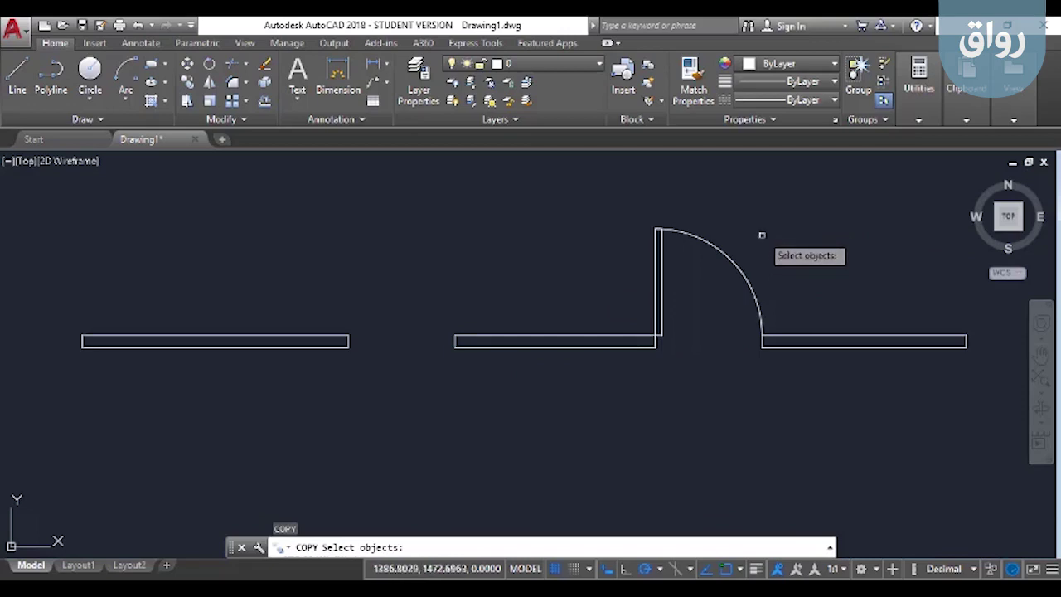
left_click(766, 230)
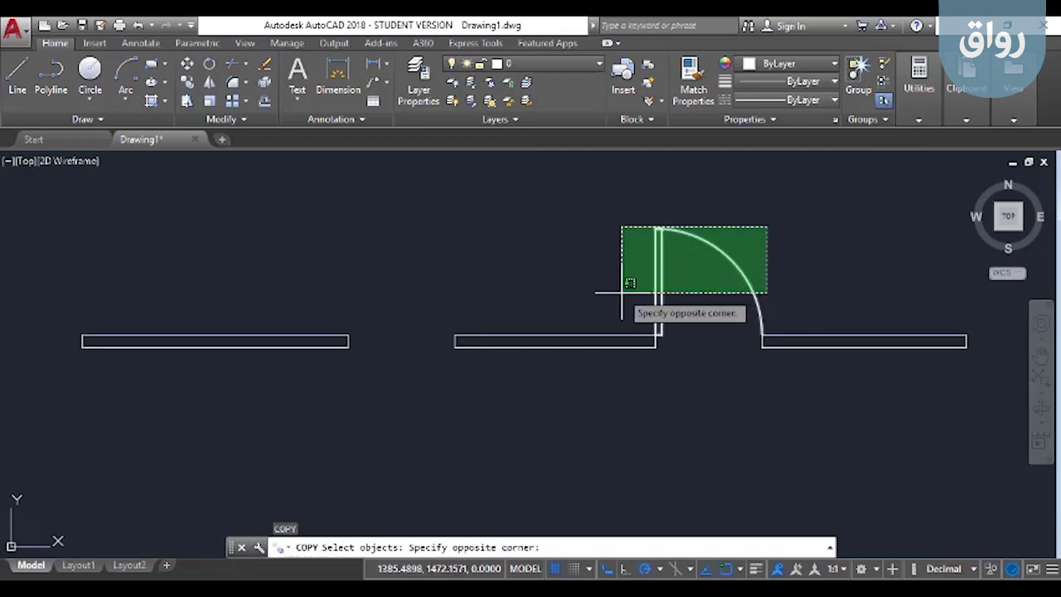
left_click(597, 335)
key("Return")
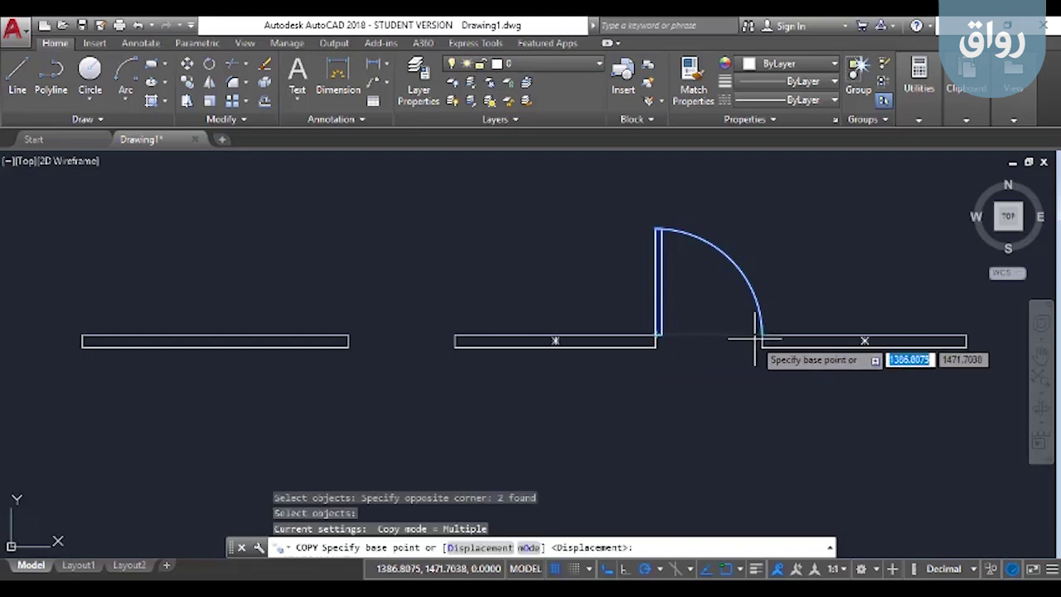
Place the copy from the arc's endpoint into the left wall opening
scroll(704, 375, "up", 2)
scroll(775, 336, "up", 2)
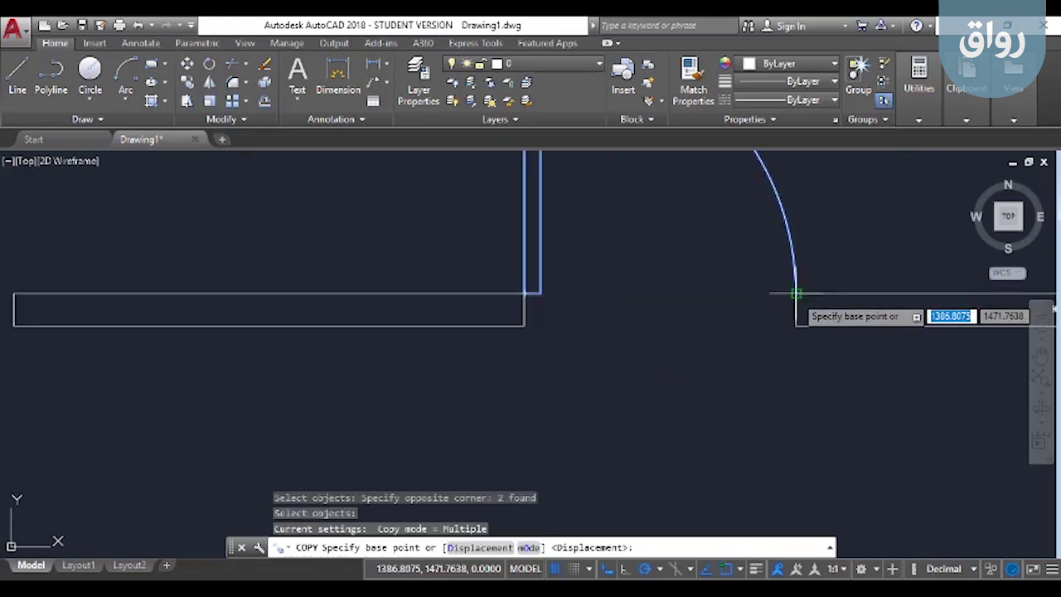
left_click(797, 292)
scroll(514, 361, "down", 5)
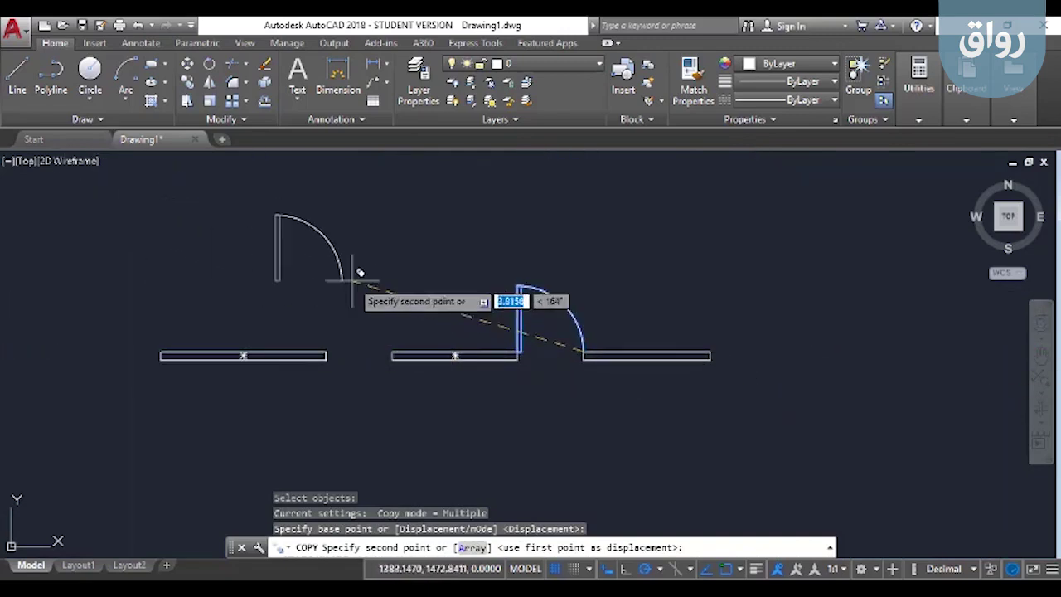
scroll(379, 332, "up", 3)
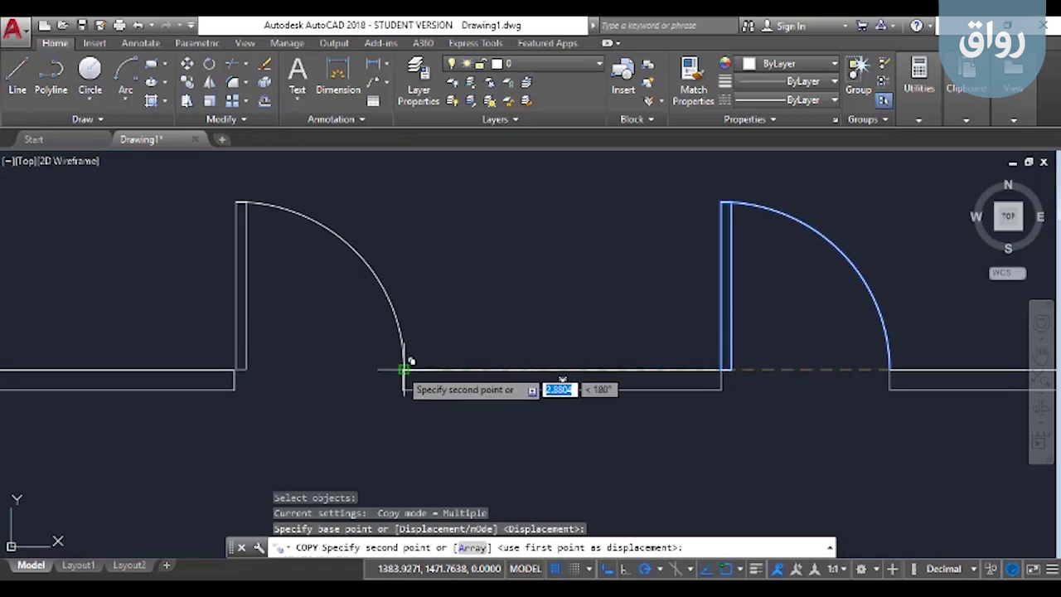
left_click(405, 369)
key("Escape")
Zoom and select the new left door to check it, then clear the selection
scroll(462, 273, "down", 1)
scroll(462, 267, "down", 3)
scroll(438, 267, "up", 2)
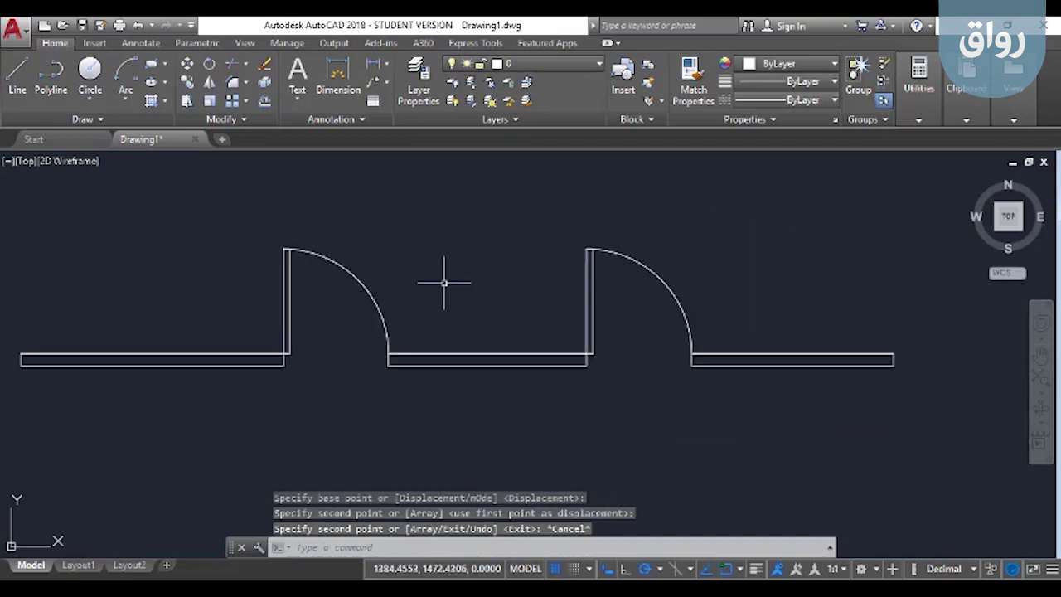
left_click(498, 230)
left_click(190, 301)
key("Escape")
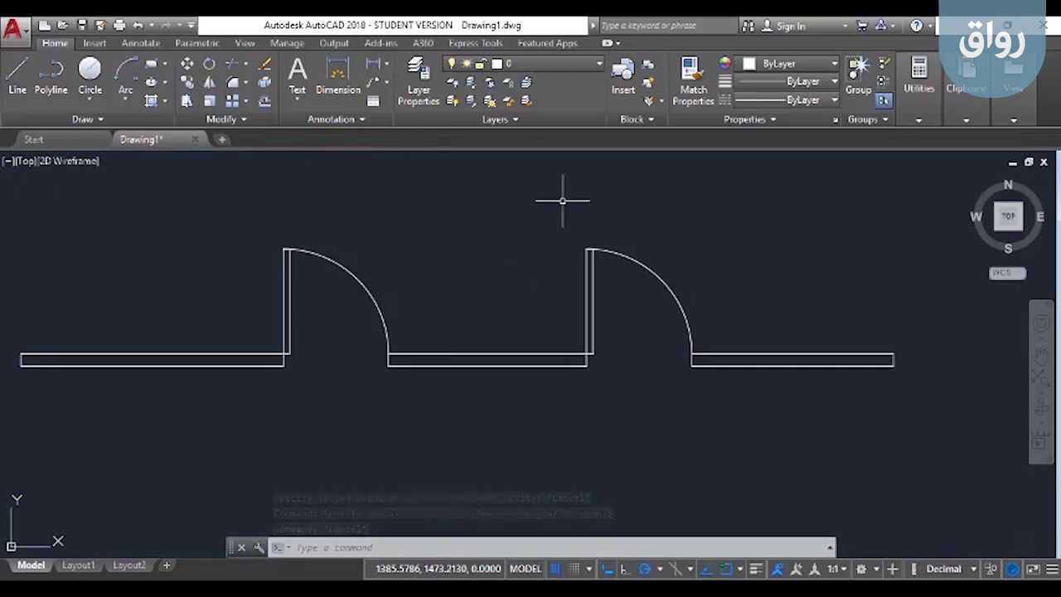
Select the right door's jamb and arc and start copying it with CO
left_click(661, 236)
left_click(501, 332)
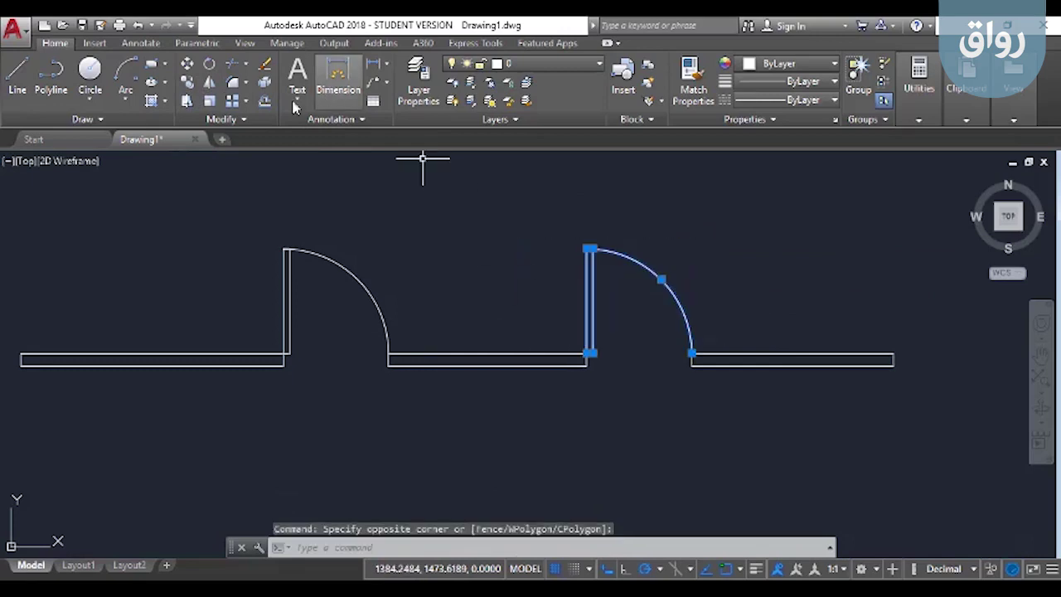
type("co")
key("Return")
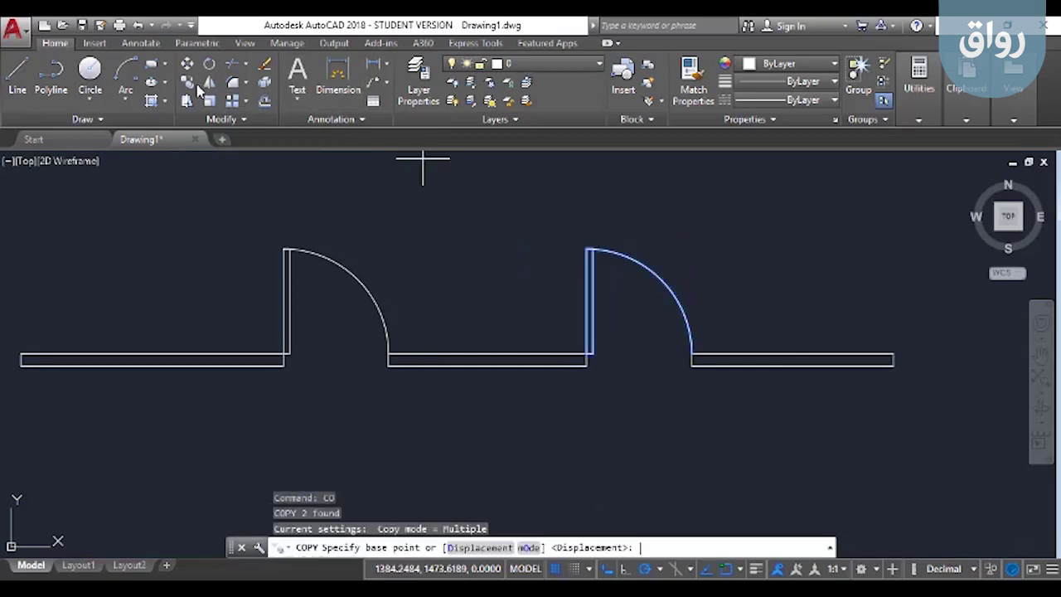
scroll(580, 285, "up", 5)
scroll(635, 351, "down", 3)
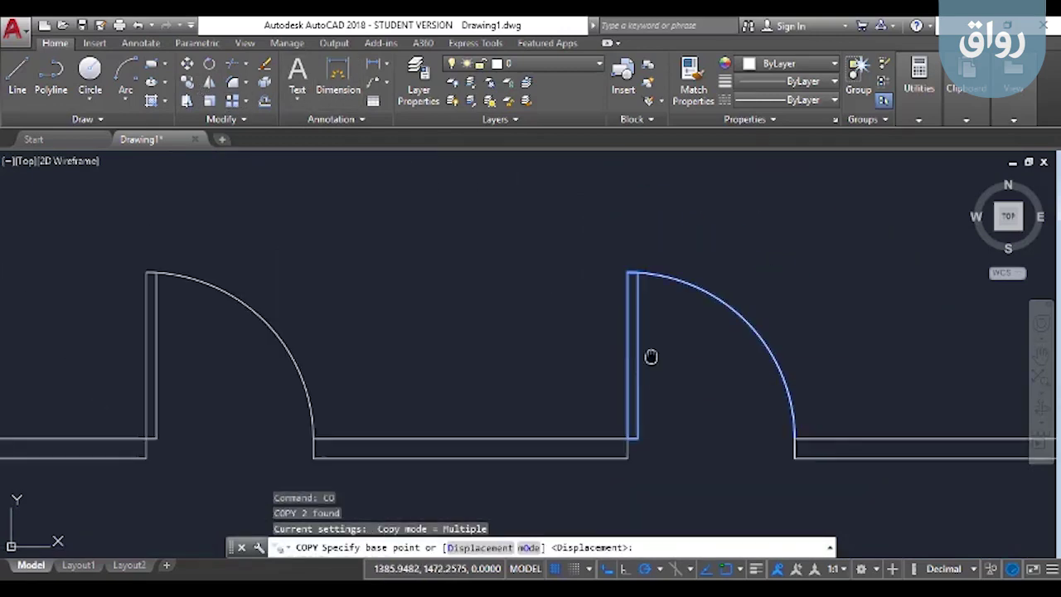
middle_click_drag(649, 356, 605, 312)
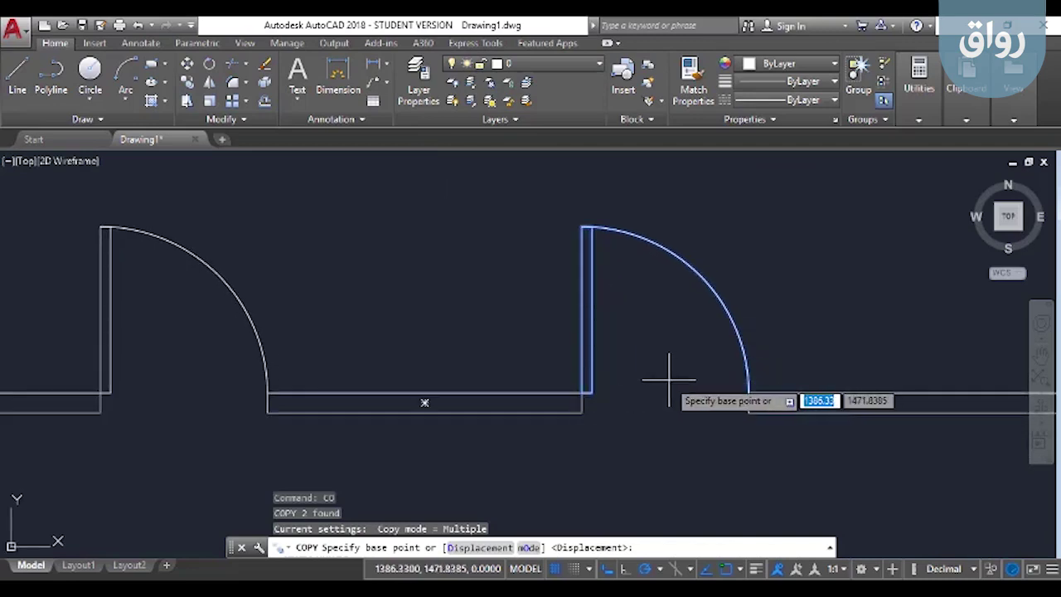
mouse_move(673, 398)
middle_mouse_down()
mouse_move(649, 376)
mouse_move(474, 378)
middle_mouse_up()
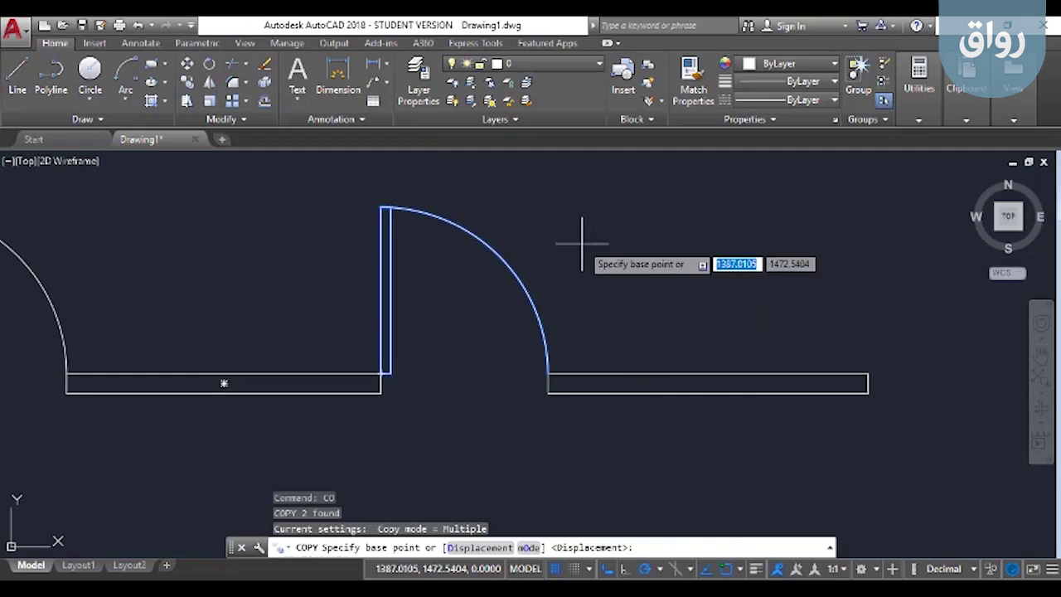
Set the copy base point midway between the arc's end and the jamb corner
right_click(585, 248, "shift")
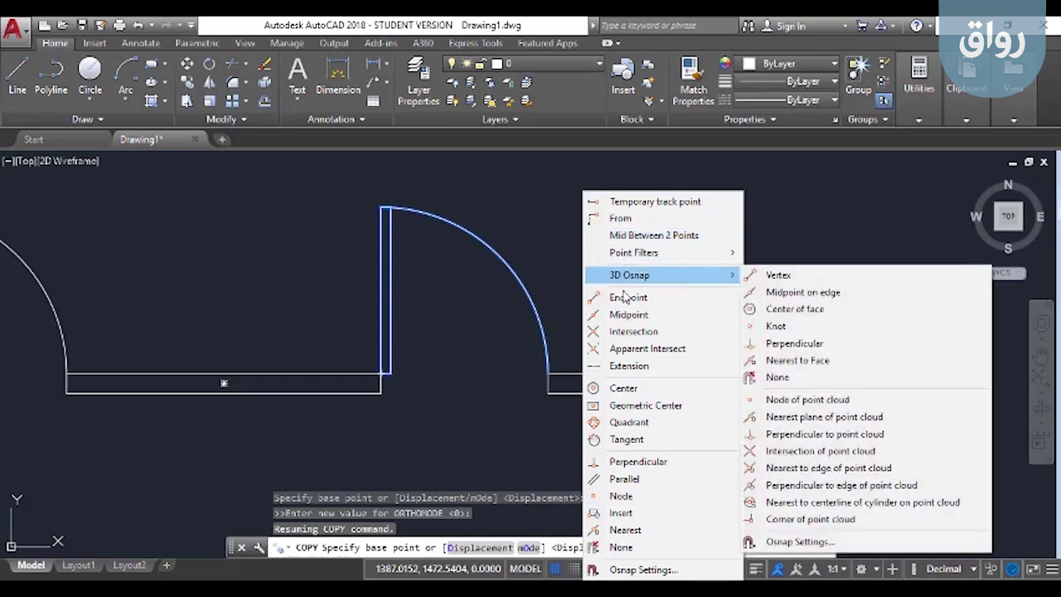
left_click(654, 236)
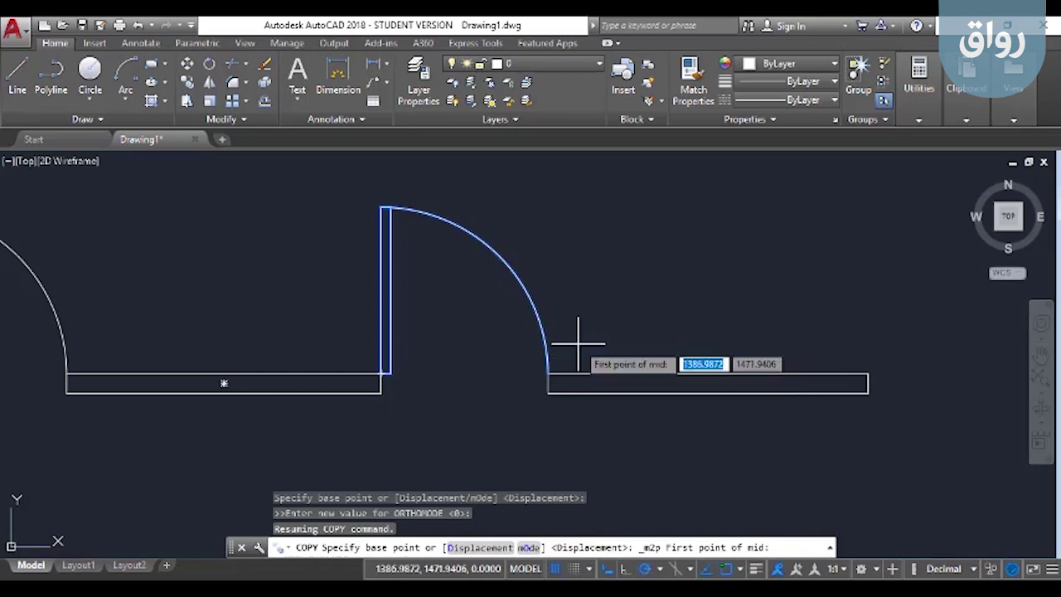
scroll(551, 335, "up", 2)
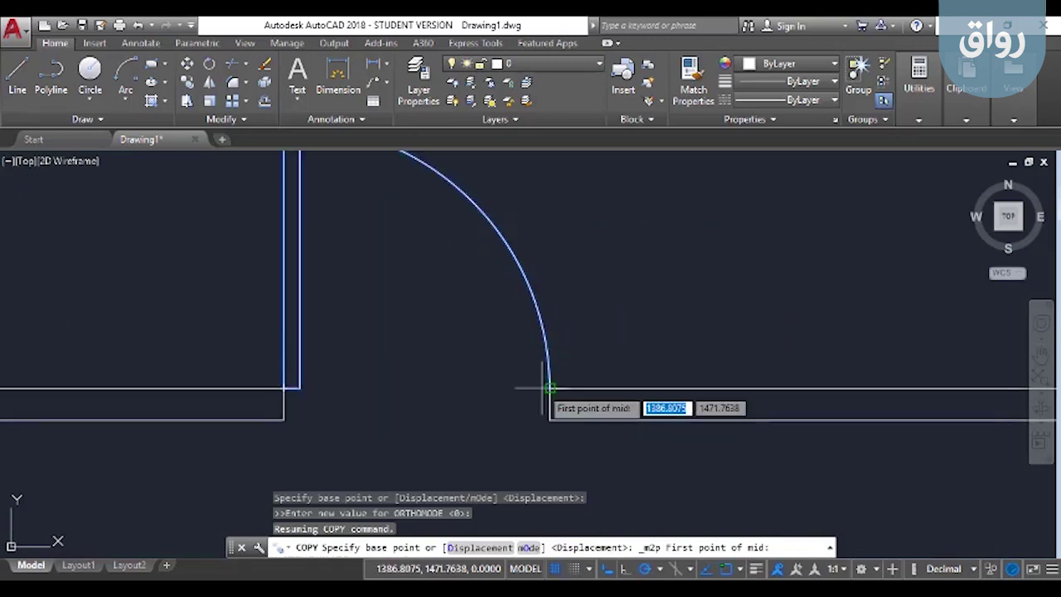
left_click(549, 386)
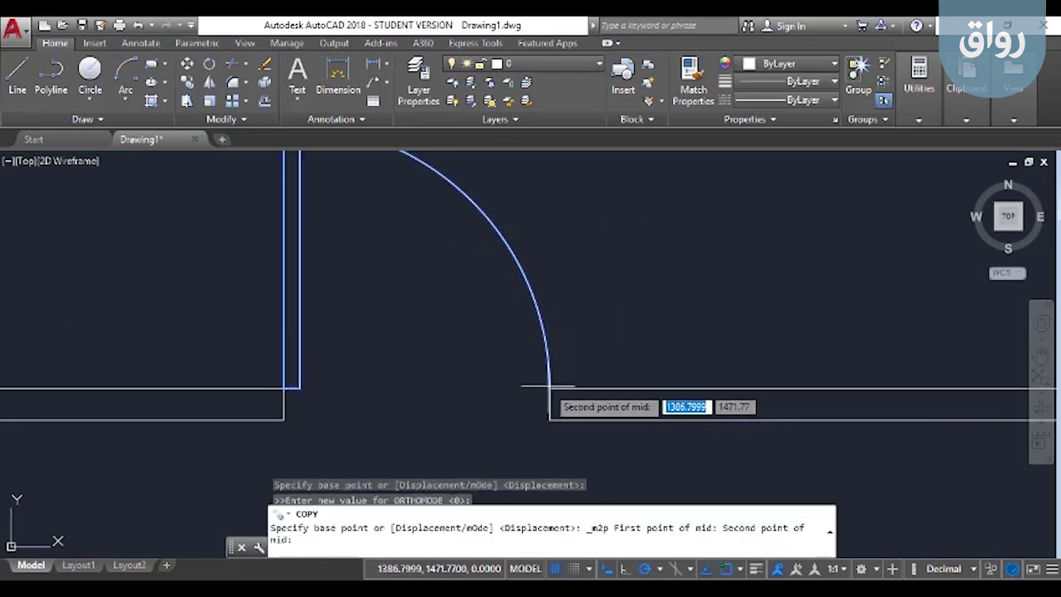
left_click(284, 387)
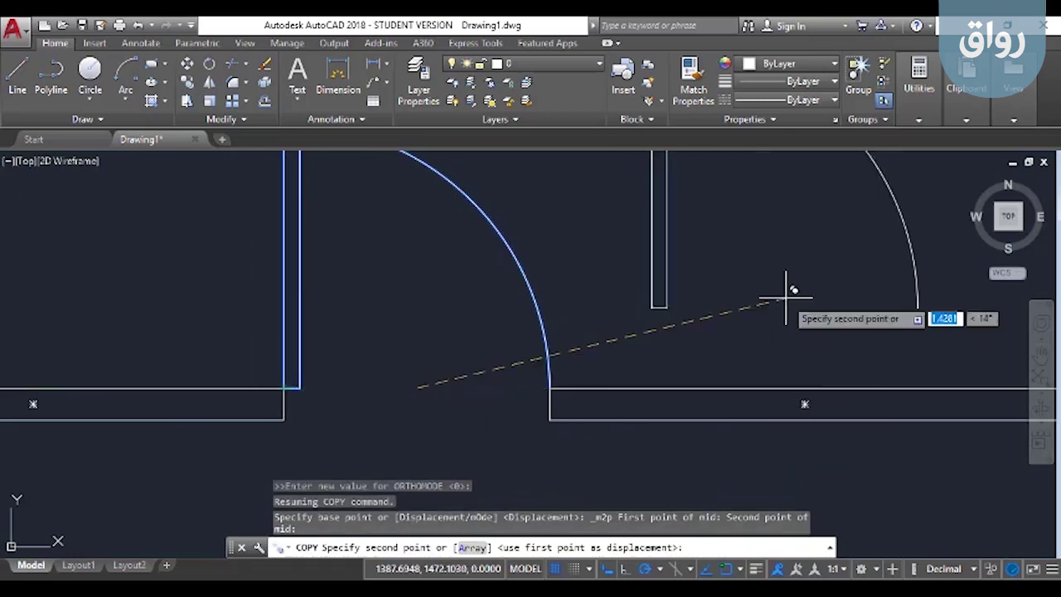
Place three copies of the door above the wall run
scroll(418, 382, "down", 2)
middle_click_drag(239, 307, 749, 277)
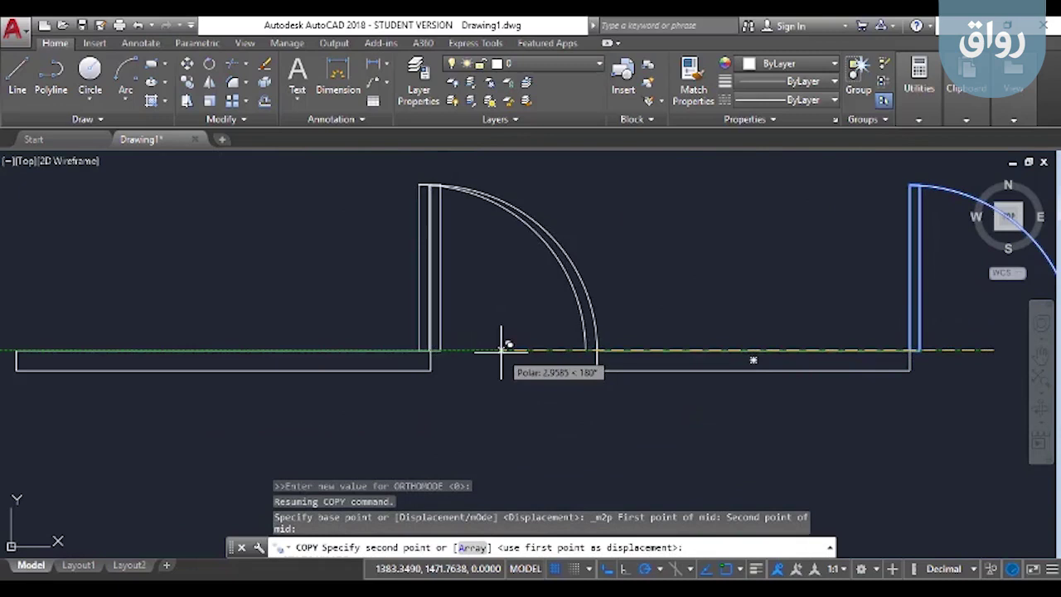
middle_click_drag(712, 300, 887, 399)
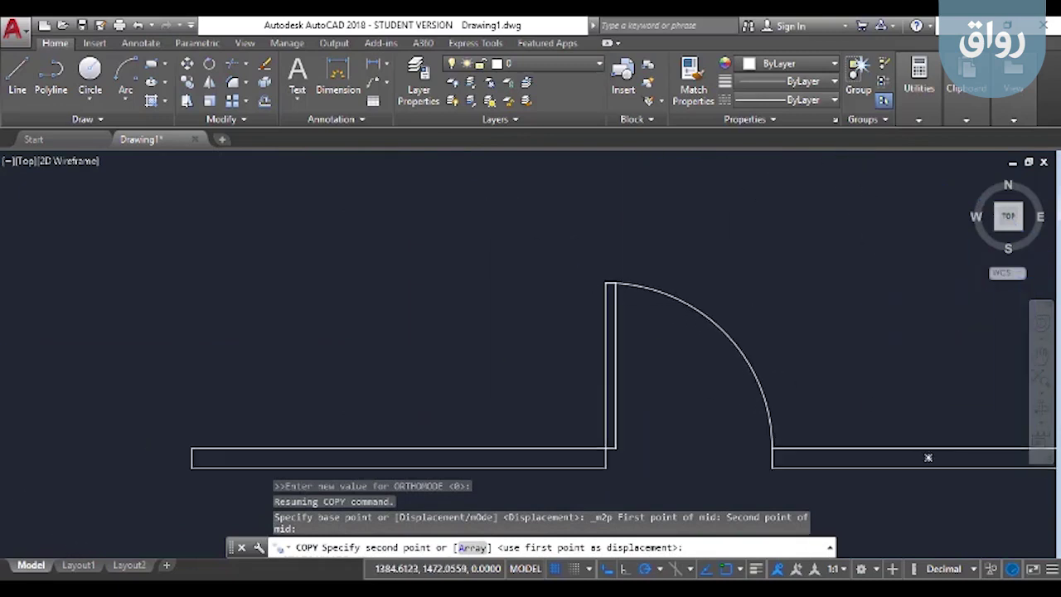
left_click(254, 338)
left_click(516, 305)
left_click(802, 272)
key("Escape")
scroll(781, 318, "down", 2)
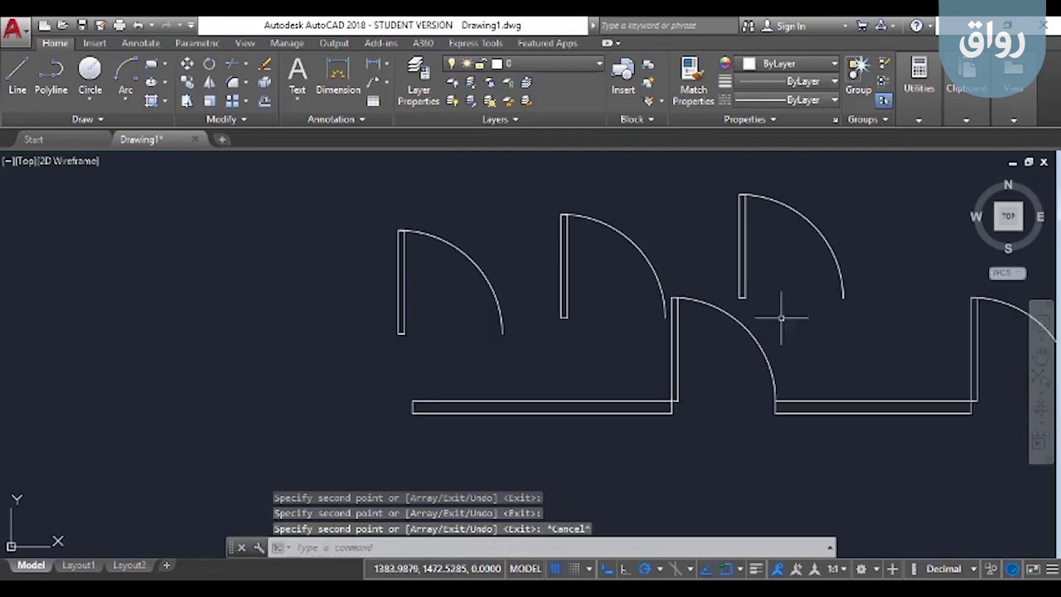
Window-select and erase the three spare door copies above the wall, then recentre the wall plan
left_click(292, 204)
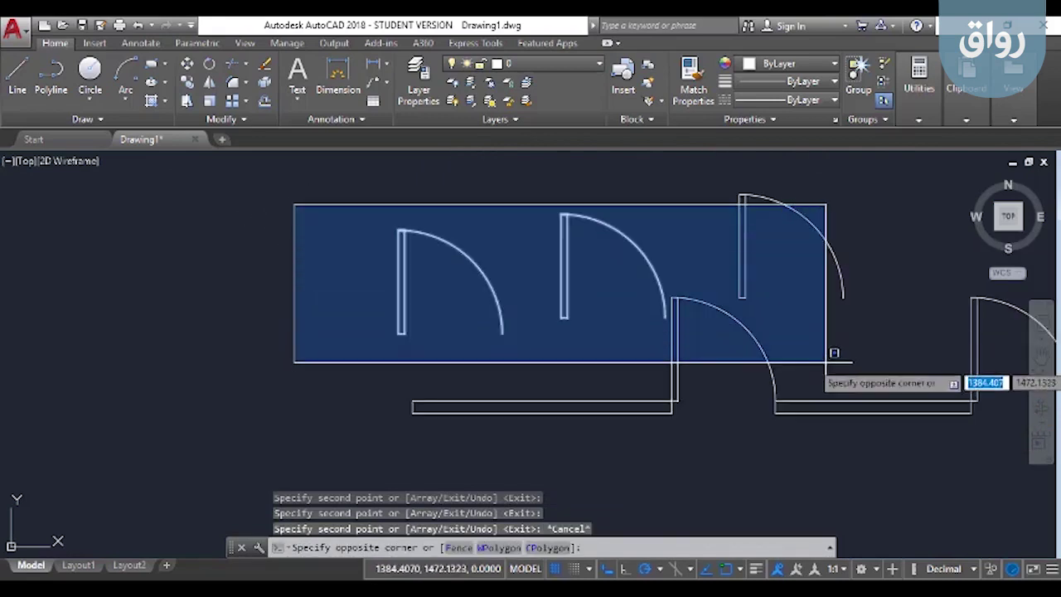
key("Escape")
left_click(343, 168)
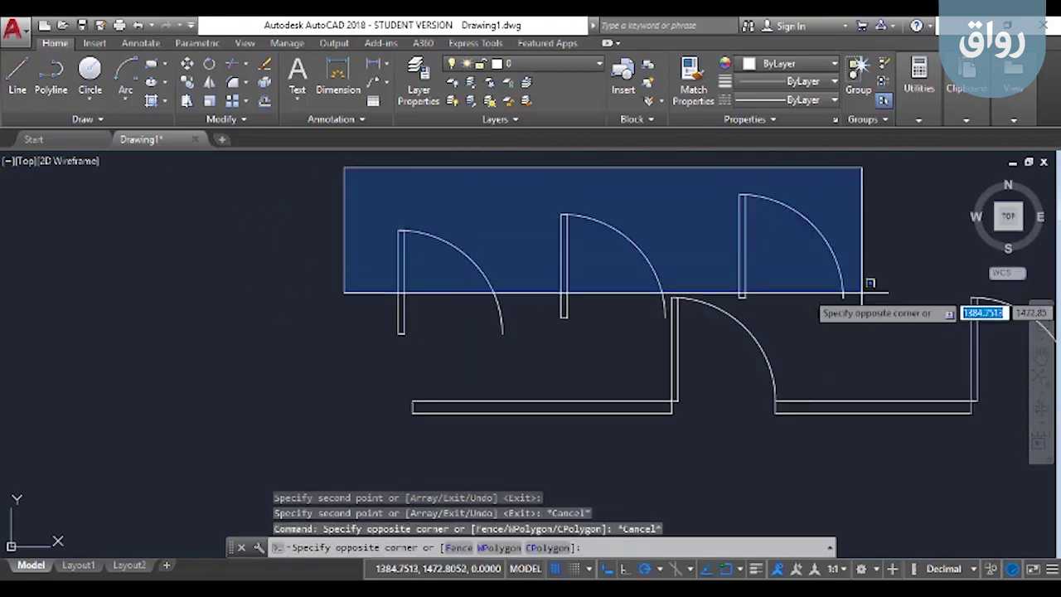
left_click(878, 336)
key("Delete")
middle_click_drag(853, 335, 372, 297)
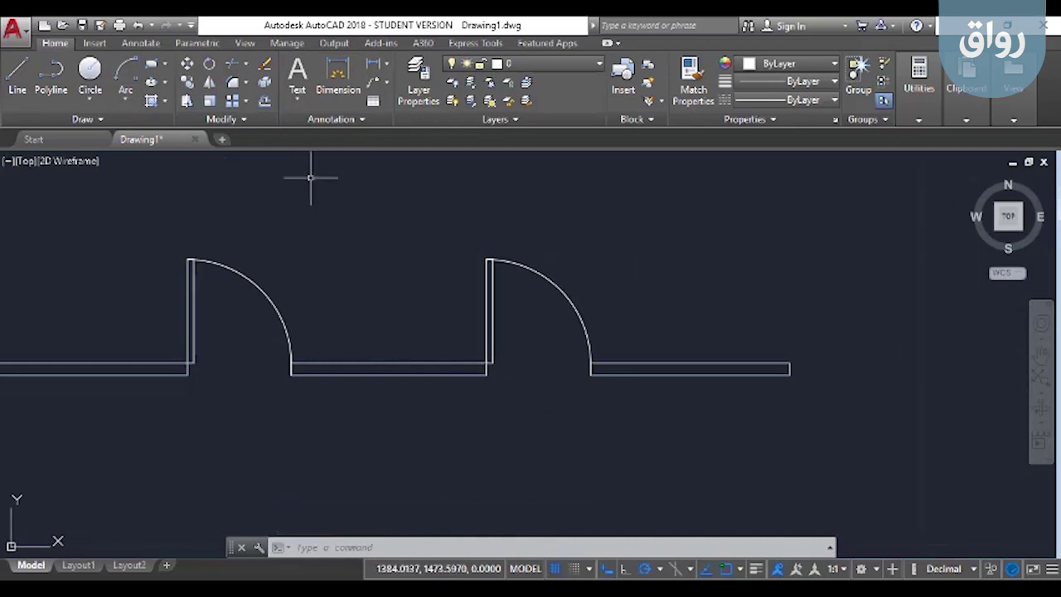
type("co")
key("Return")
Copy the right door's arc and jamb to three trial positions around the wall
left_click(605, 229)
left_click(421, 365)
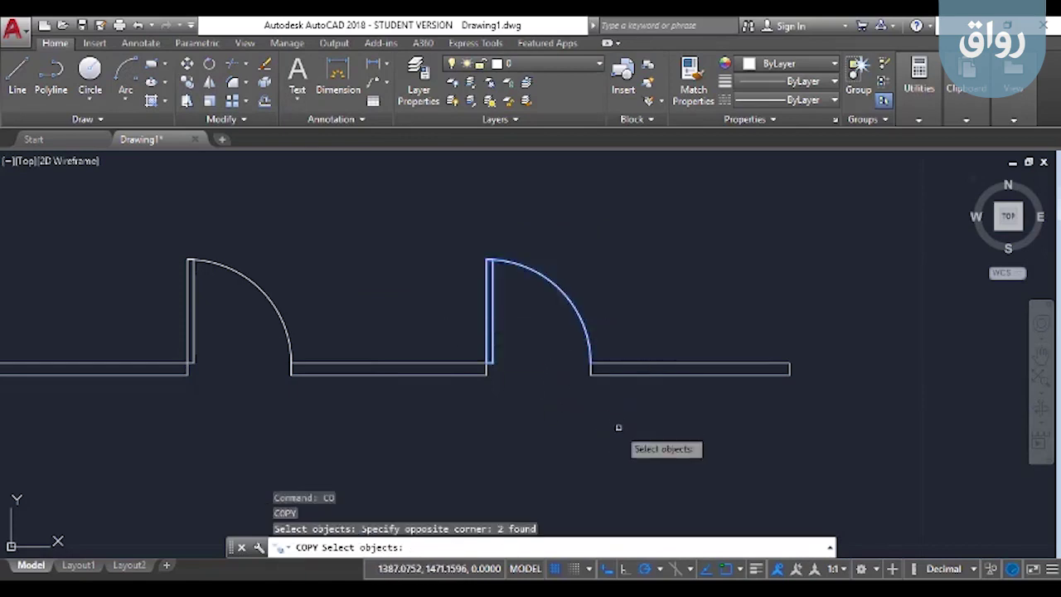
key("Return")
left_click(704, 445)
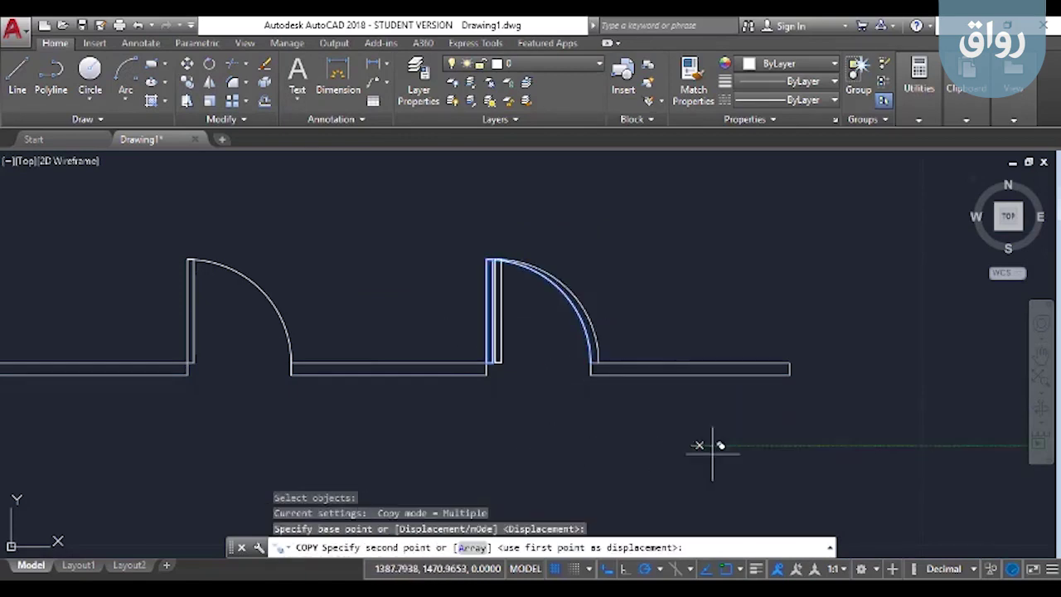
left_click(926, 364)
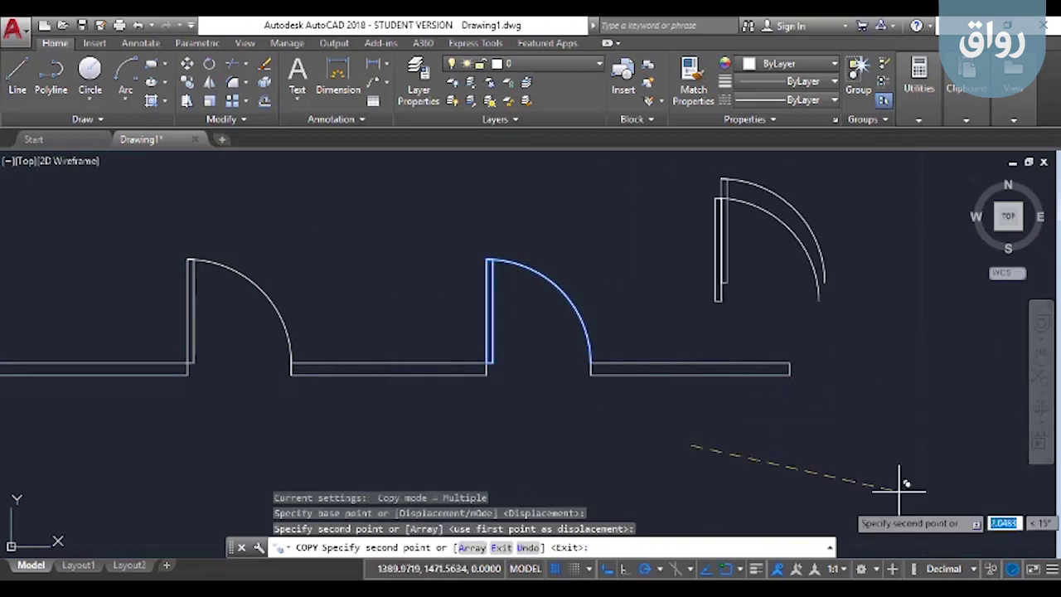
left_click(1039, 498)
left_click(535, 398)
key("Escape")
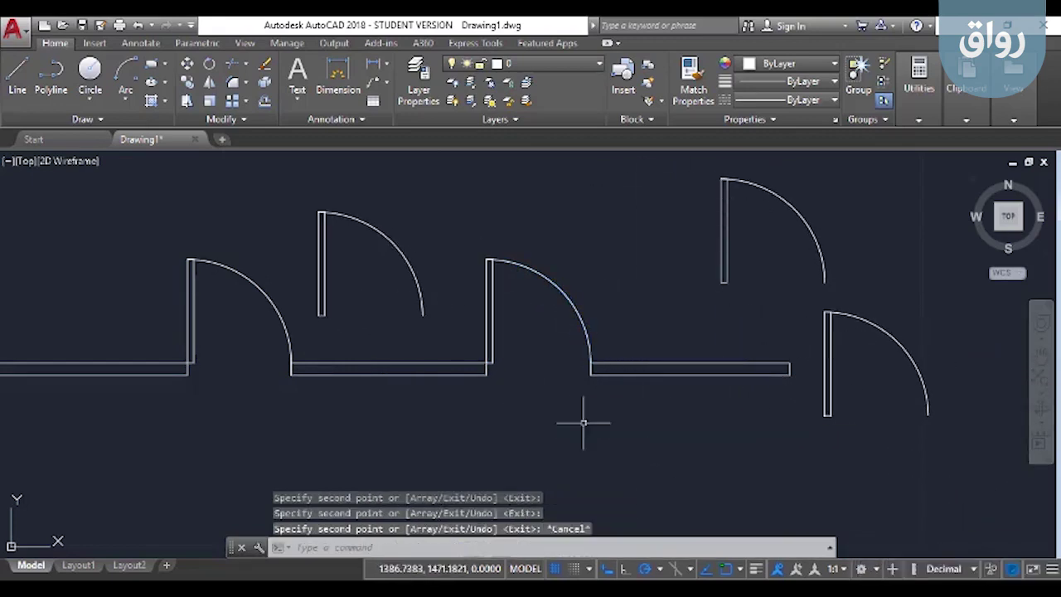
Erase the trial door copies and their leftover arc, vertical line and jamb rectangle
left_click(853, 190)
left_click(794, 378)
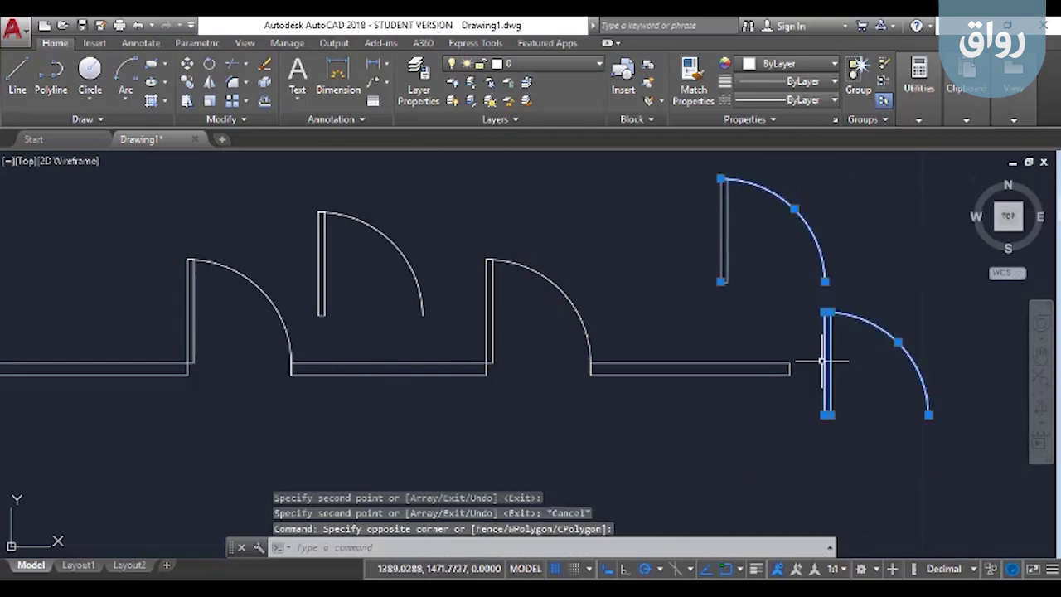
key("Delete")
left_click(418, 220)
left_click(343, 296)
key("Delete")
left_click(825, 208)
left_click(668, 236)
key("Delete")
left_click(355, 245)
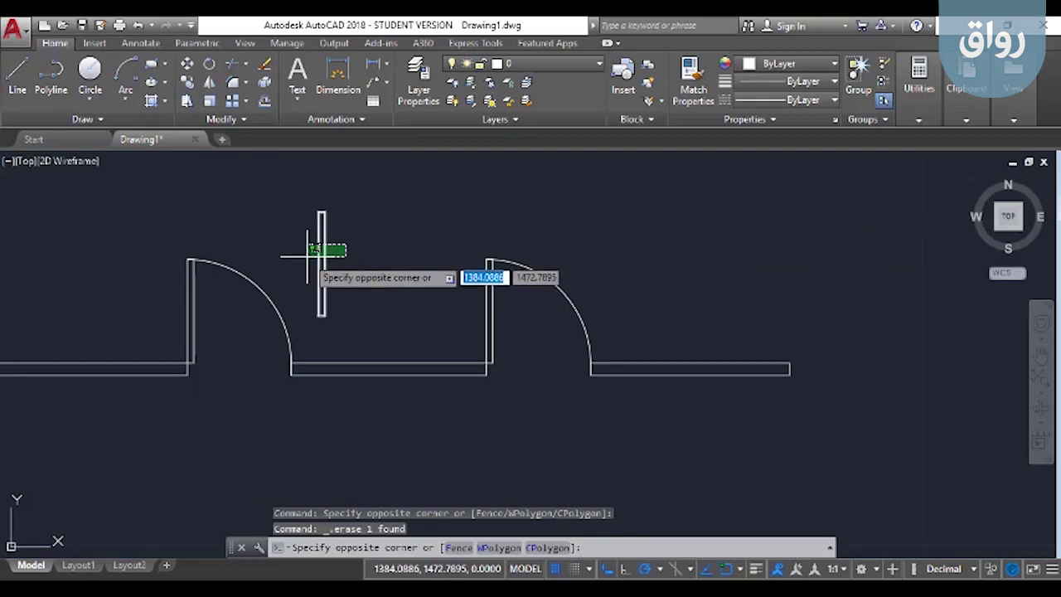
left_click(298, 262)
key("Delete")
Pan the wall plan back into view and start the Mirror command
scroll(407, 304, "down", 2)
middle_click_drag(379, 229, 443, 264)
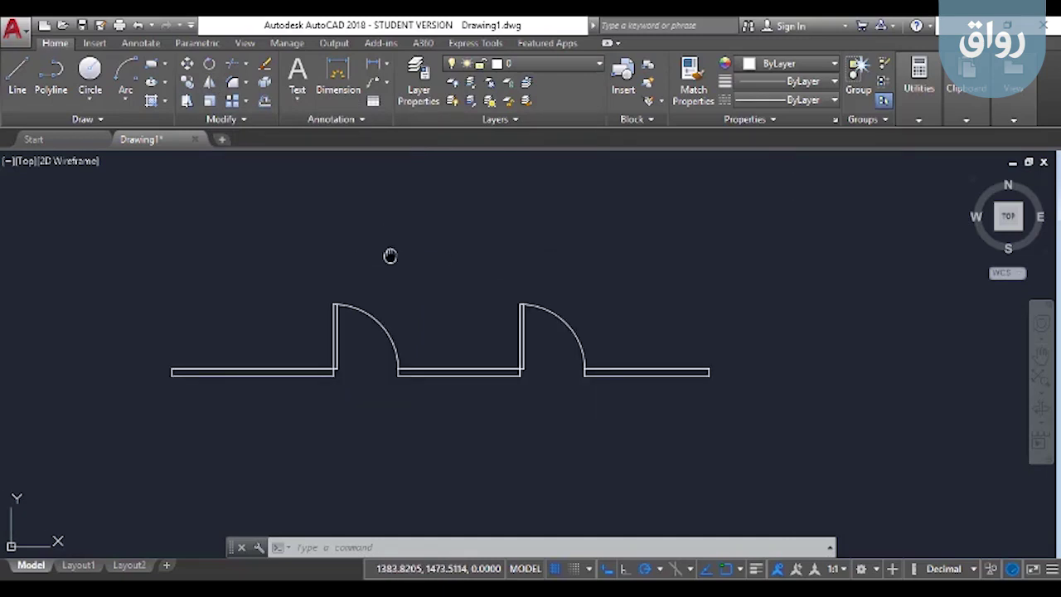
middle_click_drag(390, 255, 383, 197)
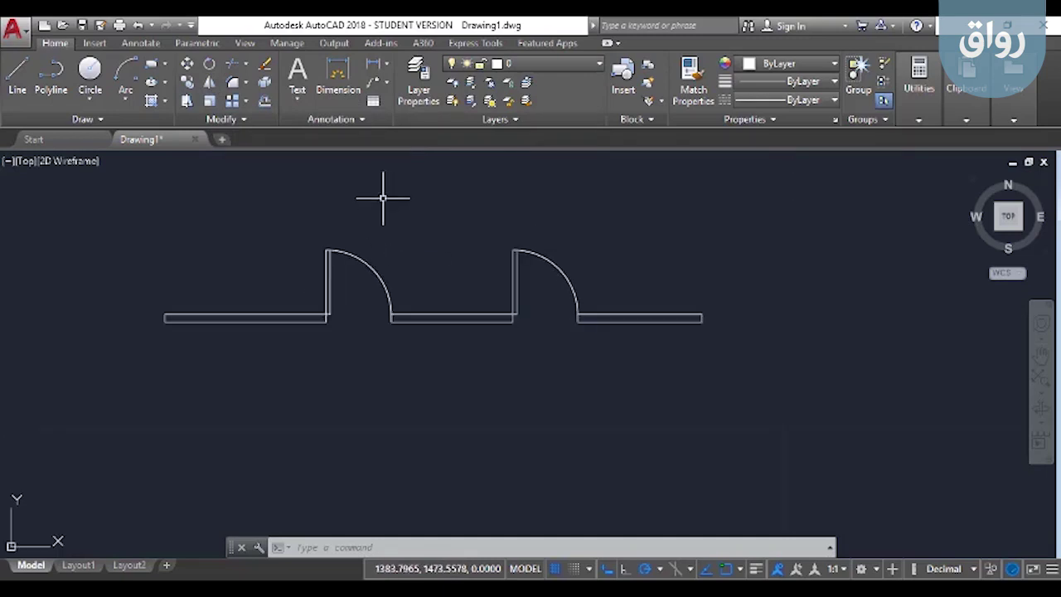
left_click(210, 84)
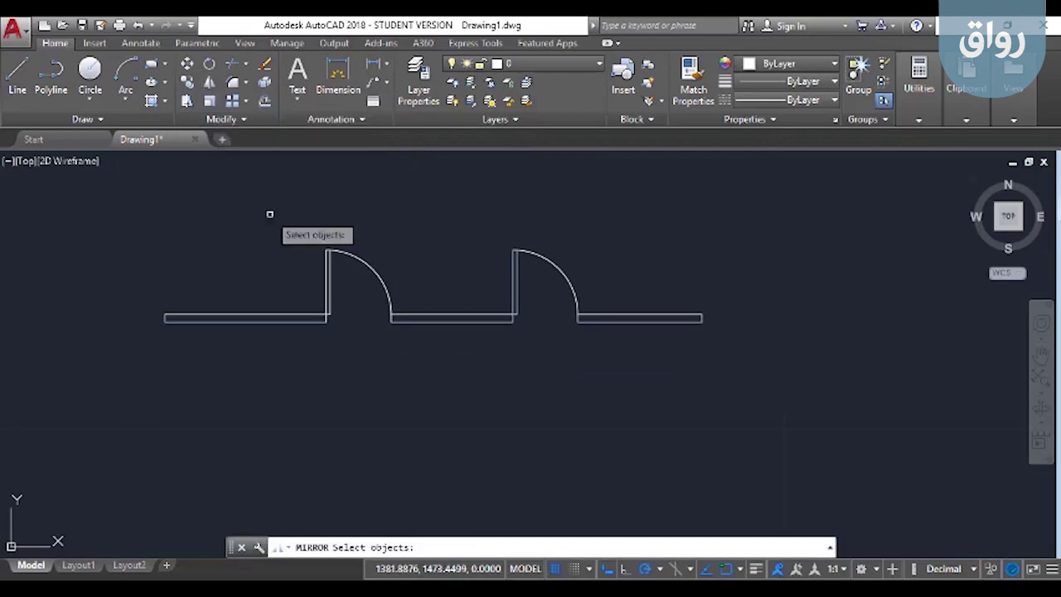
scroll(409, 306, "up", 2)
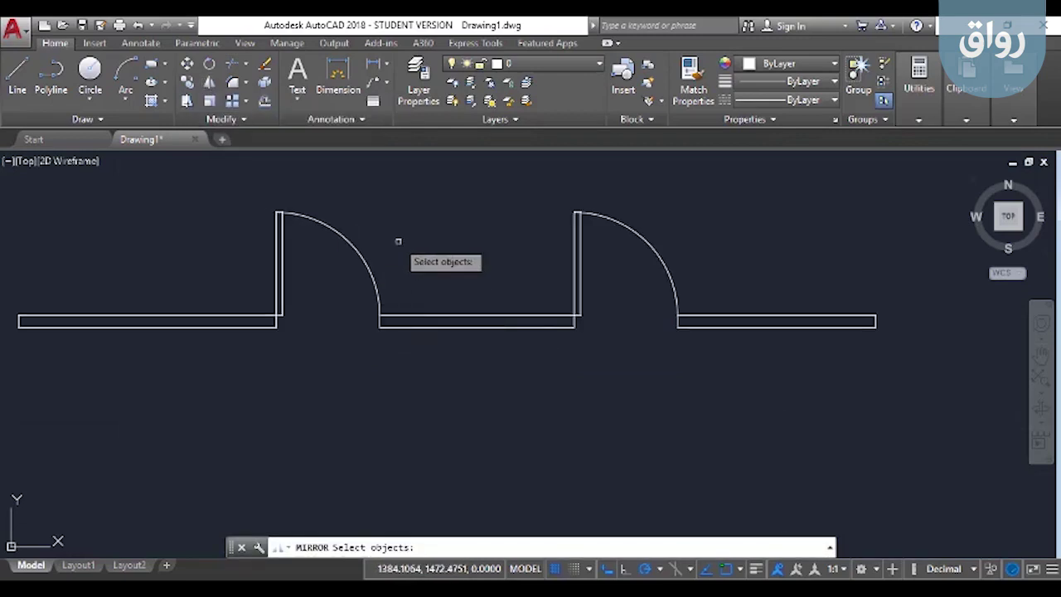
middle_click_drag(398, 241, 476, 276)
scroll(448, 277, "up", 2)
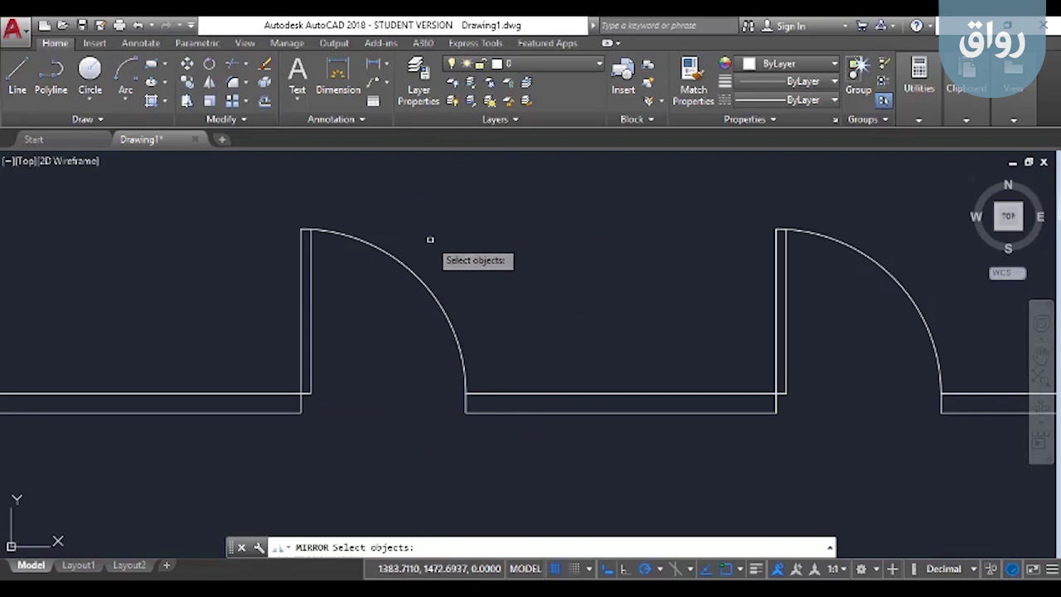
key("Escape")
left_click(238, 310)
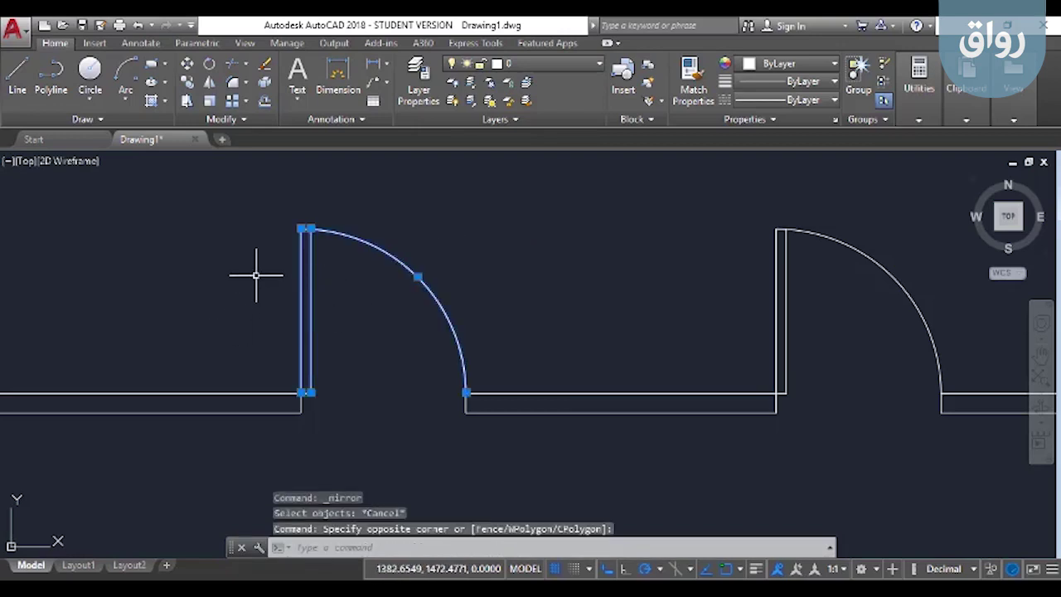
key("Escape")
left_click(213, 87)
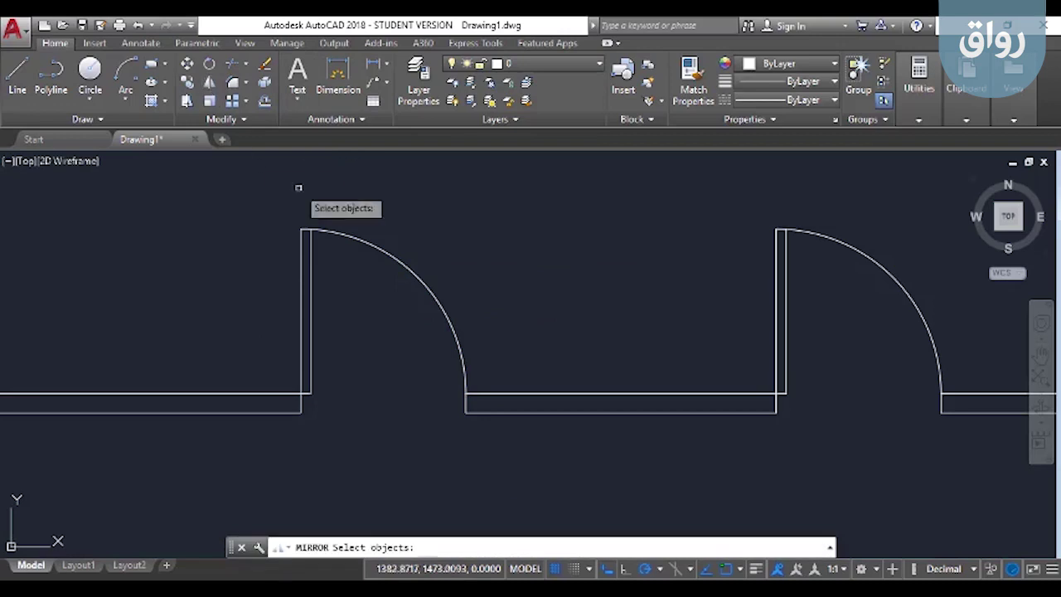
left_click(413, 221)
left_click(260, 303)
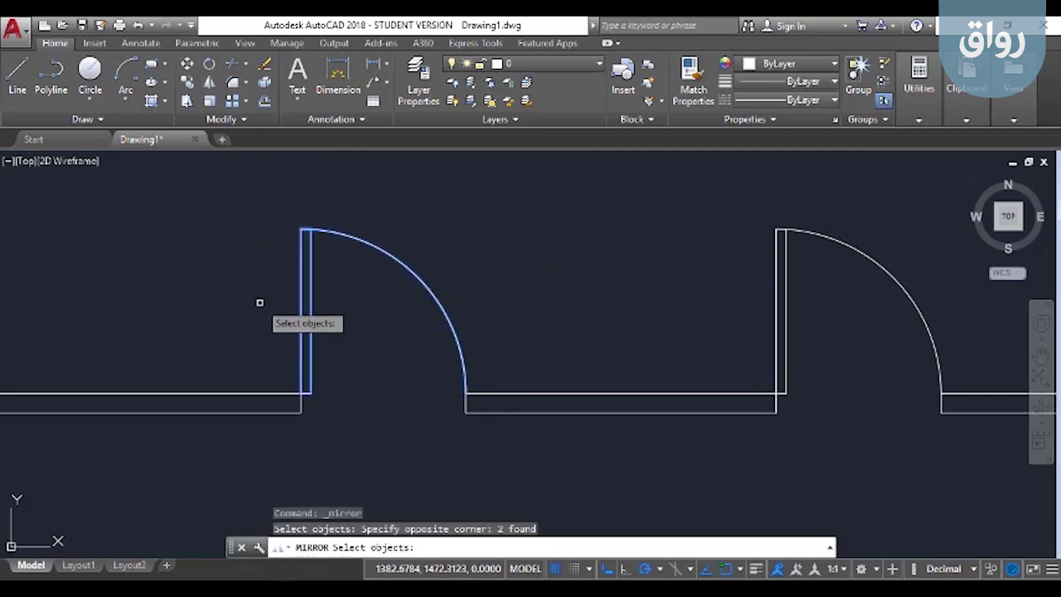
key("Return")
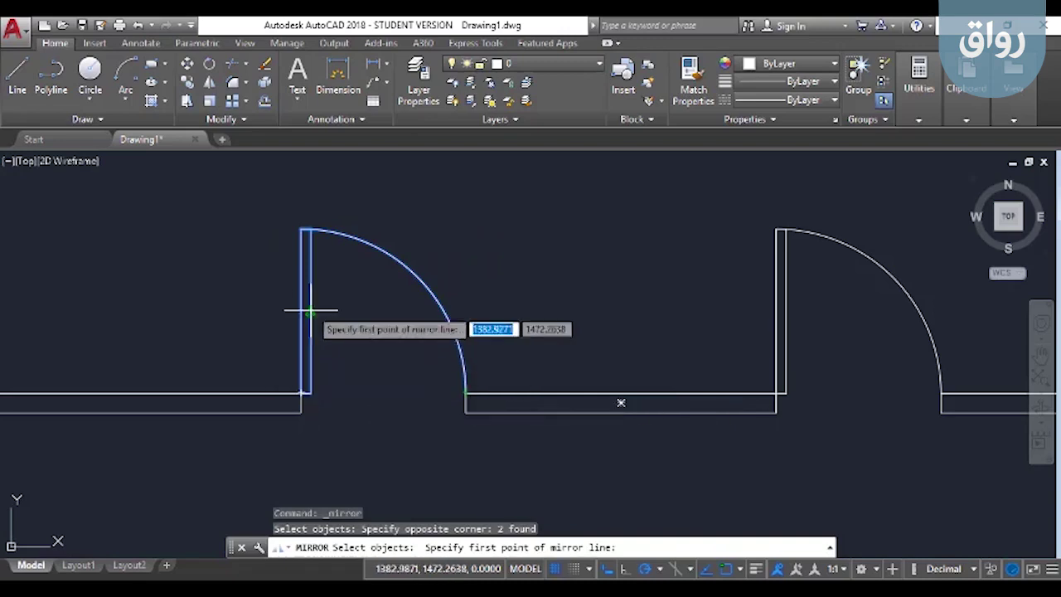
left_click(465, 393)
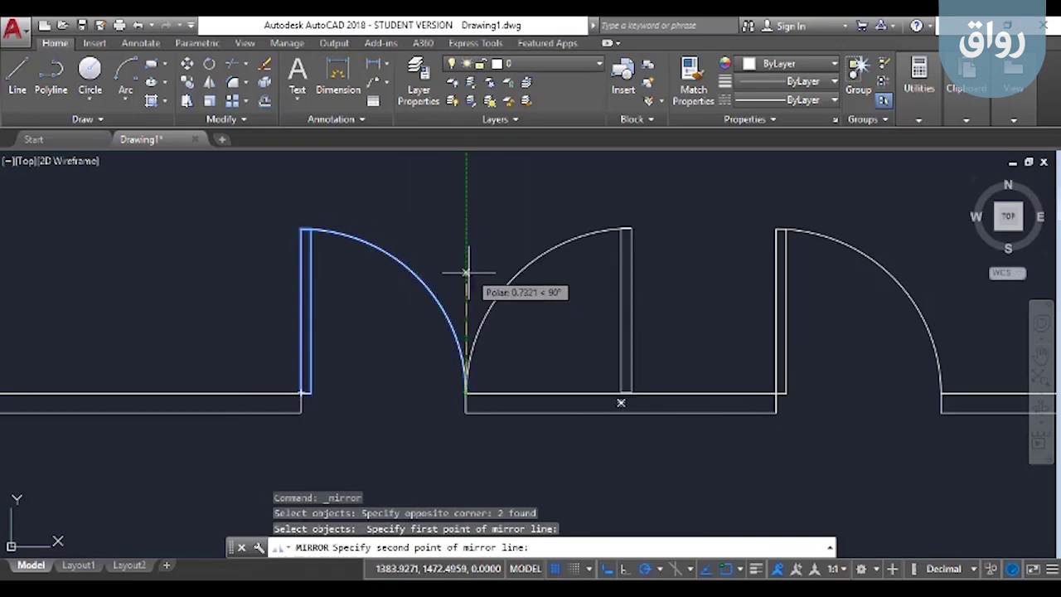
left_click(316, 393)
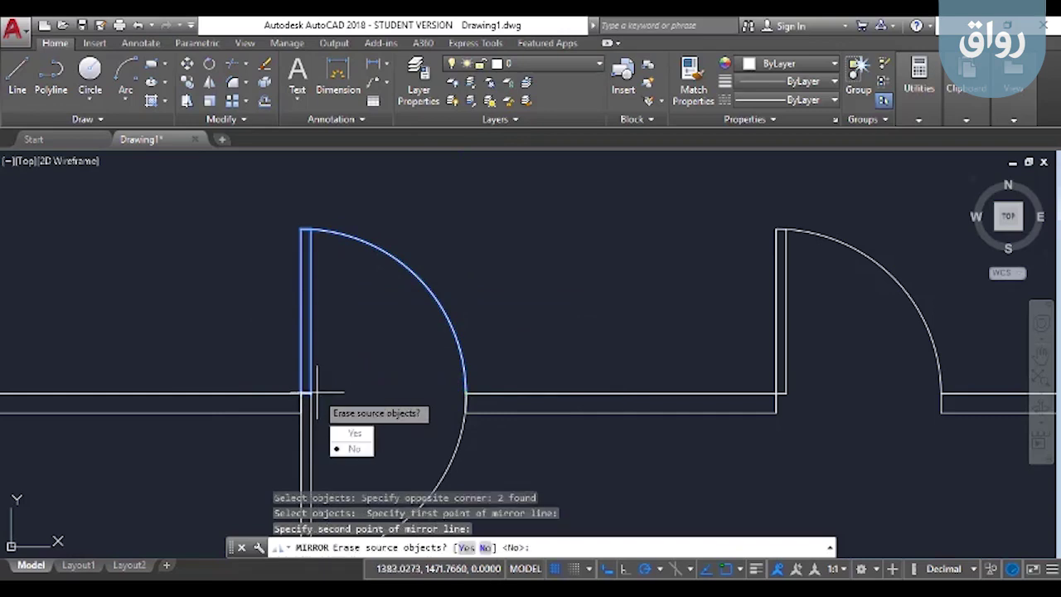
key("Escape")
scroll(403, 244, "down", 2)
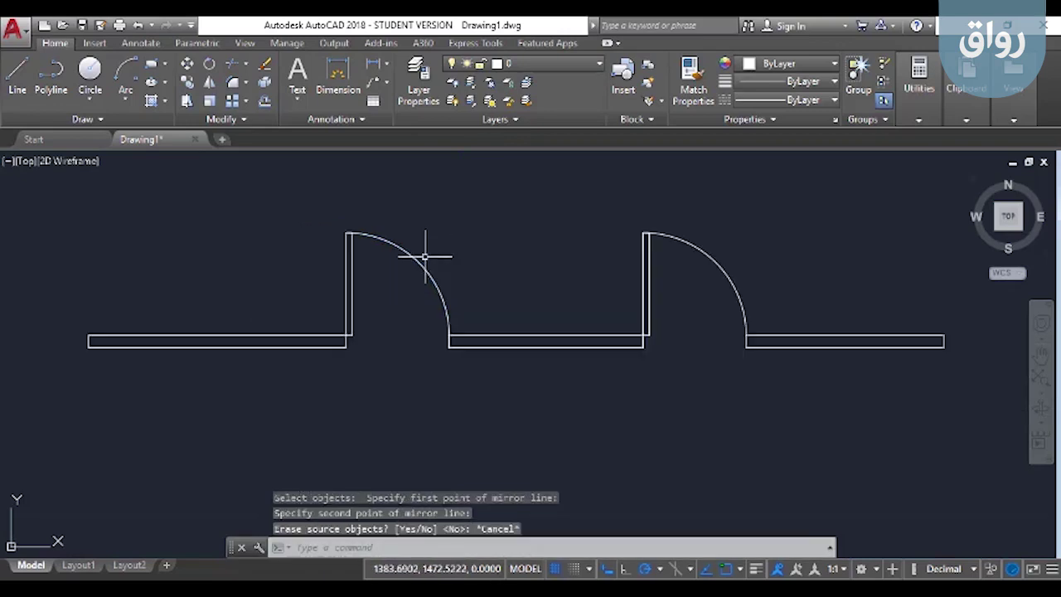
Mirror the left door across the wall line so it swings downward, erasing the original
left_click(210, 82)
left_click(445, 249)
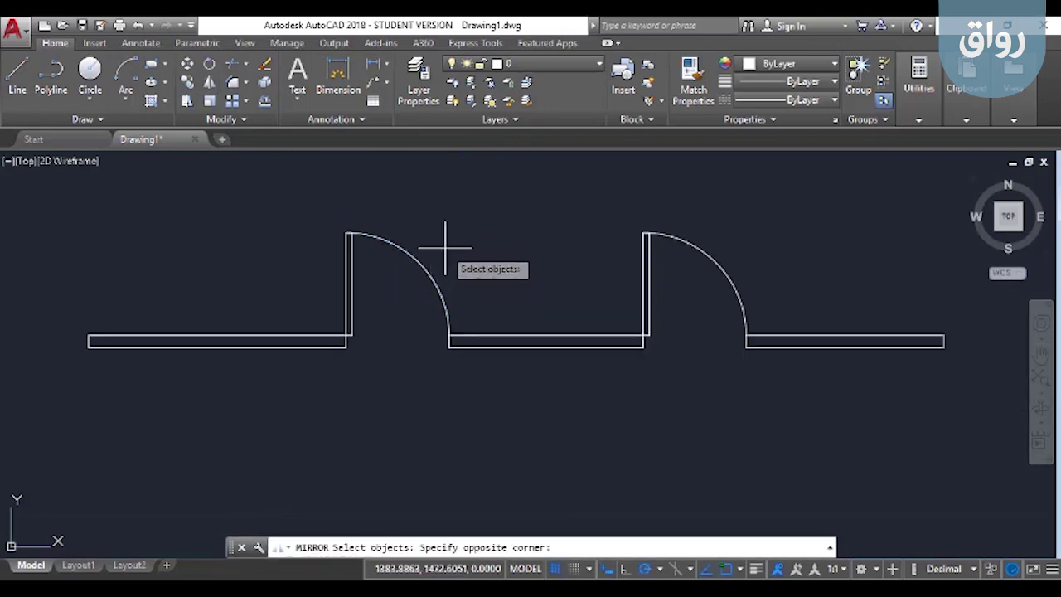
left_click(311, 271)
key("Escape")
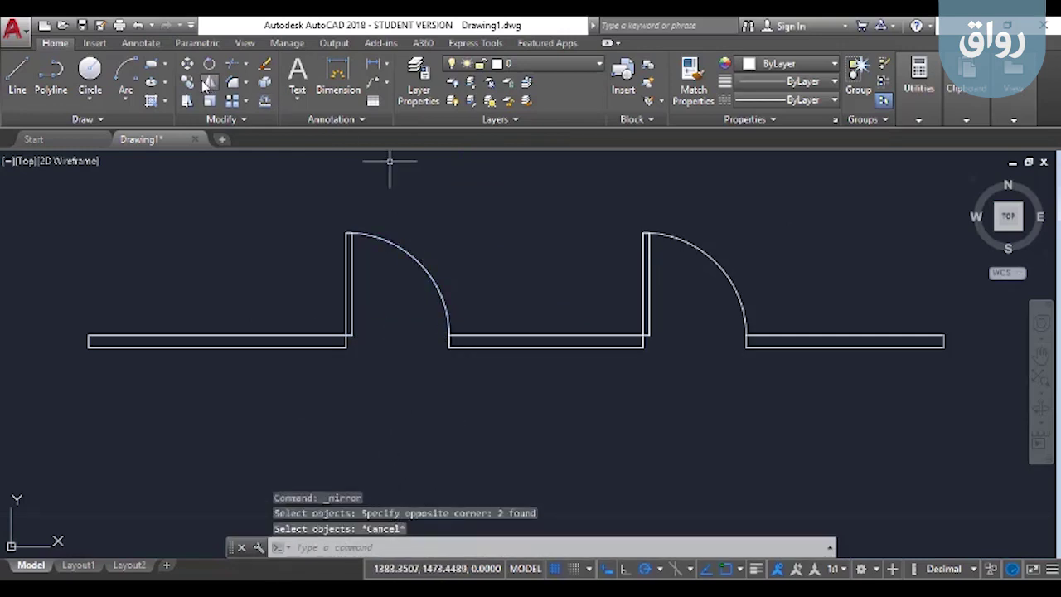
left_click(422, 180)
left_click(319, 290)
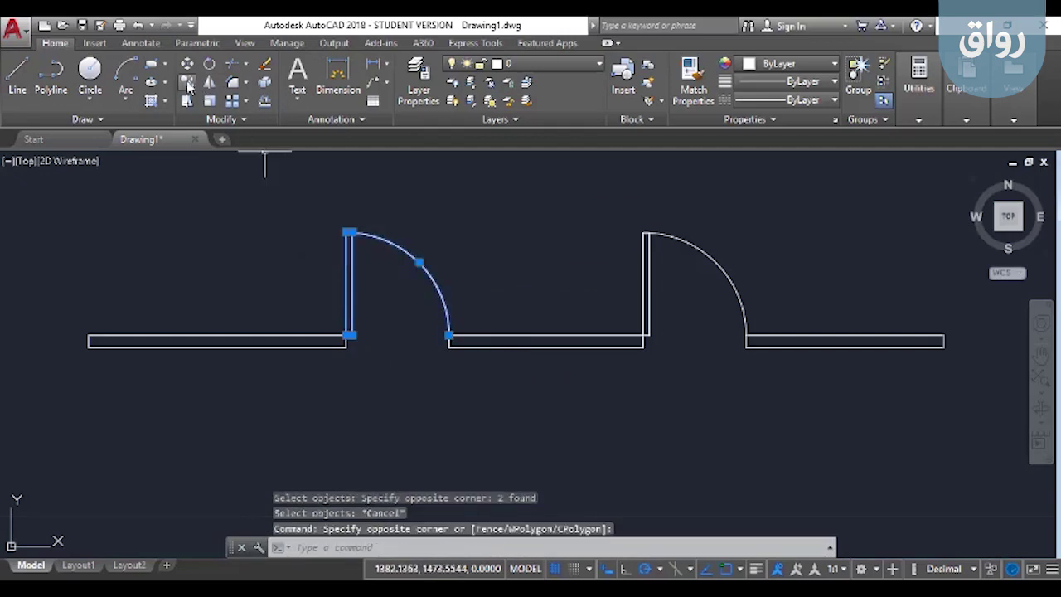
left_click(211, 85)
middle_click_drag(362, 379, 349, 346)
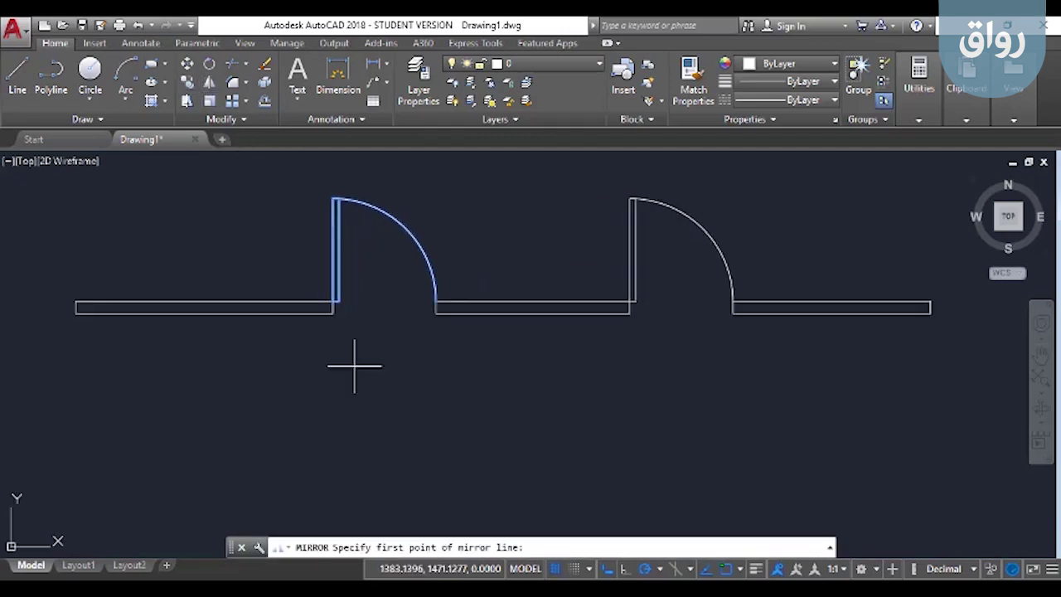
scroll(435, 336, "up", 3)
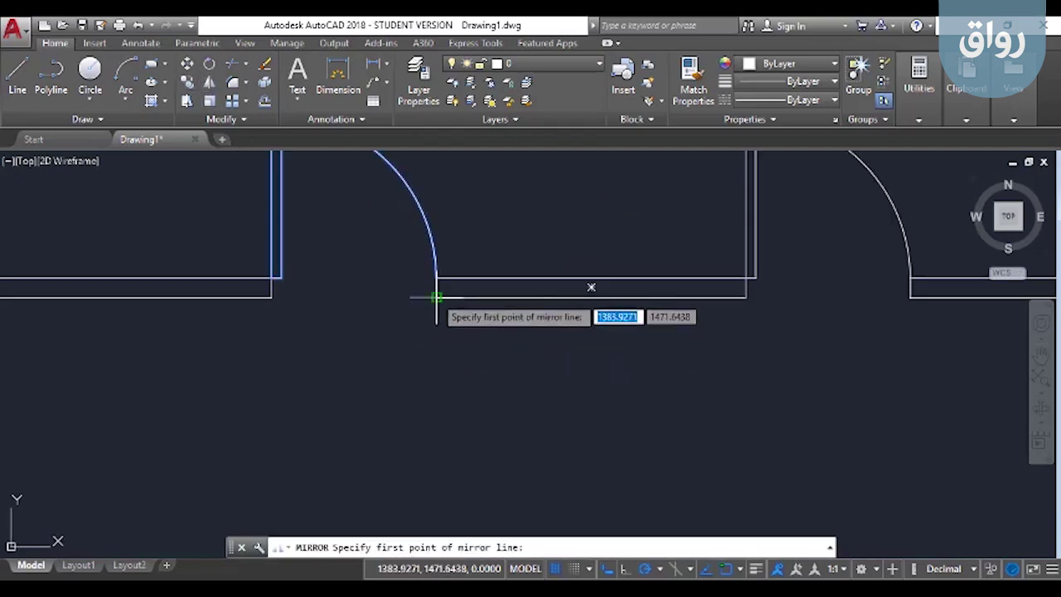
left_click(437, 298)
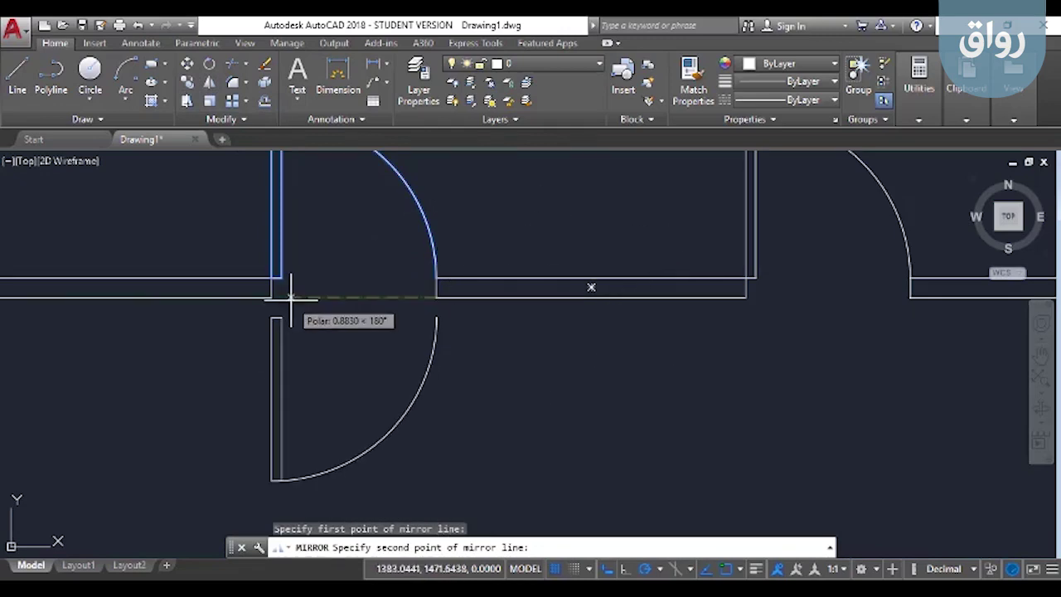
left_click(291, 297)
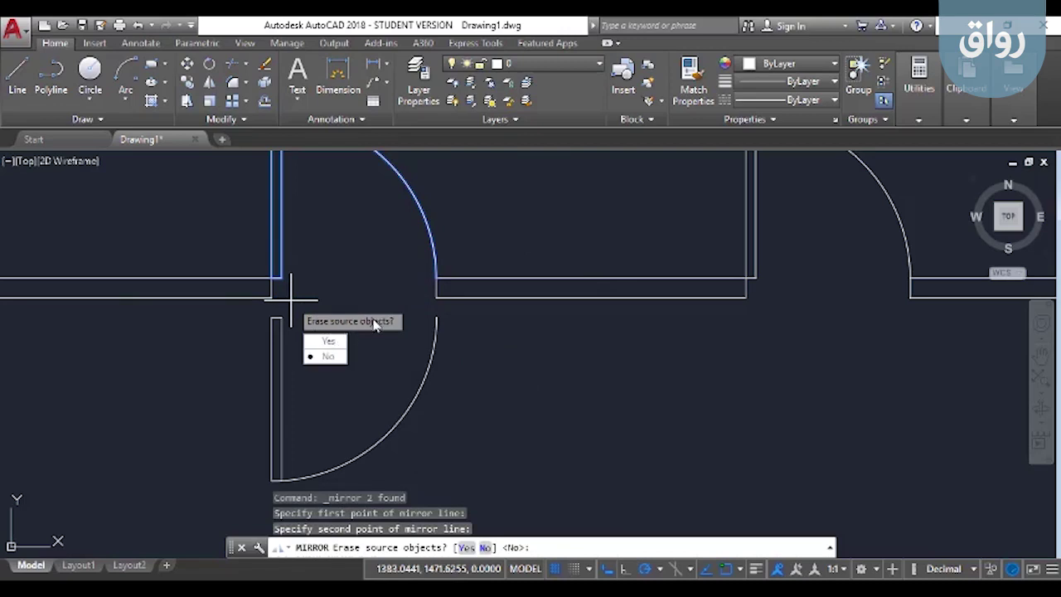
left_click(337, 347)
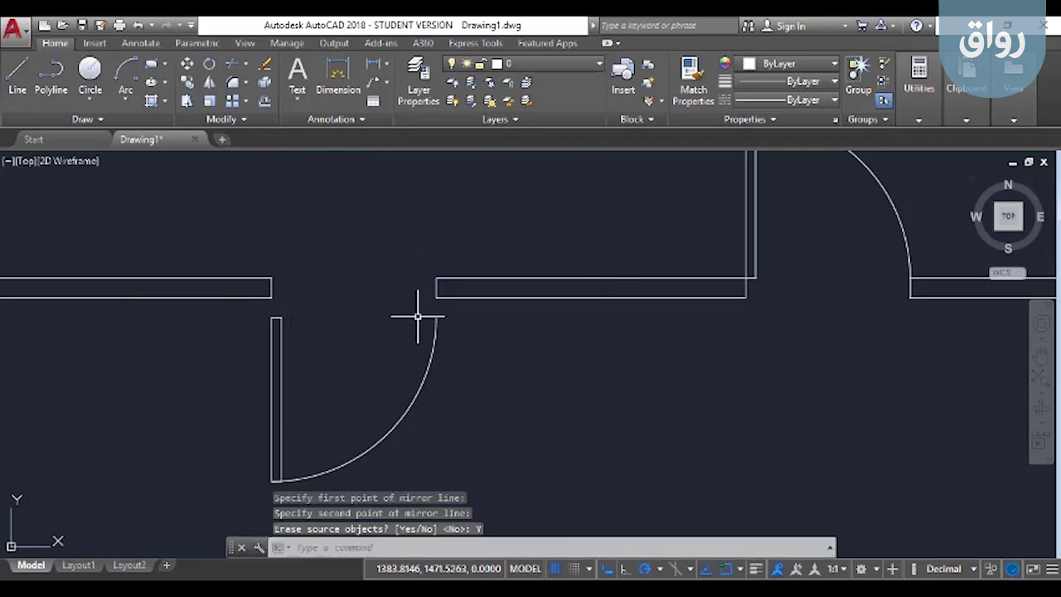
Move the flipped door leaf from its top-left corner up to the wall corner at the opening
left_click(464, 359)
left_click(198, 415)
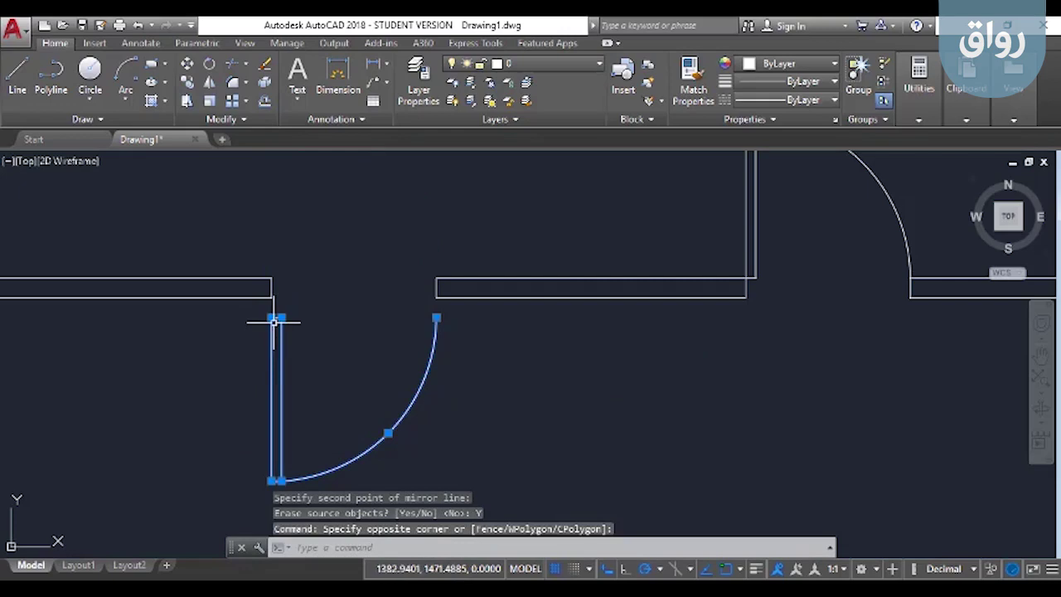
scroll(277, 324, "up", 4)
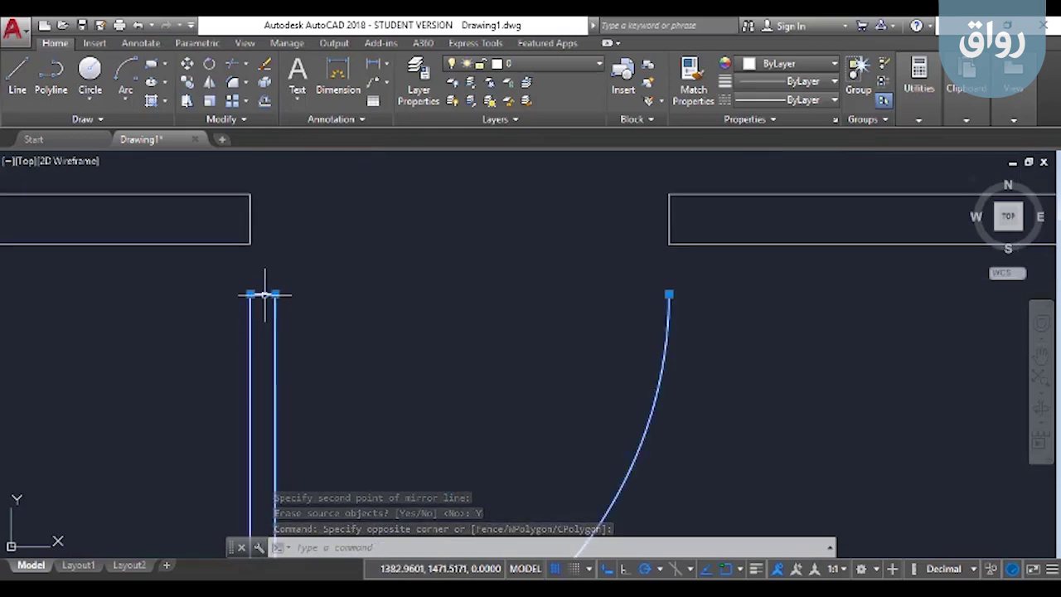
left_click(186, 66)
left_click(250, 293)
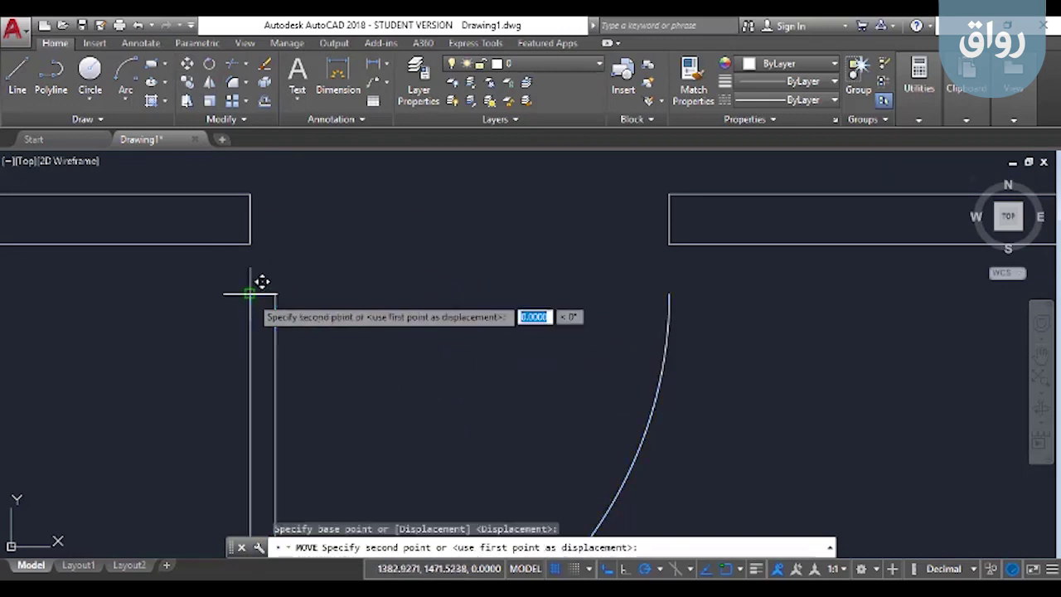
left_click(251, 243)
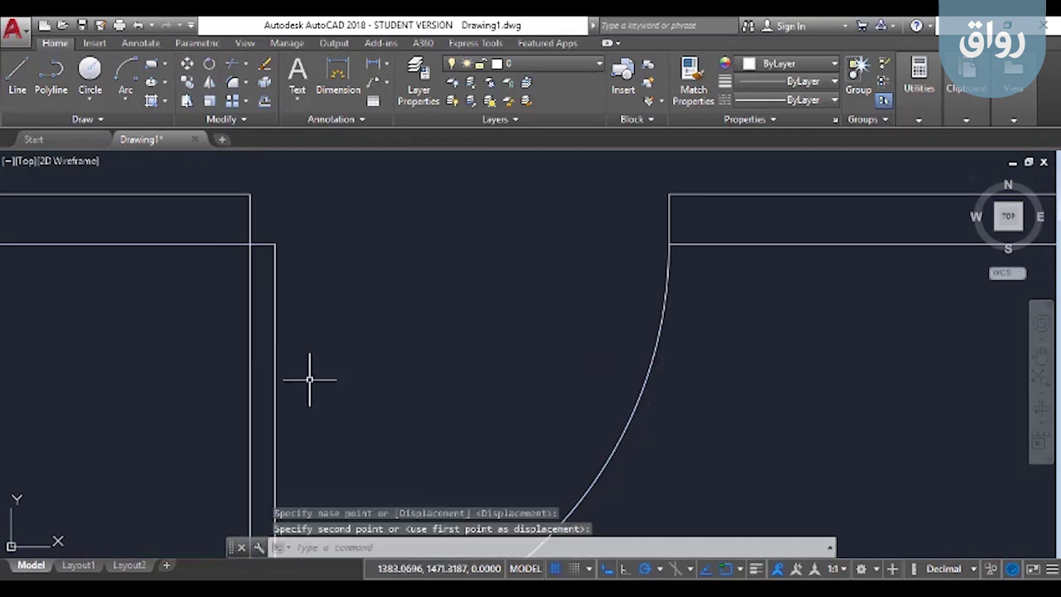
key("Escape")
scroll(592, 356, "down", 3)
scroll(658, 391, "down", 2)
scroll(657, 389, "down", 2)
scroll(657, 389, "up", 4)
scroll(625, 354, "up", 2)
scroll(621, 340, "down", 4)
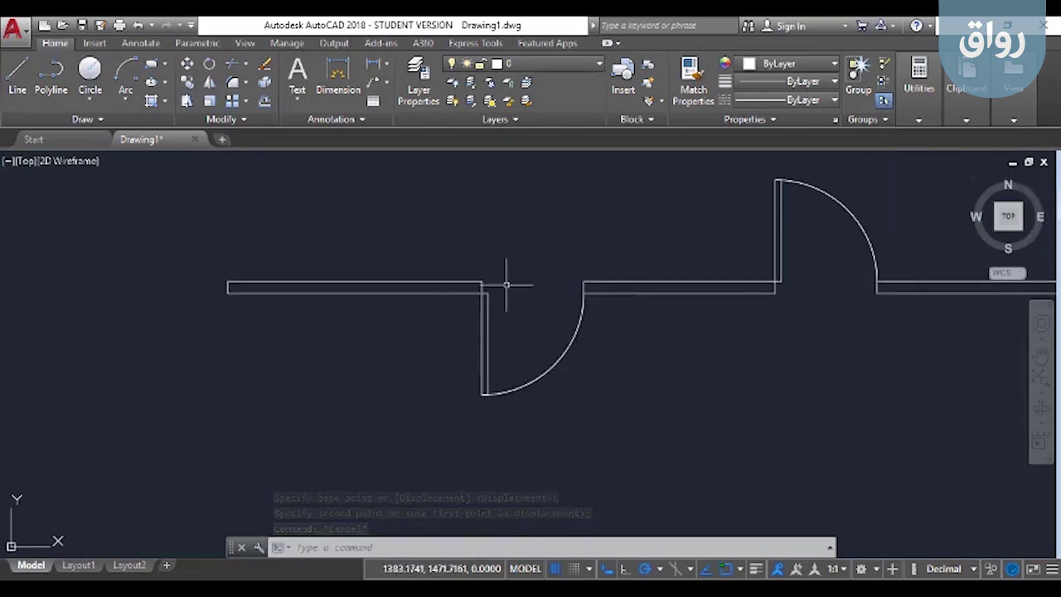
middle_click_drag(699, 367, 647, 386)
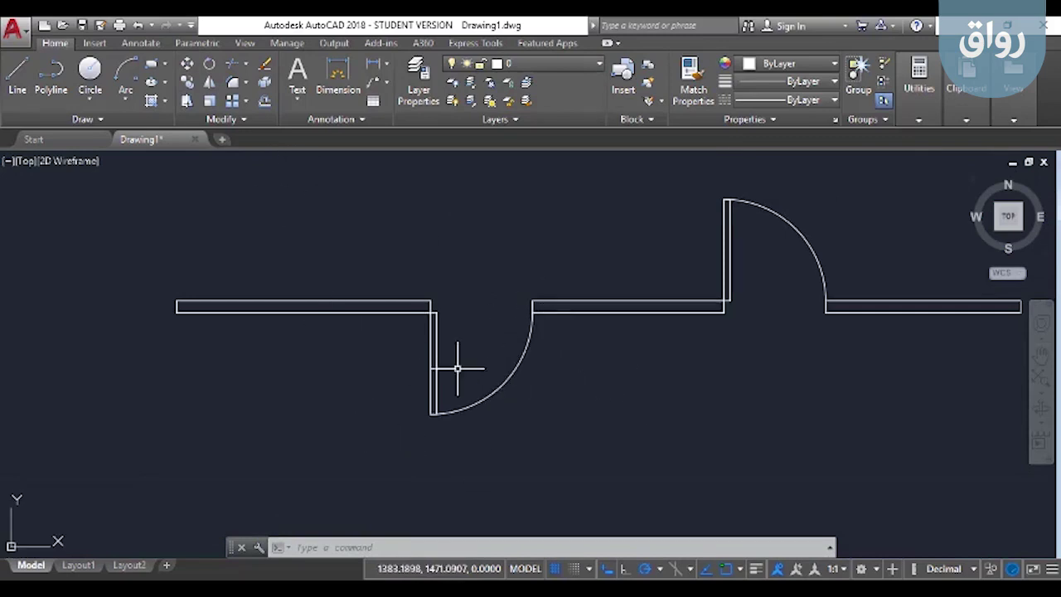
left_click(558, 355)
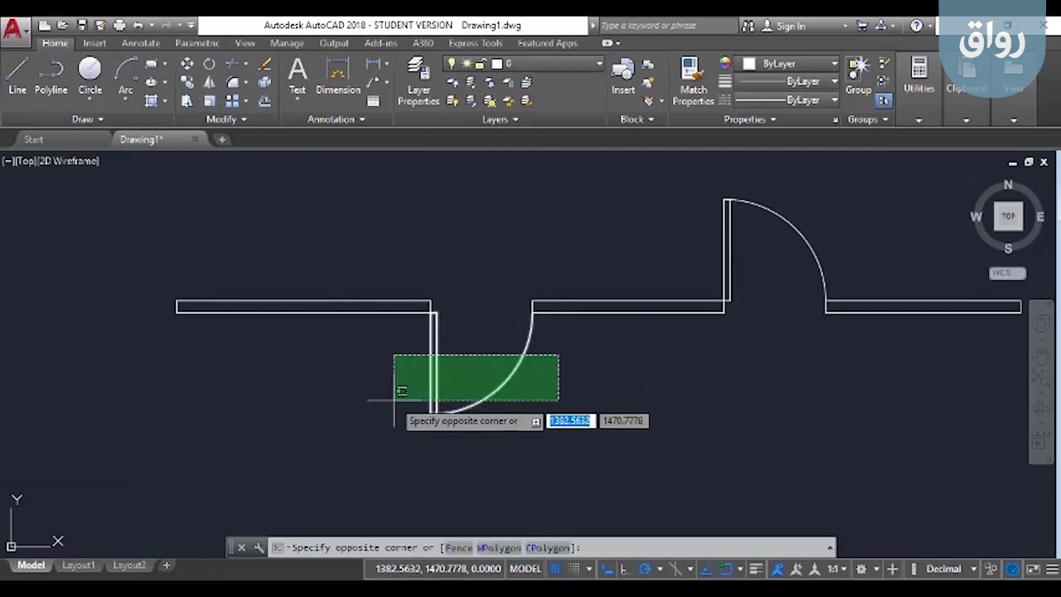
left_click(368, 426)
left_click(209, 87)
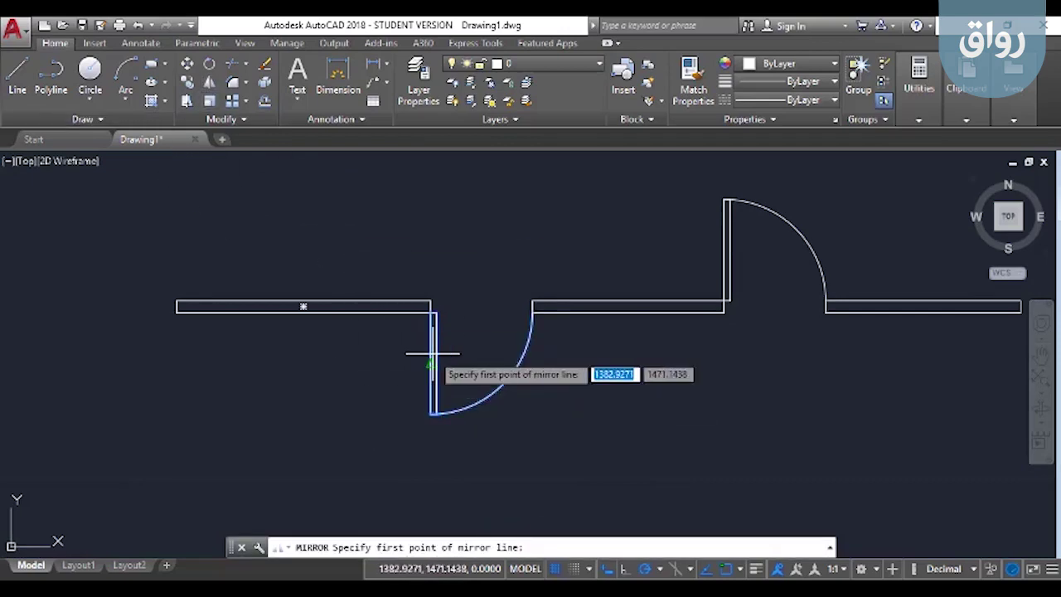
key("Return")
key("Return")
left_click(509, 374)
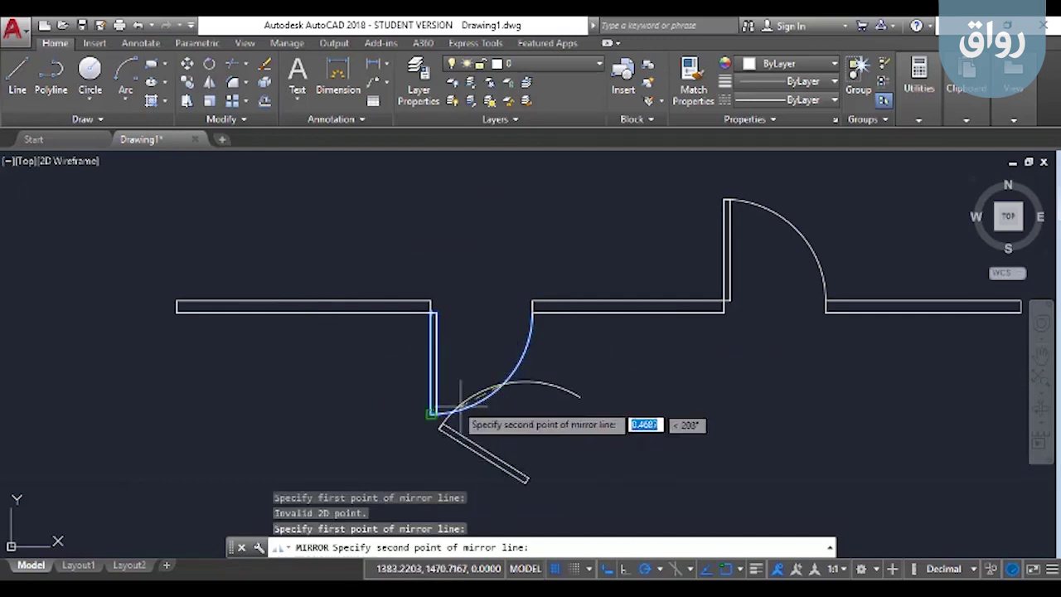
key("Escape")
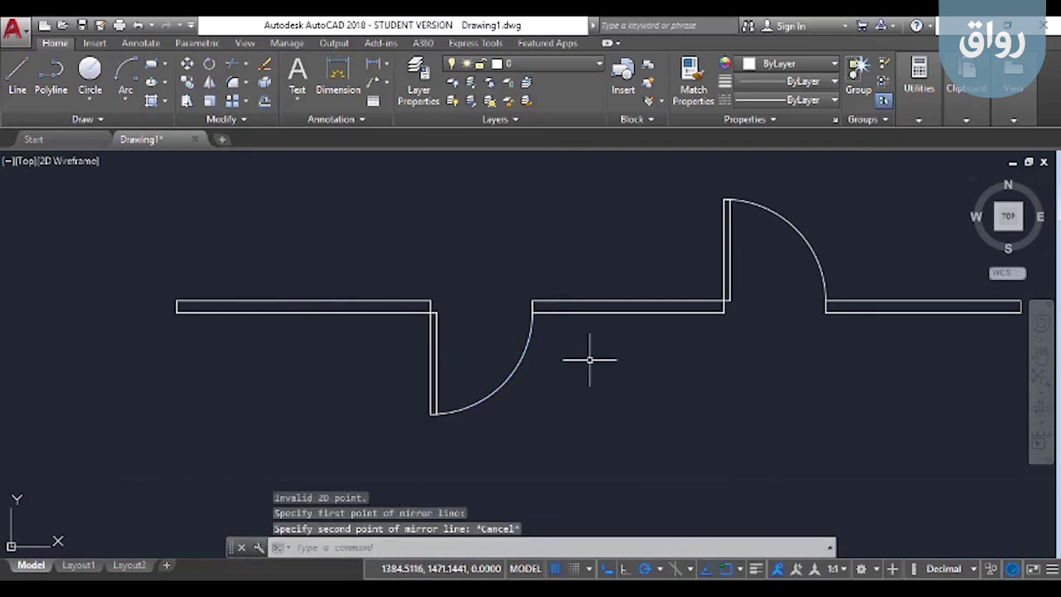
left_click(550, 353)
left_click(210, 82)
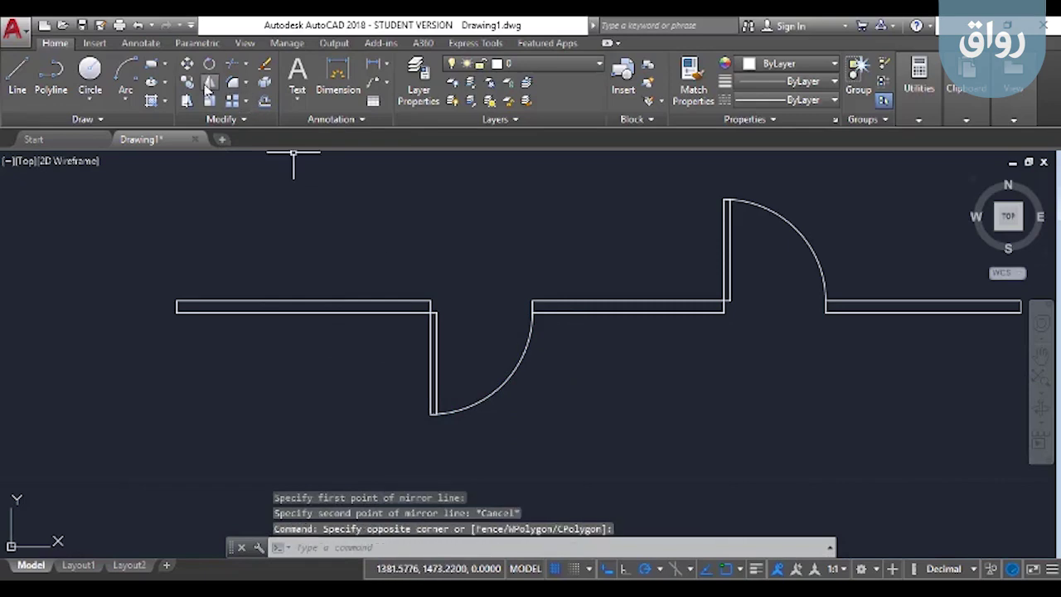
left_click(550, 351)
left_click(395, 373)
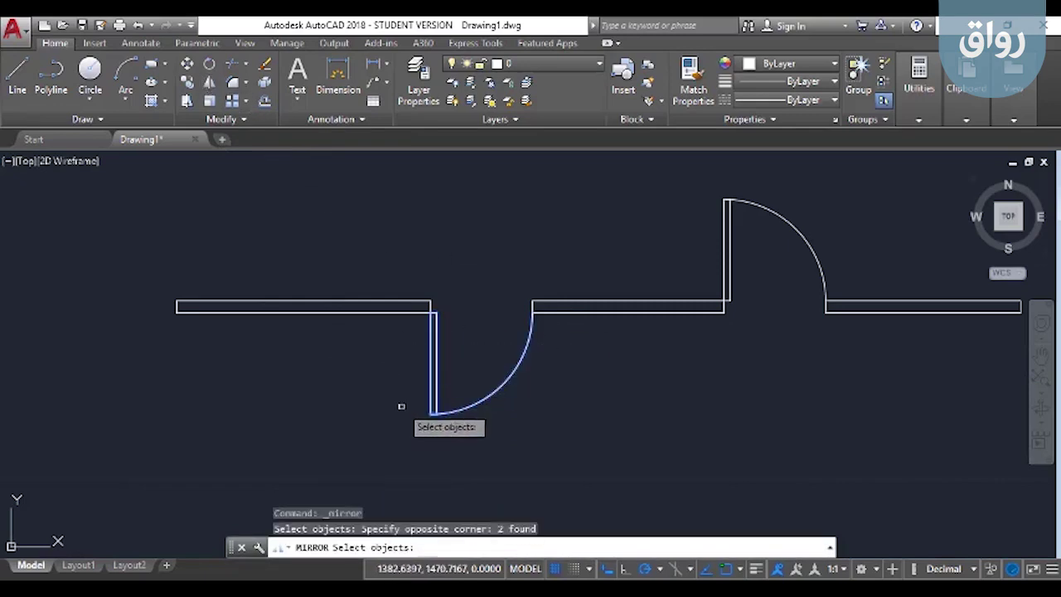
key("Return")
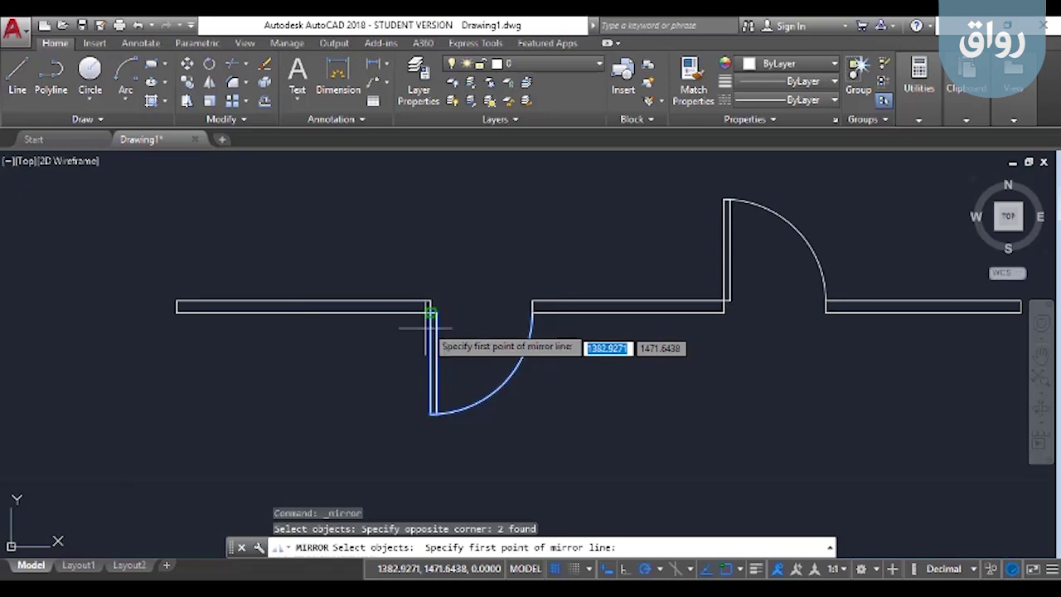
left_click(431, 311)
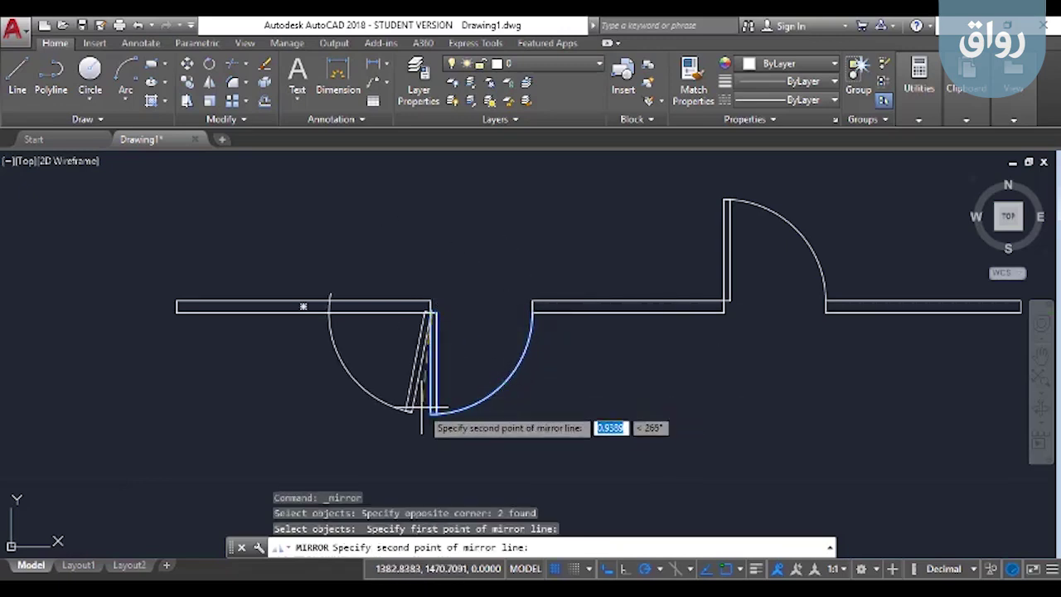
left_click(507, 312)
type("y")
key("Return")
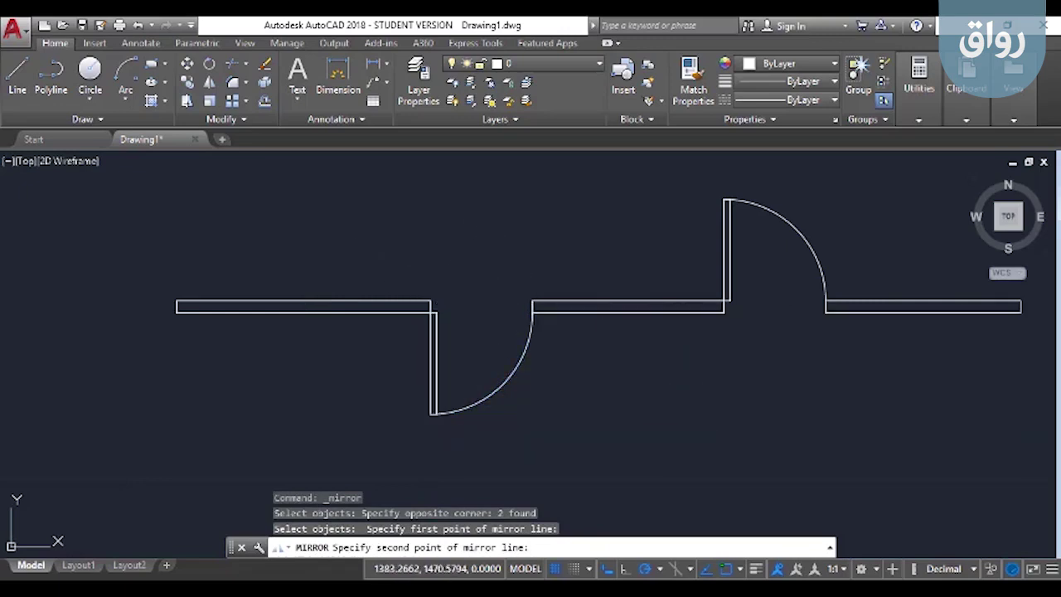
key("Escape")
scroll(446, 358, "up", 2)
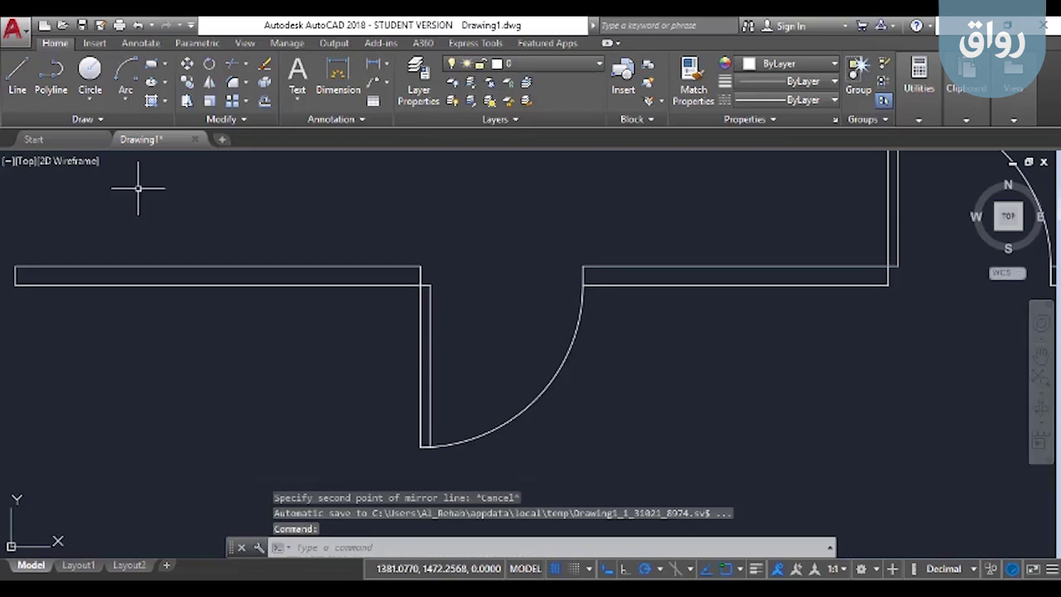
scroll(506, 362, "down", 2)
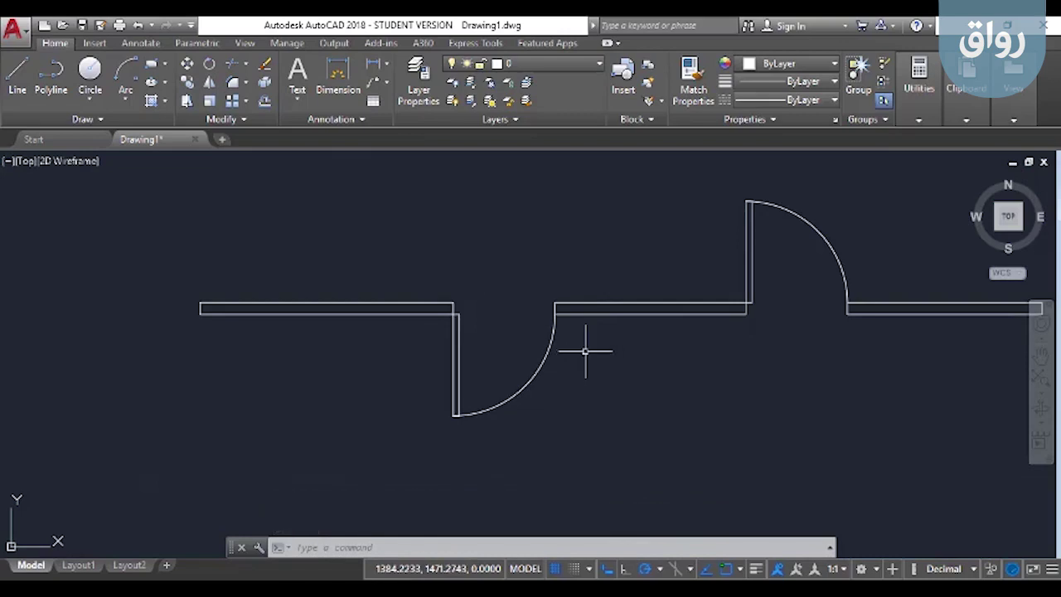
Select the left door's leaf and arc for mirroring
left_click(208, 83)
left_click(572, 351)
left_click(438, 398)
key("Return")
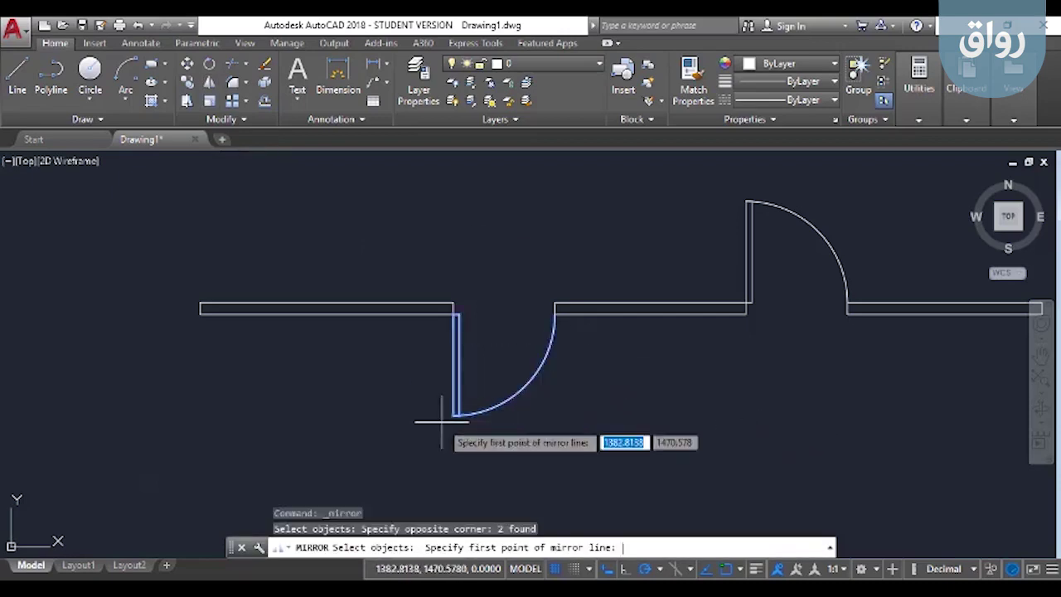
scroll(557, 328, "up", 2)
scroll(553, 328, "up", 2)
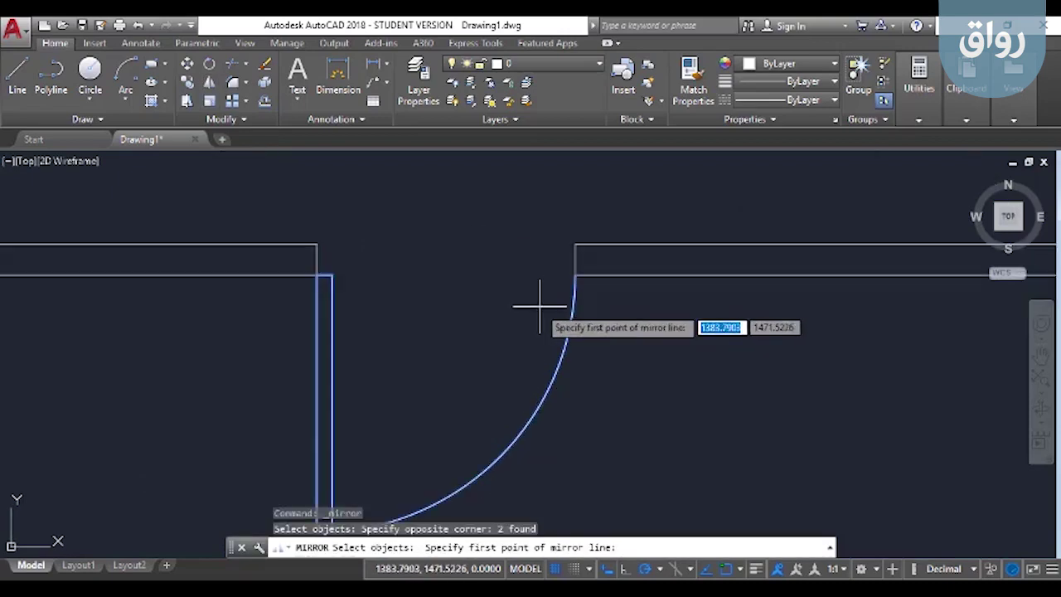
Mirror them about the opening's vertical midline via Mid Between 2 Points, erasing the source objects
right_click(519, 302, "shift")
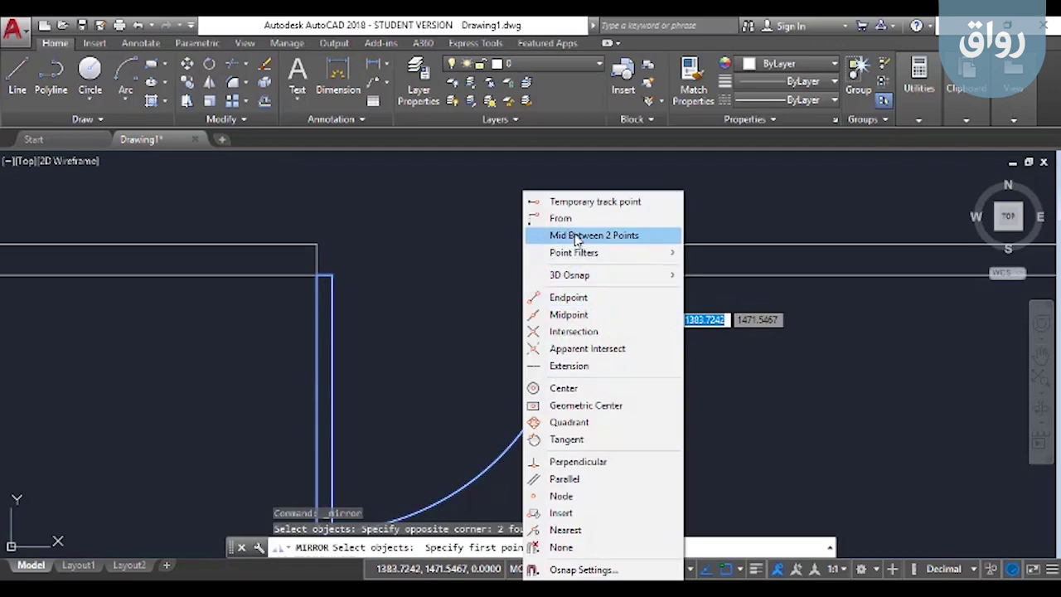
left_click(576, 236)
left_click(574, 274)
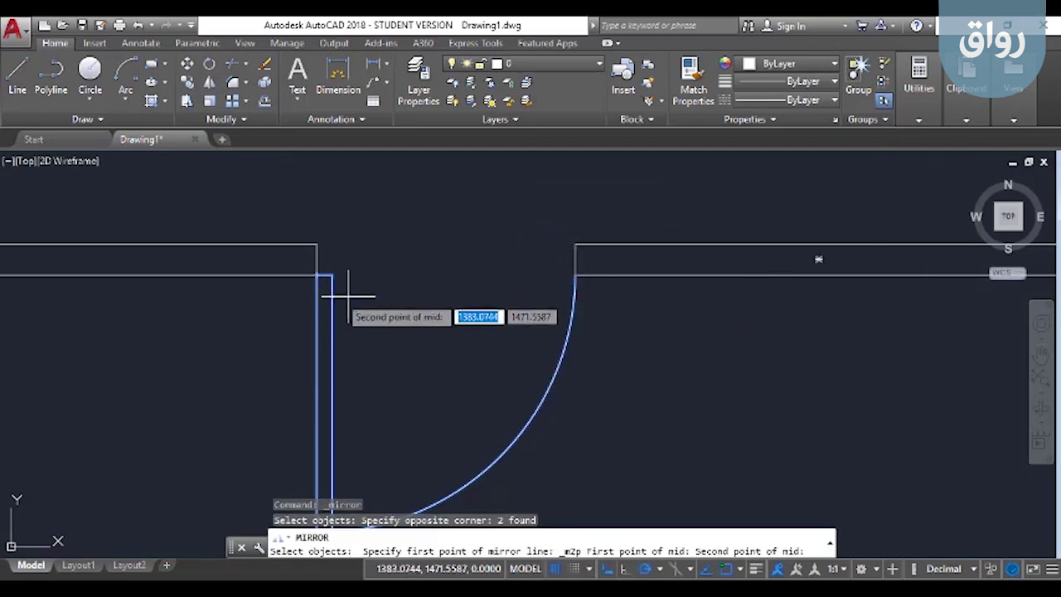
left_click(320, 276)
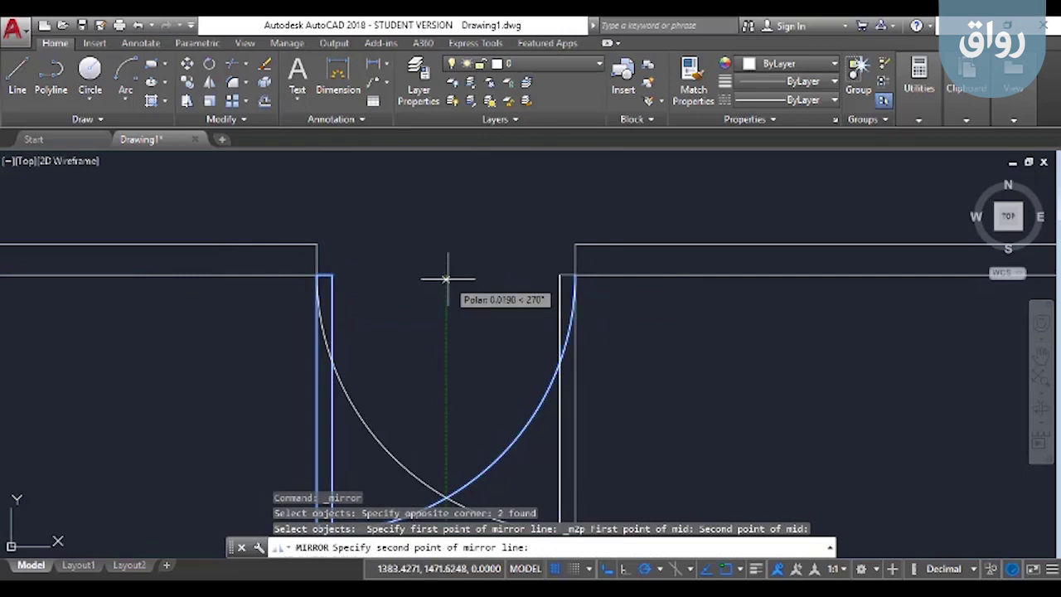
left_click(447, 279)
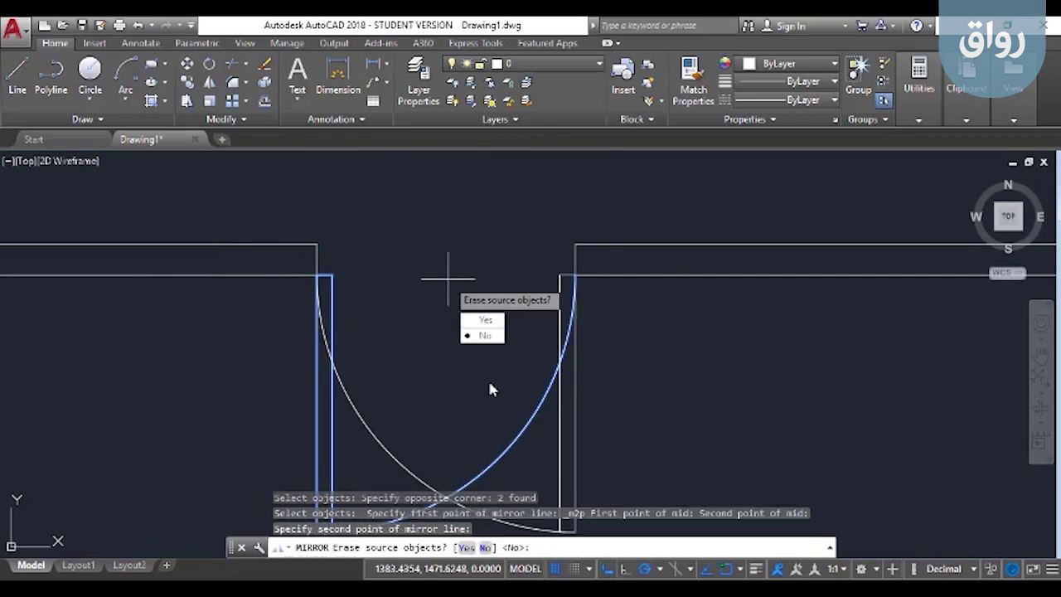
left_click(488, 327)
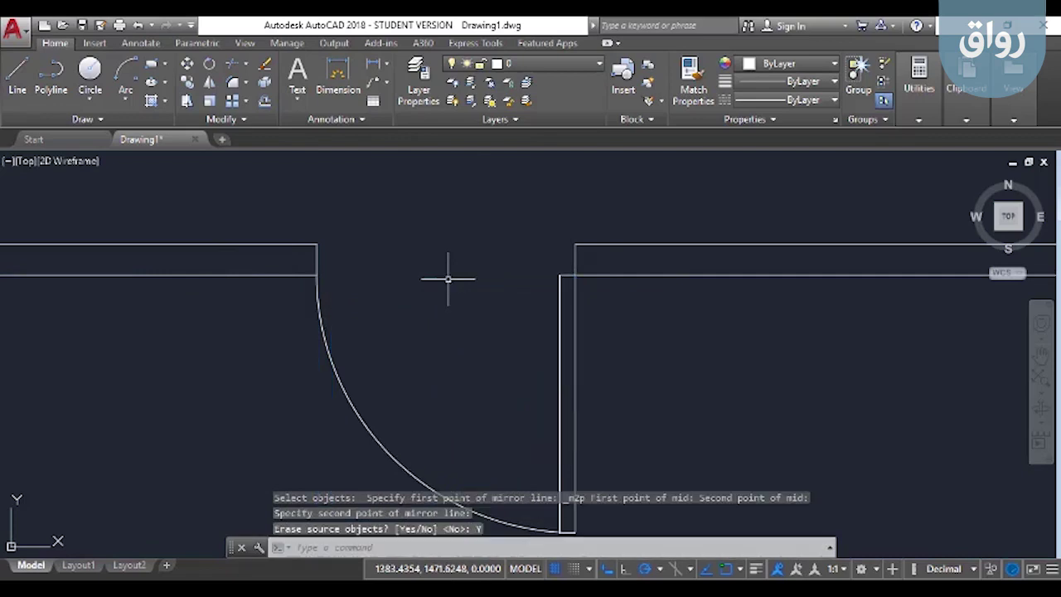
scroll(683, 393, "down", 2)
scroll(688, 398, "down", 4)
middle_click_drag(688, 398, 536, 353)
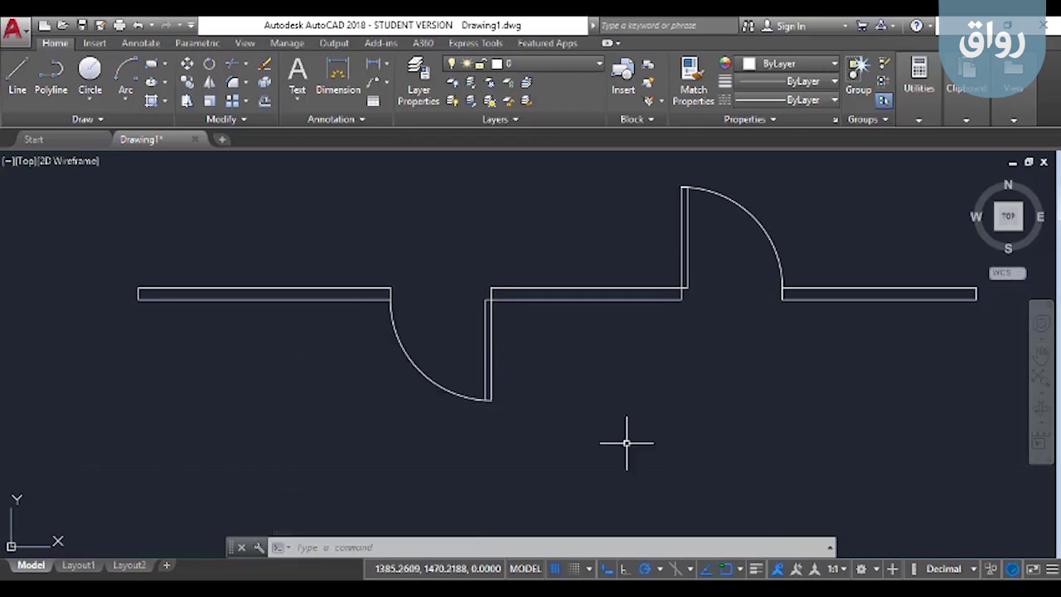
key("Escape")
scroll(632, 405, "down", 2)
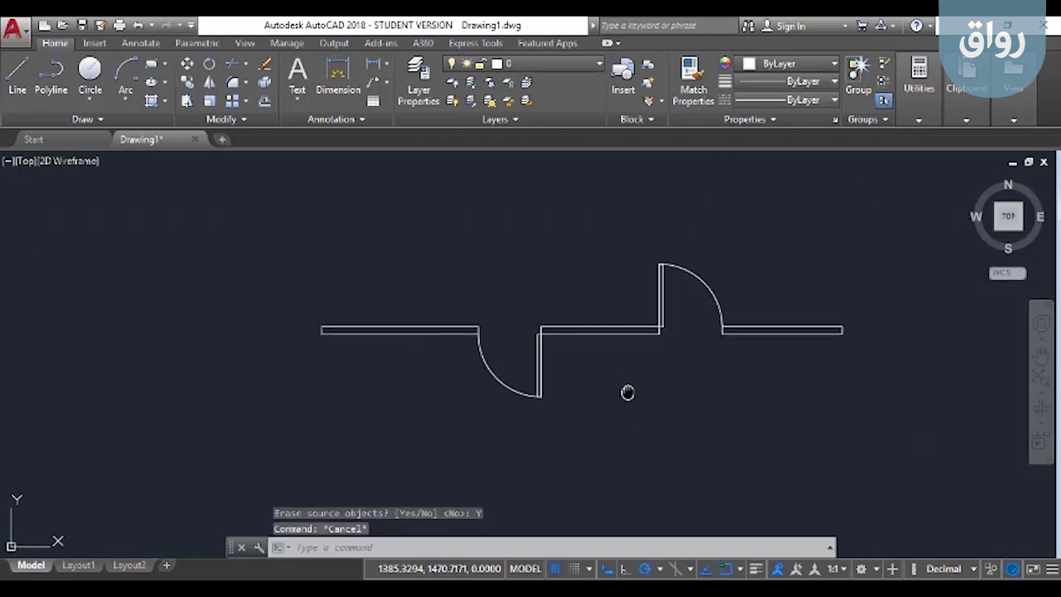
middle_click_drag(627, 393, 561, 393)
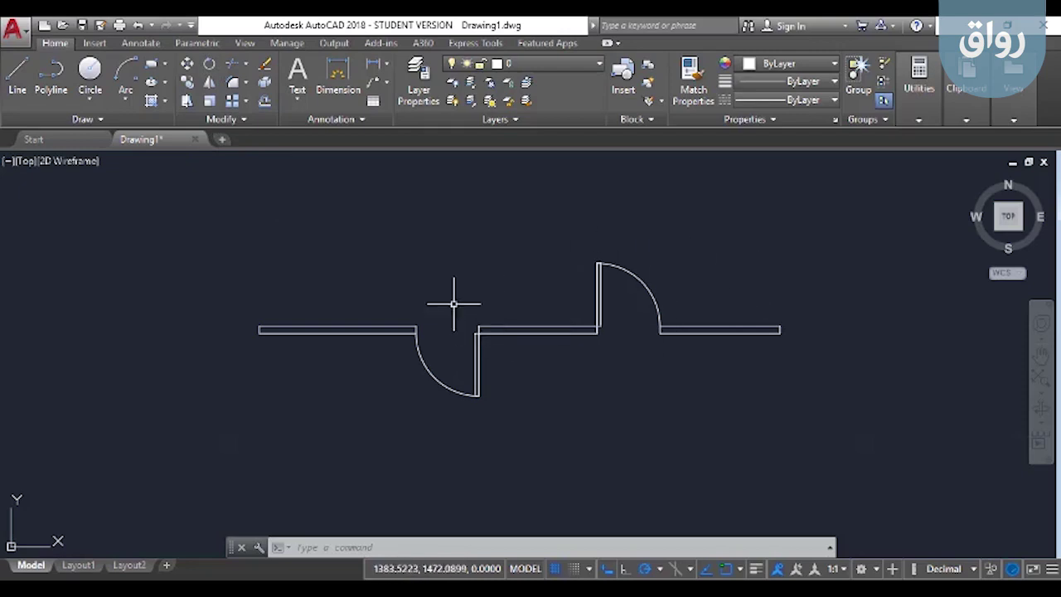
middle_click_drag(801, 305, 710, 322)
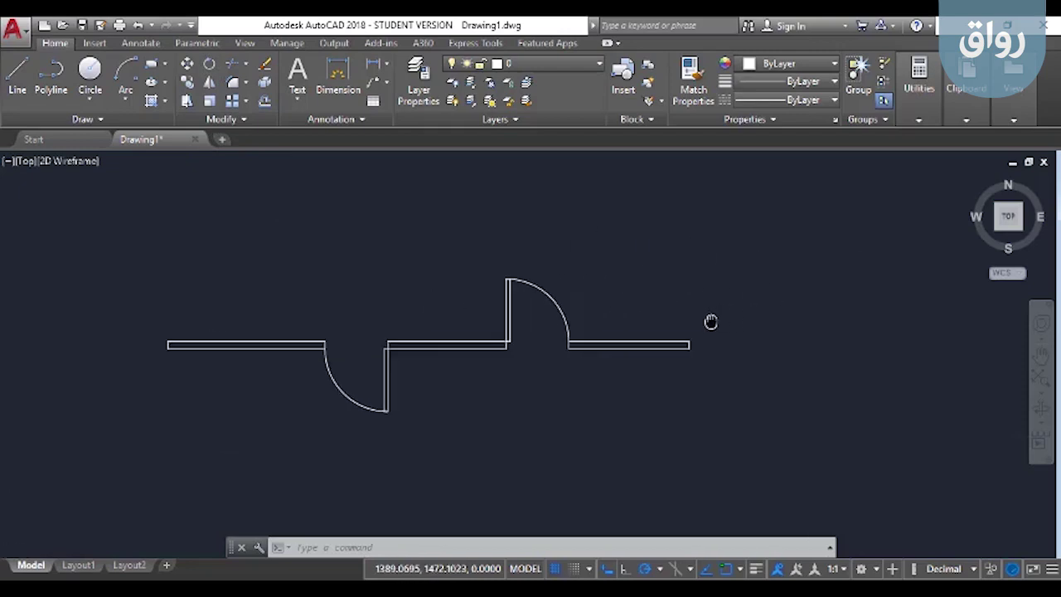